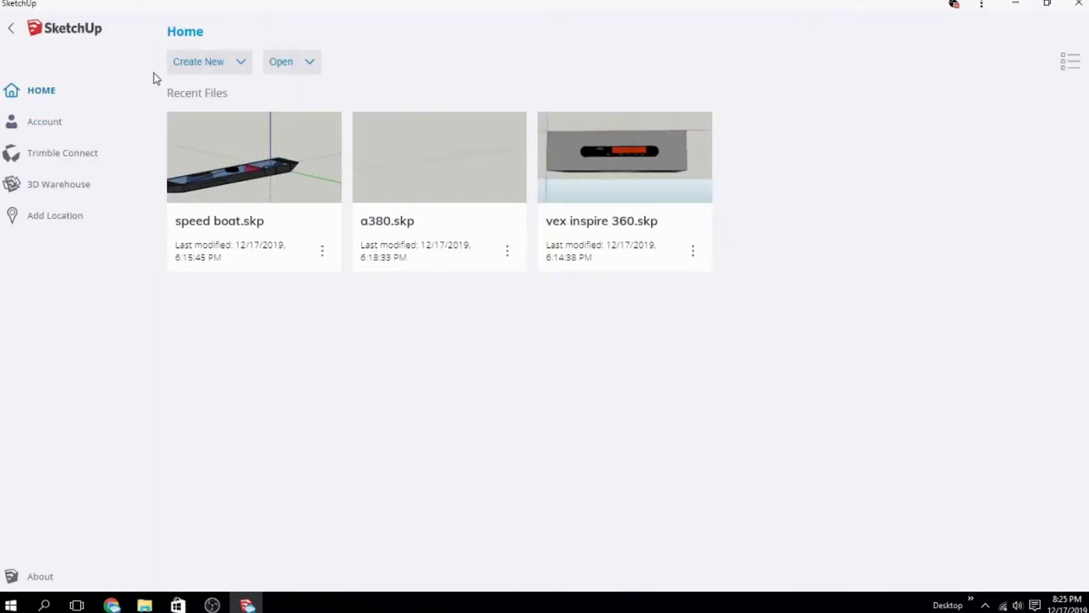
# Step: Start a Simple Template - Millimeters model, delete the person figure and orbit toward the horizon
pyautogui.click(199, 61)
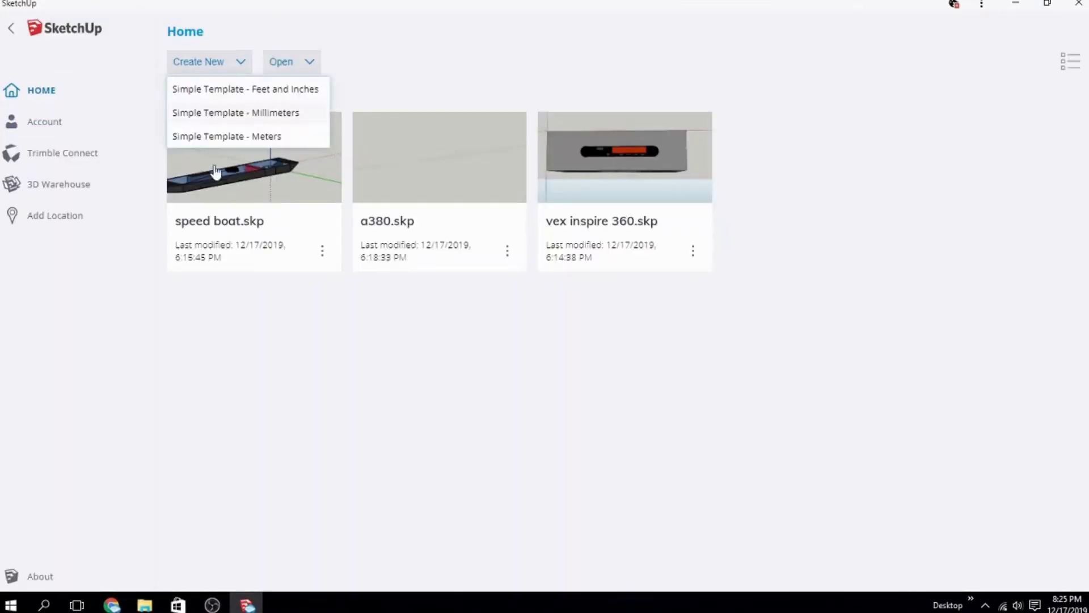
pyautogui.click(226, 134)
pyautogui.click(335, 351)
pyautogui.press('Delete')
pyautogui.press('o')
pyautogui.moveTo(422, 379)
pyautogui.mouseDown()
pyautogui.moveTo(457, 301)
pyautogui.moveTo(693, 419)
pyautogui.mouseUp()
# Step: Switch to Top view, then orbit to a tilted perspective of the axes
pyautogui.press('space')
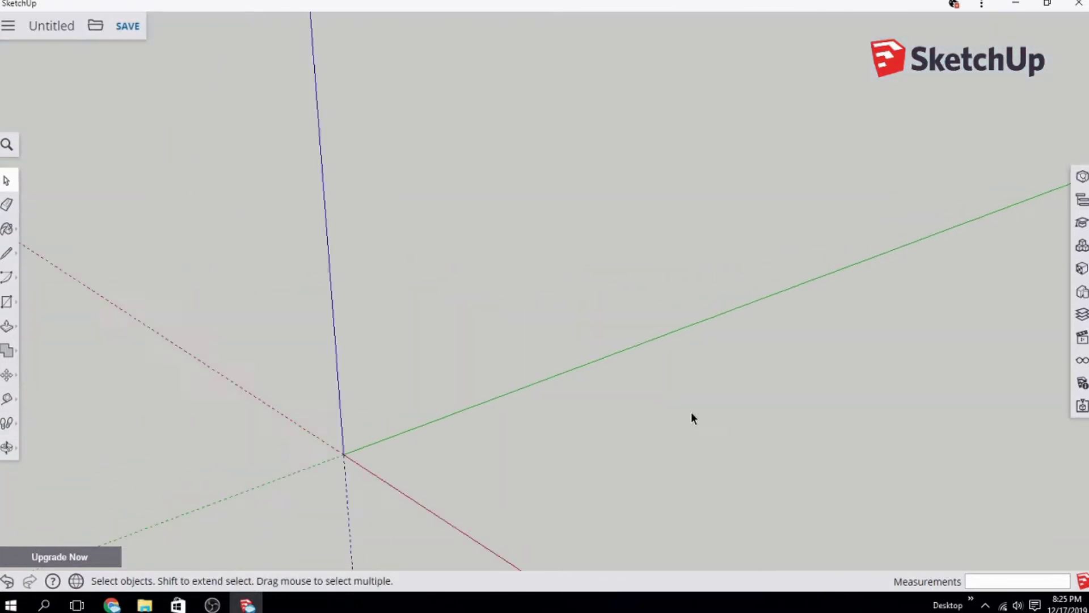
pyautogui.click(1083, 337)
pyautogui.click(990, 221)
pyautogui.click(1082, 337)
pyautogui.moveTo(683, 282)
pyautogui.mouseDown(button='middle')
pyautogui.moveTo(598, 295)
pyautogui.moveTo(712, 329)
pyautogui.moveTo(567, 151)
pyautogui.moveTo(791, 438)
pyautogui.moveTo(984, 452)
pyautogui.moveTo(53, 336)
pyautogui.mouseUp(button='middle')
# Step: Draw a long flat rectangle on the ground starting at the origin
pyautogui.click(7, 301)
pyautogui.click(594, 381)
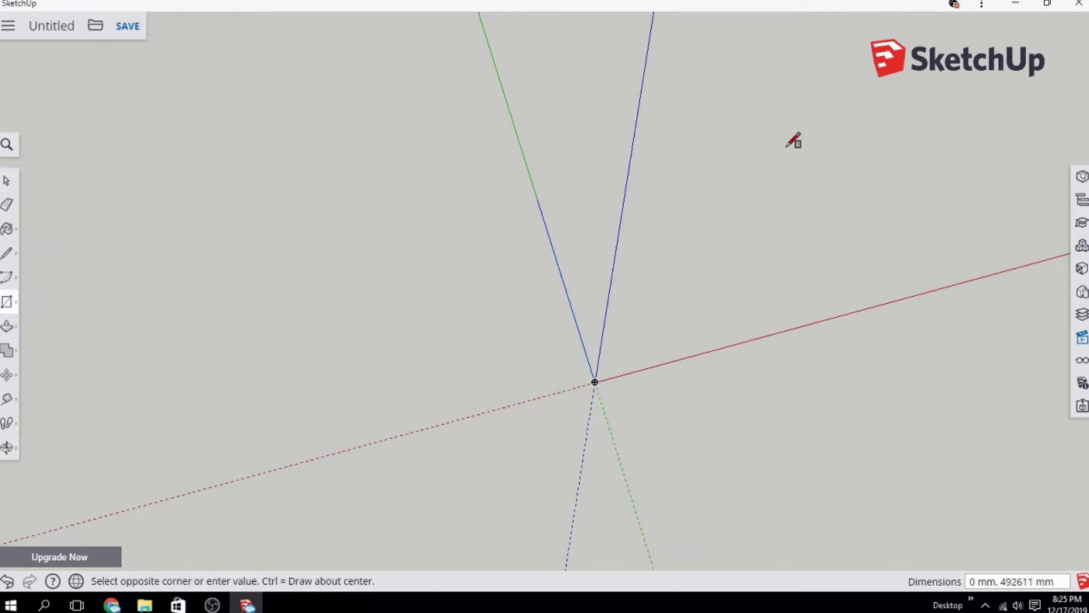
pyautogui.moveTo(791, 139)
pyautogui.mouseDown(button='middle')
pyautogui.moveTo(1085, 109)
pyautogui.moveTo(768, 118)
pyautogui.mouseUp(button='middle')
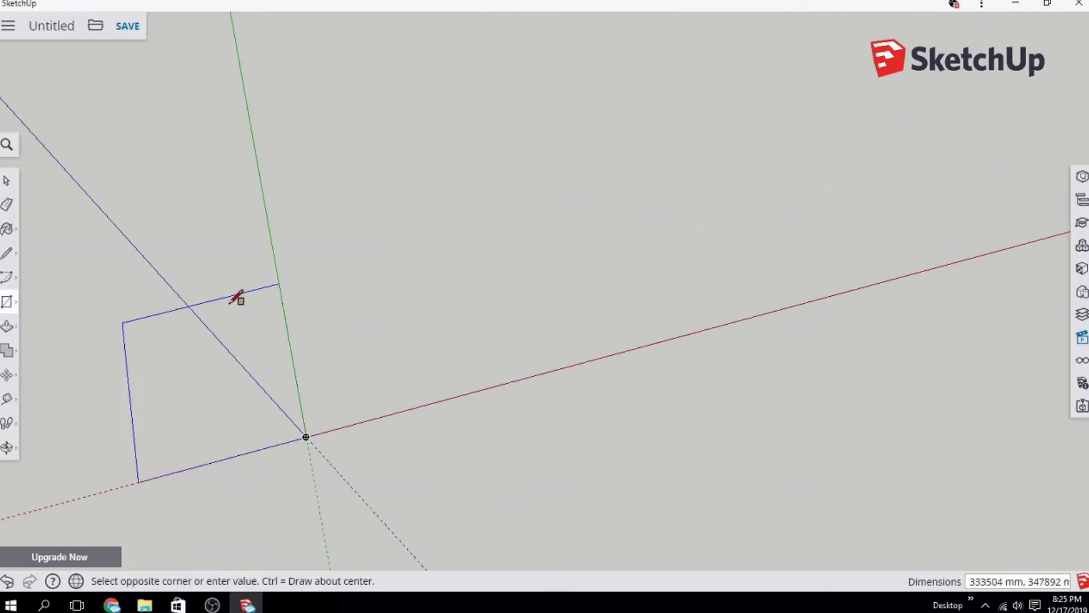
pyautogui.moveTo(795, 301)
pyautogui.mouseDown(button='middle')
pyautogui.moveTo(272, 372)
pyautogui.moveTo(557, 175)
pyautogui.mouseUp(button='middle')
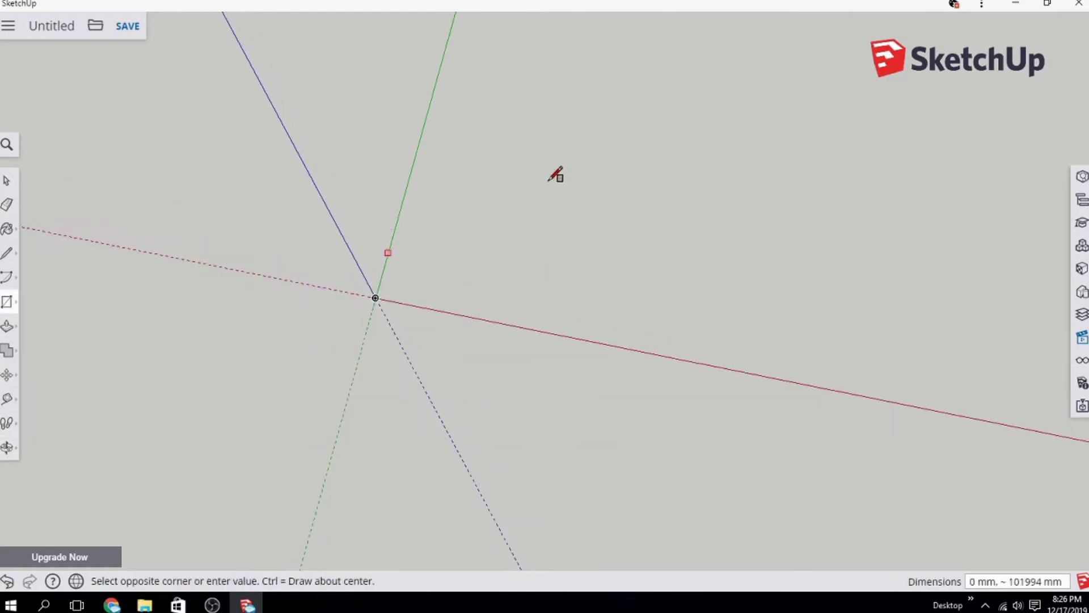
pyautogui.moveTo(975, 204)
pyautogui.mouseDown(button='middle')
pyautogui.moveTo(1053, 297)
pyautogui.moveTo(307, 192)
pyautogui.mouseUp(button='middle')
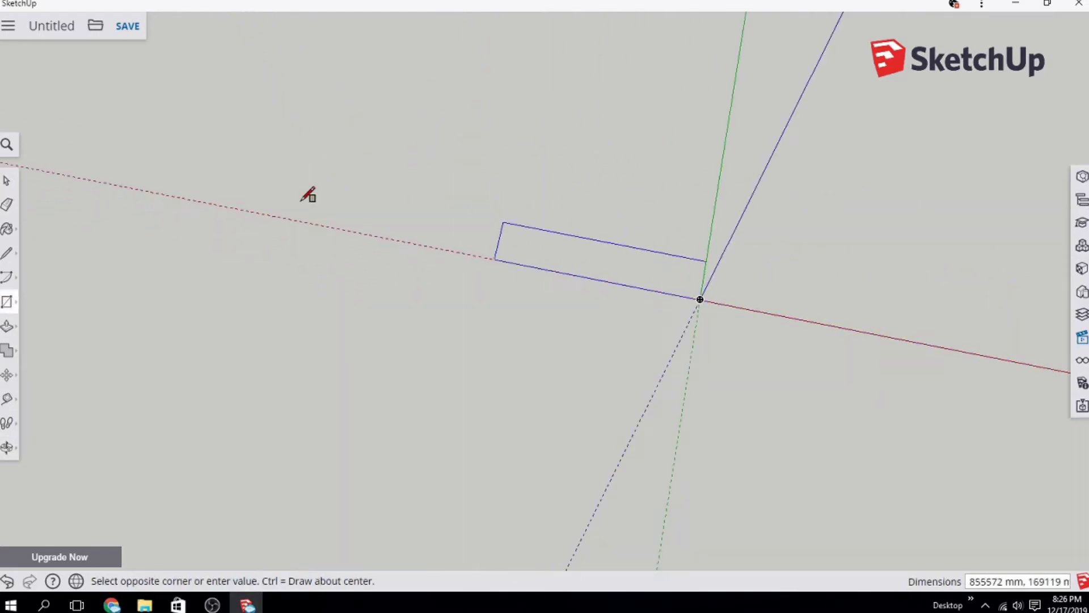
pyautogui.click(54, 54)
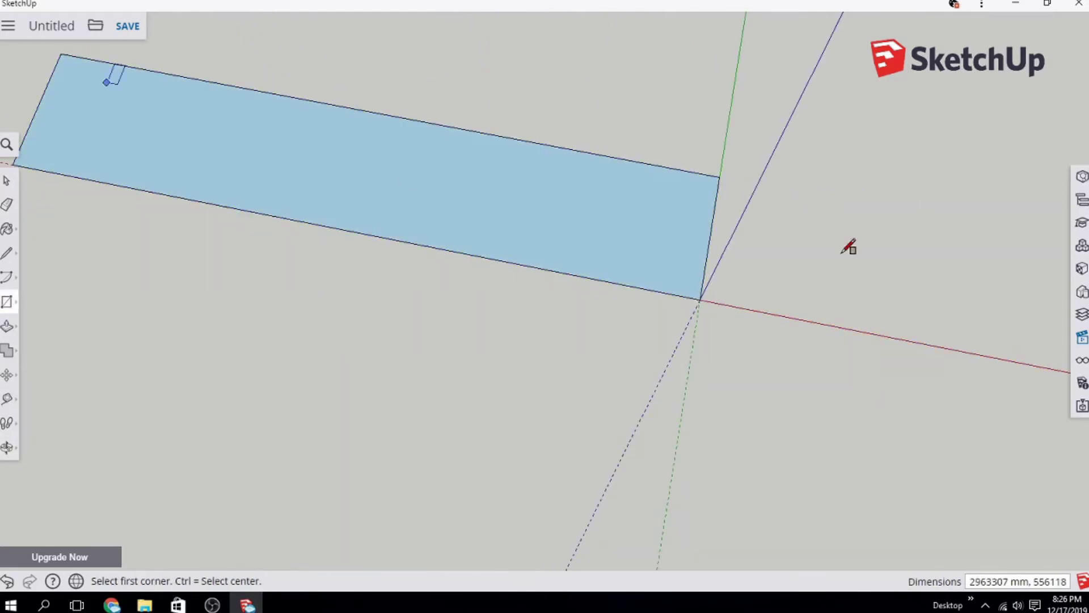
pyautogui.moveTo(849, 248)
pyautogui.mouseDown(button='middle')
pyautogui.moveTo(625, 195)
pyautogui.moveTo(637, 175)
pyautogui.moveTo(68, 347)
pyautogui.mouseUp(button='middle')
# Step: Push/Pull the ground rectangle up into a thin slab
pyautogui.click(7, 327)
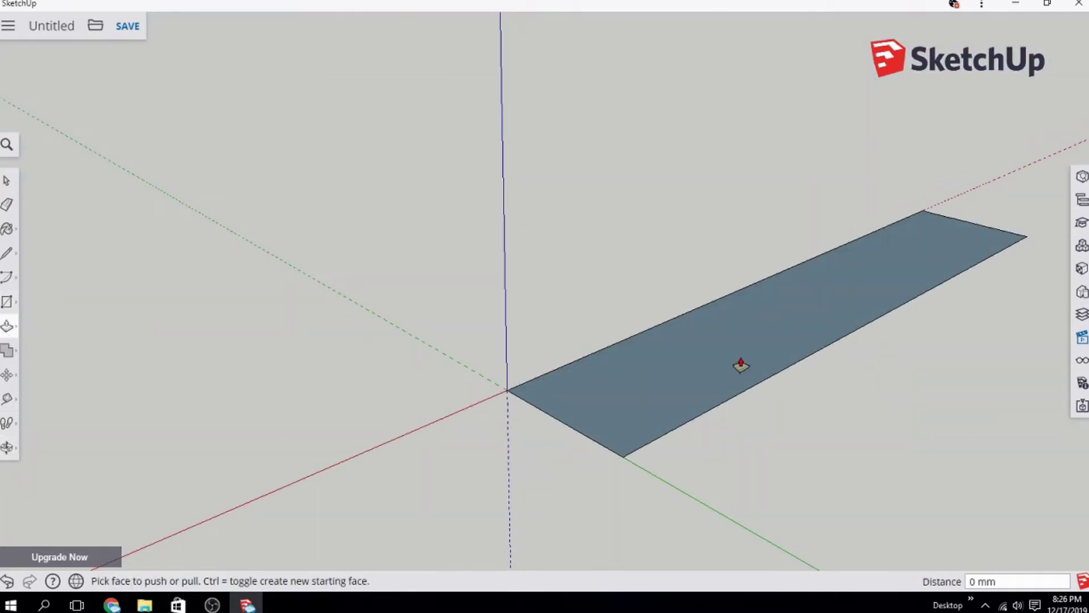
pyautogui.click(741, 365)
pyautogui.moveTo(934, 498)
pyautogui.mouseDown(button='middle')
pyautogui.moveTo(569, 312)
pyautogui.moveTo(556, 267)
pyautogui.moveTo(755, 446)
pyautogui.mouseUp(button='middle')
pyautogui.scroll(2, 858, 316)
pyautogui.scroll(3, 965, 263)
pyautogui.moveTo(965, 263)
pyautogui.mouseDown(button='middle')
pyautogui.moveTo(856, 309)
pyautogui.moveTo(913, 316)
pyautogui.moveTo(863, 415)
pyautogui.mouseUp(button='middle')
pyautogui.scroll(-5, 862, 416)
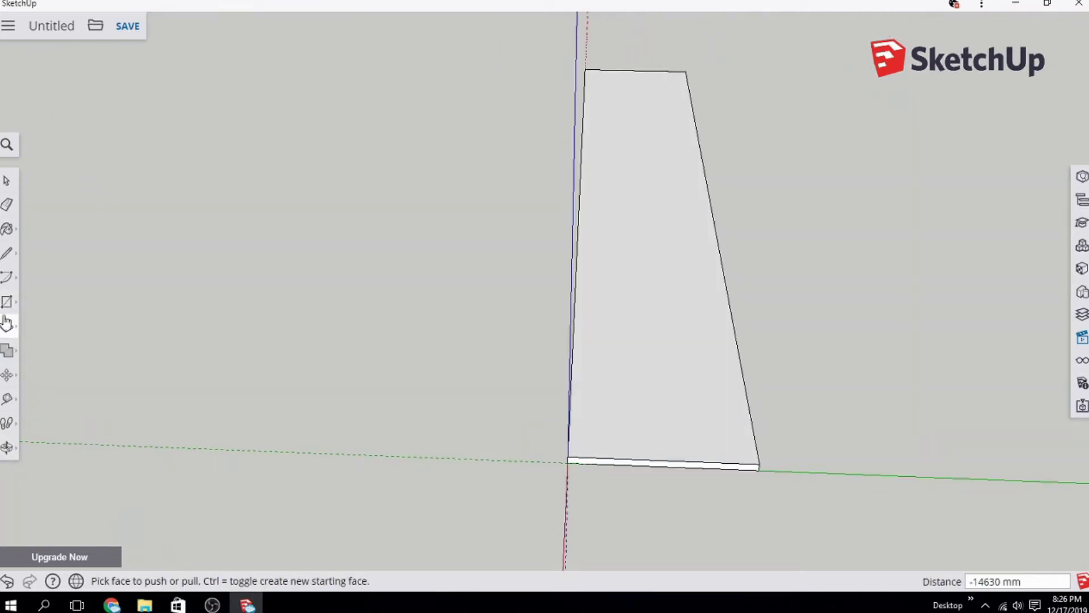
# Step: Draw an inset rectangle on top of the slab, redoing a misplaced first attempt
pyautogui.click(6, 301)
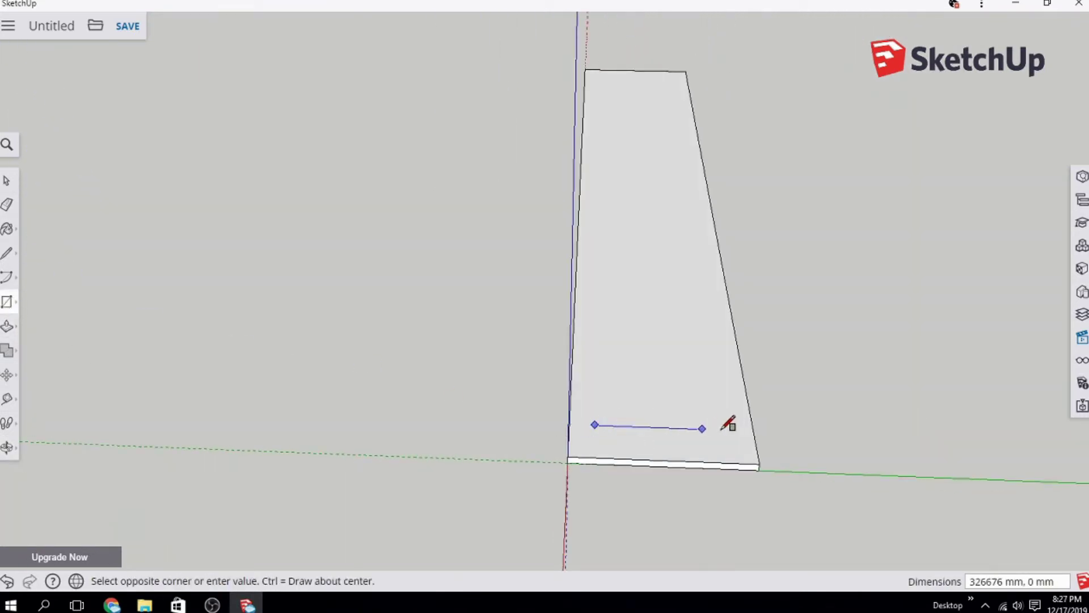
pyautogui.click(674, 81)
pyautogui.hotkey('ctrl', 'z')
pyautogui.click(597, 424)
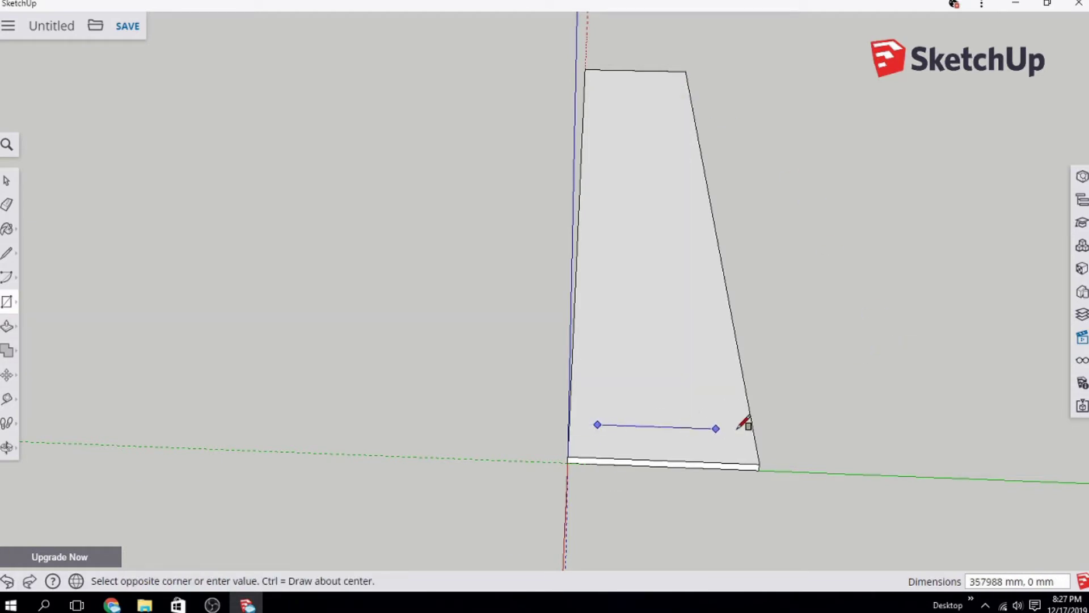
pyautogui.click(678, 79)
pyautogui.moveTo(851, 309); pyautogui.dragTo(417, 313, button='middle')
# Step: Raise the inset rectangle into a tall box and start a vertical line at its bottom edge
pyautogui.press('p')
pyautogui.moveTo(282, 348); pyautogui.dragTo(359, 207)
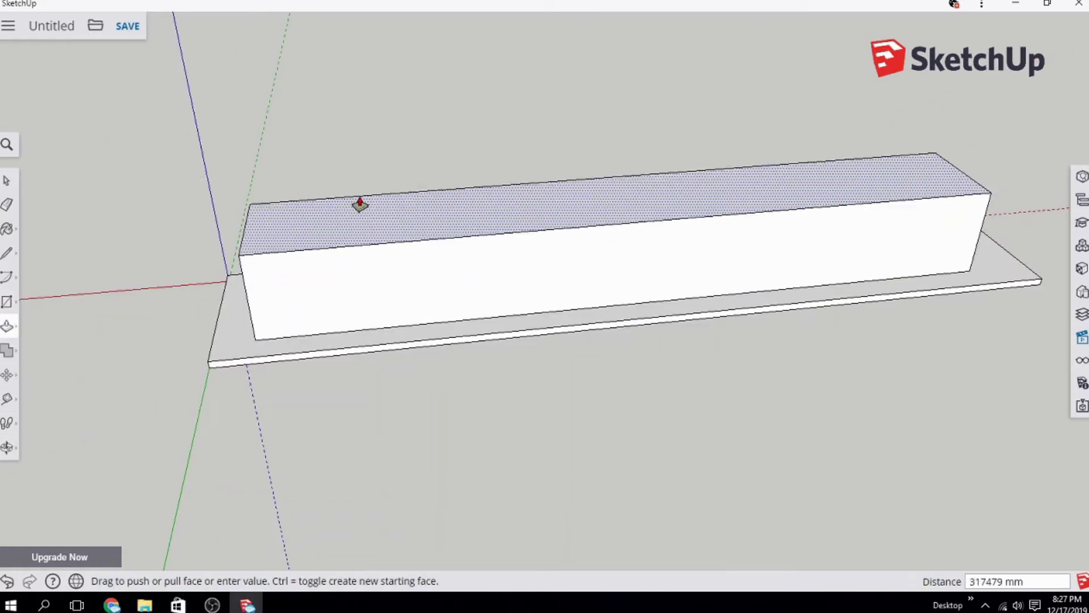
pyautogui.moveTo(360, 206)
pyautogui.mouseDown(button='middle')
pyautogui.moveTo(751, 335)
pyautogui.moveTo(650, 361)
pyautogui.moveTo(550, 360)
pyautogui.moveTo(550, 325)
pyautogui.mouseUp(button='middle')
pyautogui.press('l')
pyautogui.click(550, 325)
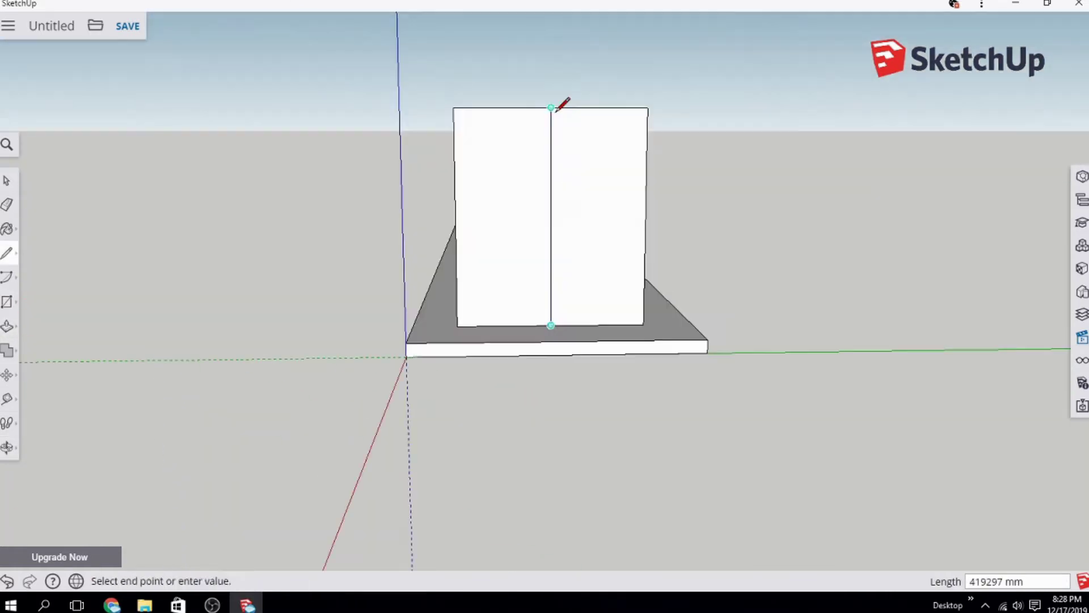
# Step: Draw two equal circles side by side near the top of the box's front face
pyautogui.click(7, 309)
pyautogui.click(63, 302)
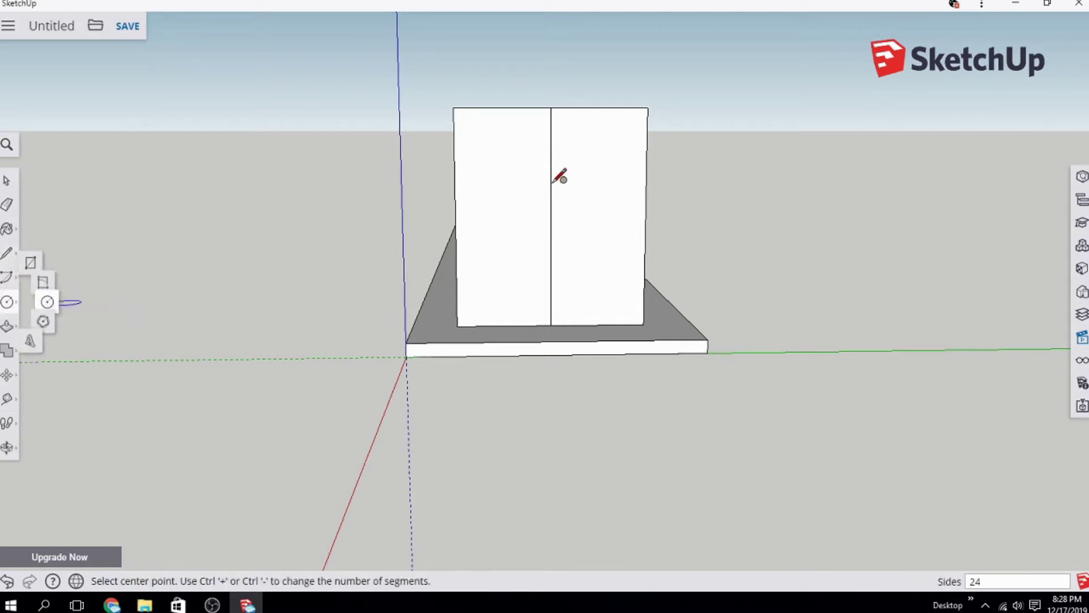
pyautogui.click(529, 125)
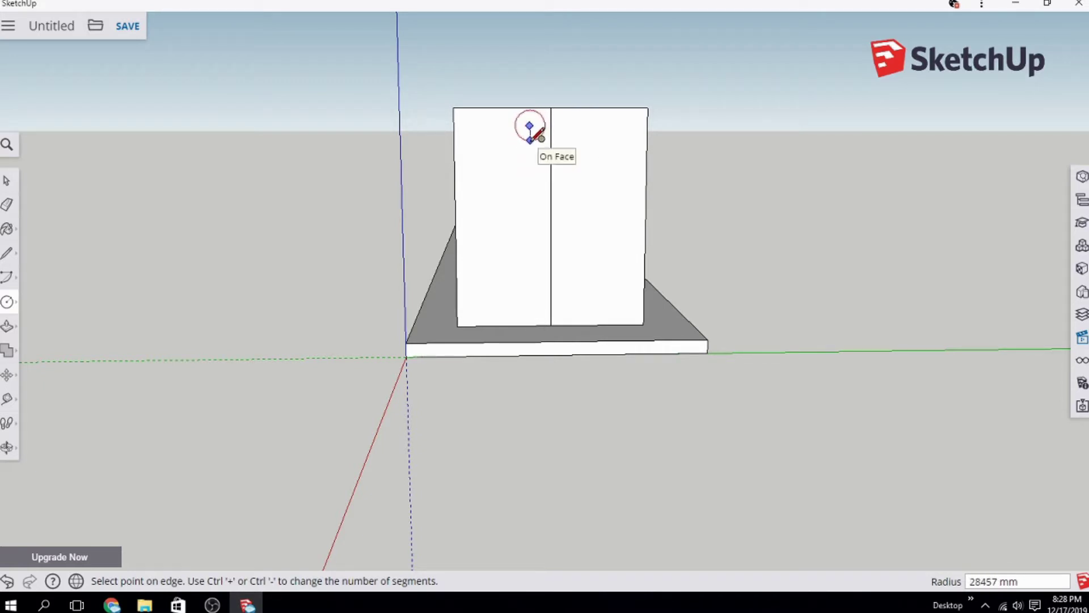
pyautogui.click(530, 139)
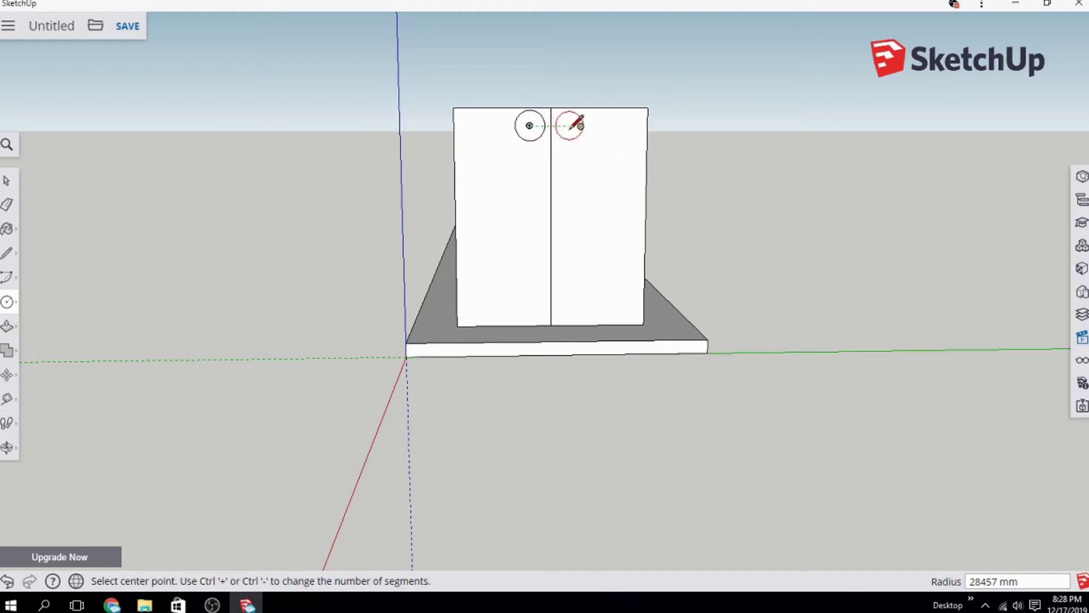
pyautogui.click(571, 126)
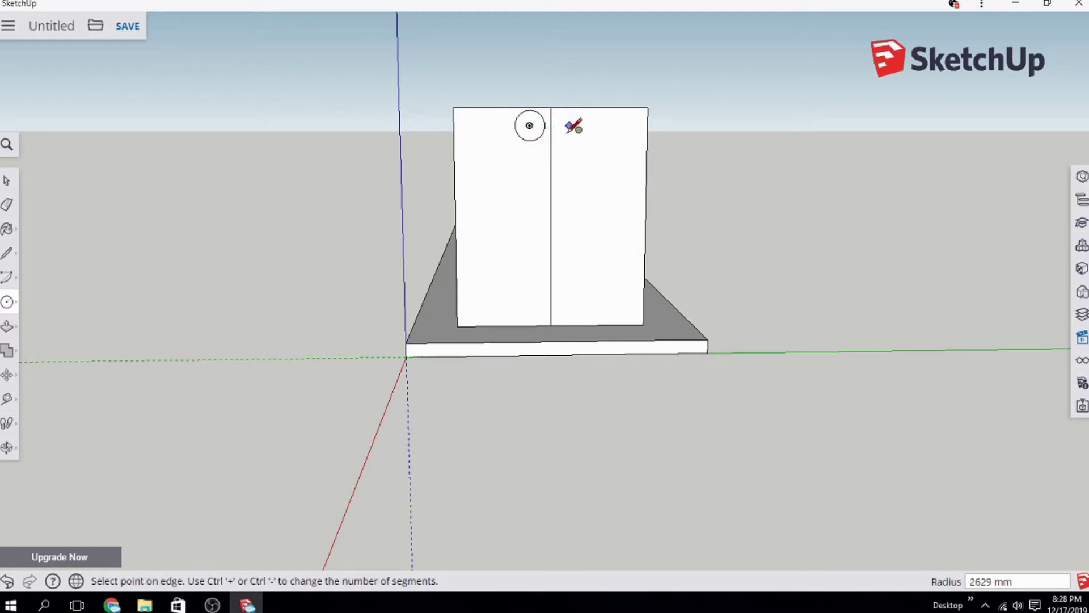
pyautogui.click(570, 141)
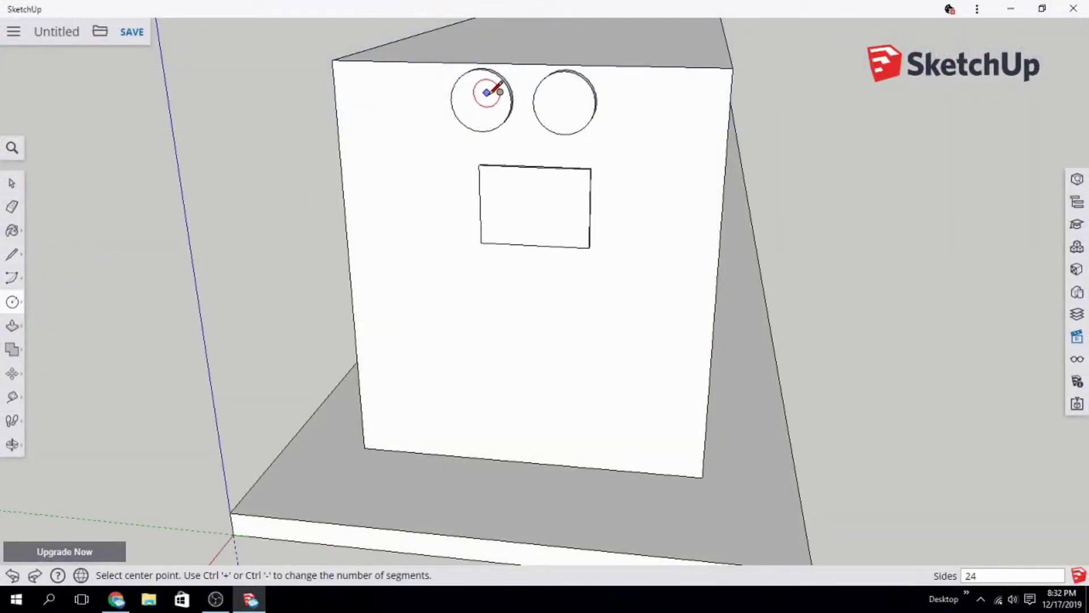
# Step: Face the front and draw inner concentric circles in the left and right headlights
pyautogui.moveTo(281, 186); pyautogui.dragTo(403, 37, button='middle')
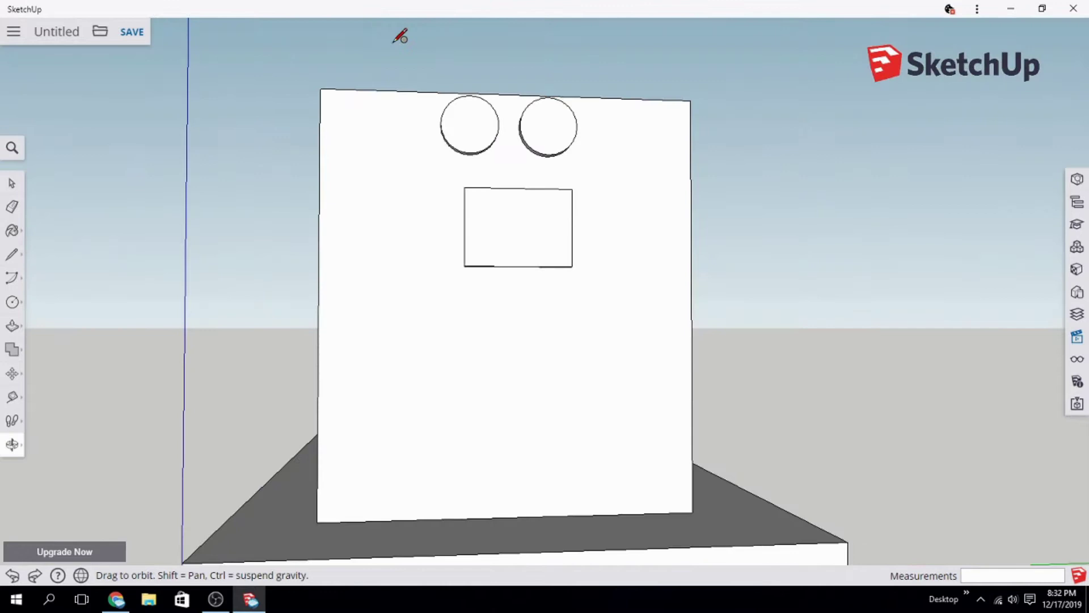
pyautogui.click(470, 124)
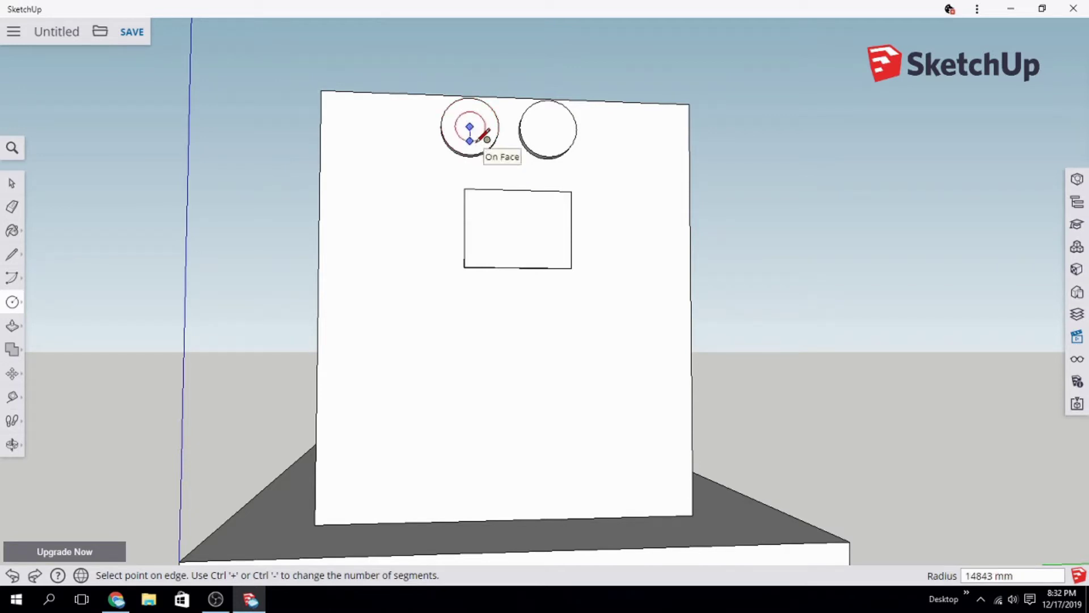
pyautogui.click(482, 141)
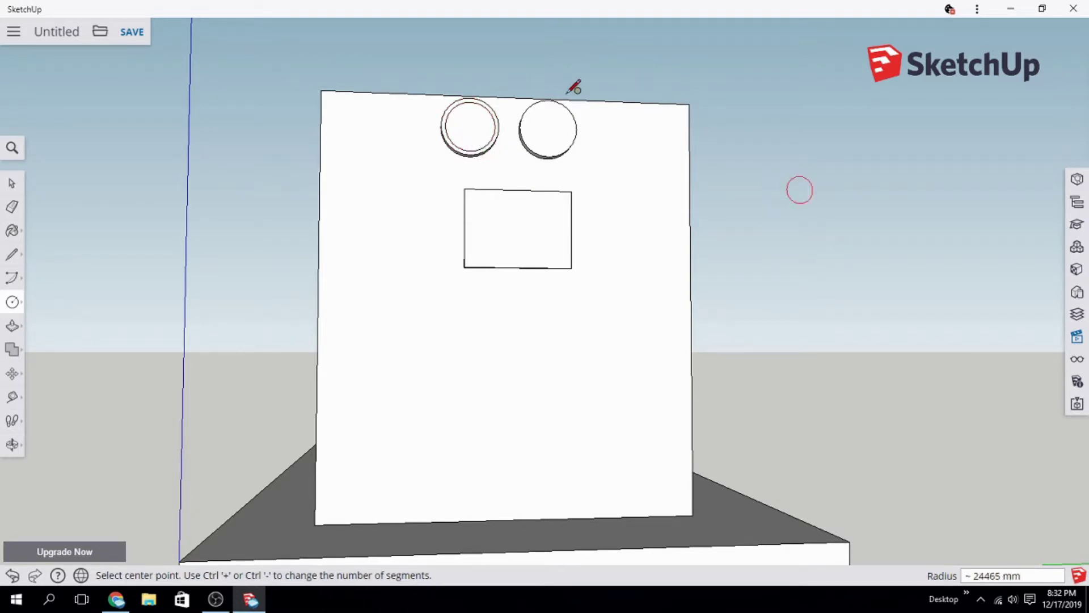
pyautogui.click(549, 128)
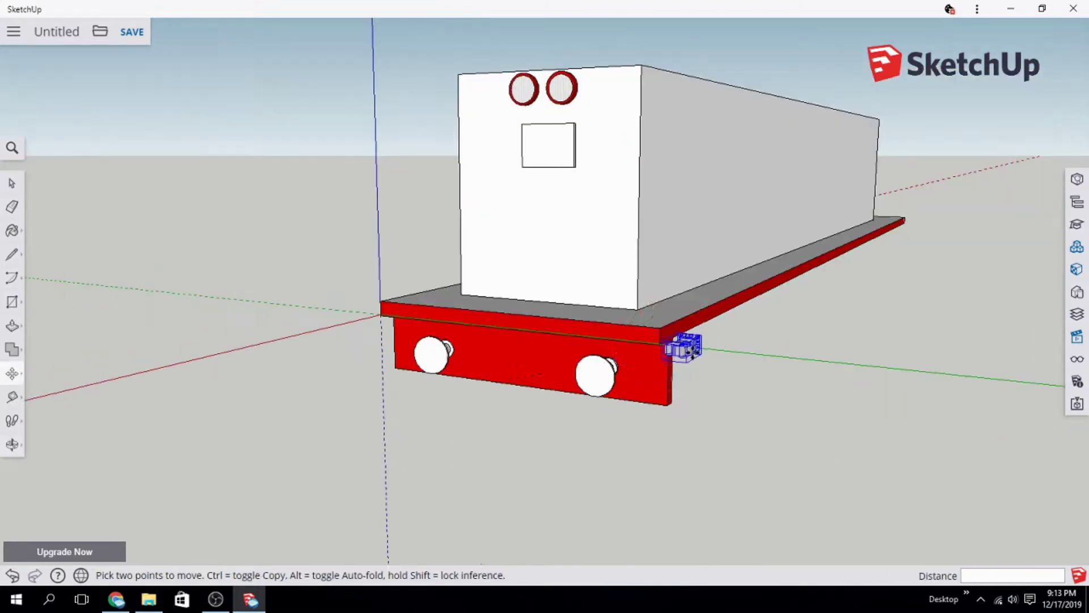
# Step: Move the bogie component to the middle of the red frame
pyautogui.click(14, 375)
pyautogui.click(563, 349)
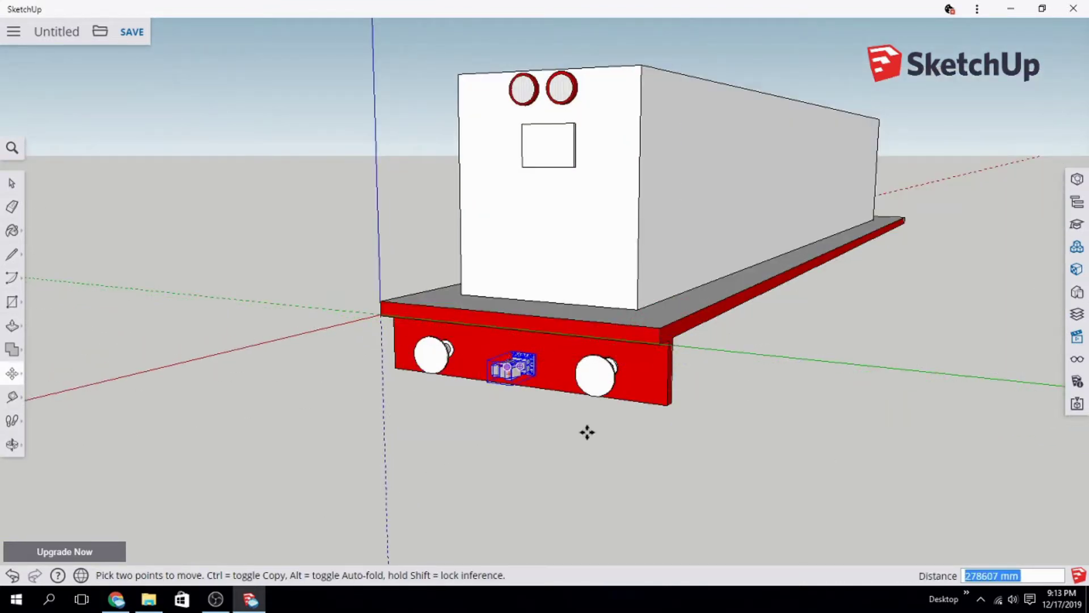
pyautogui.moveTo(588, 432); pyautogui.dragTo(630, 352, button='middle')
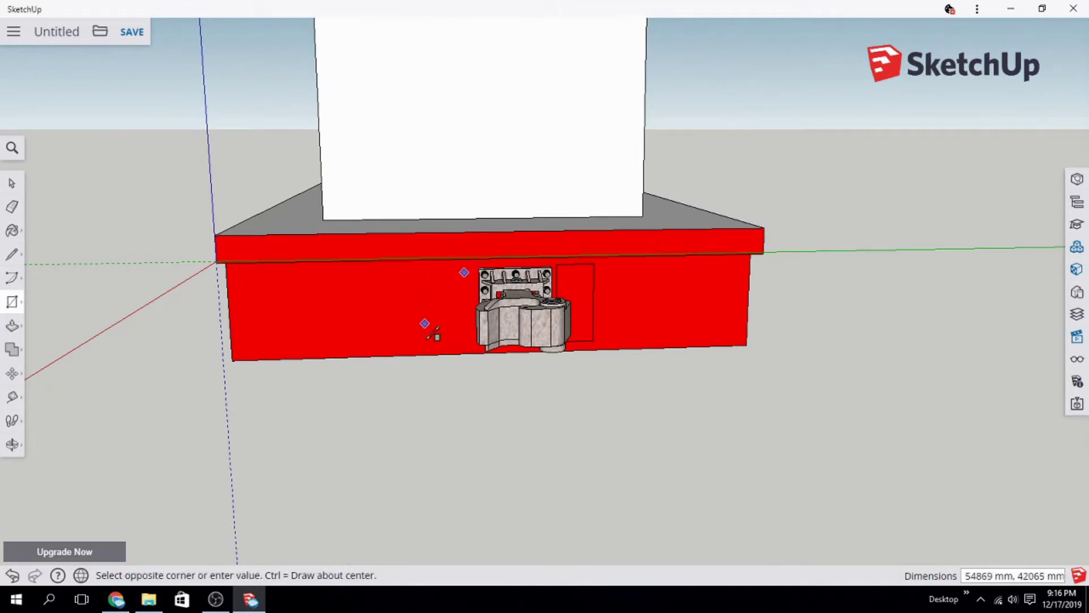
# Step: Draw a rectangle on the red face beside the bogie and pull it outward into a block
pyautogui.click(432, 340)
pyautogui.click(12, 325)
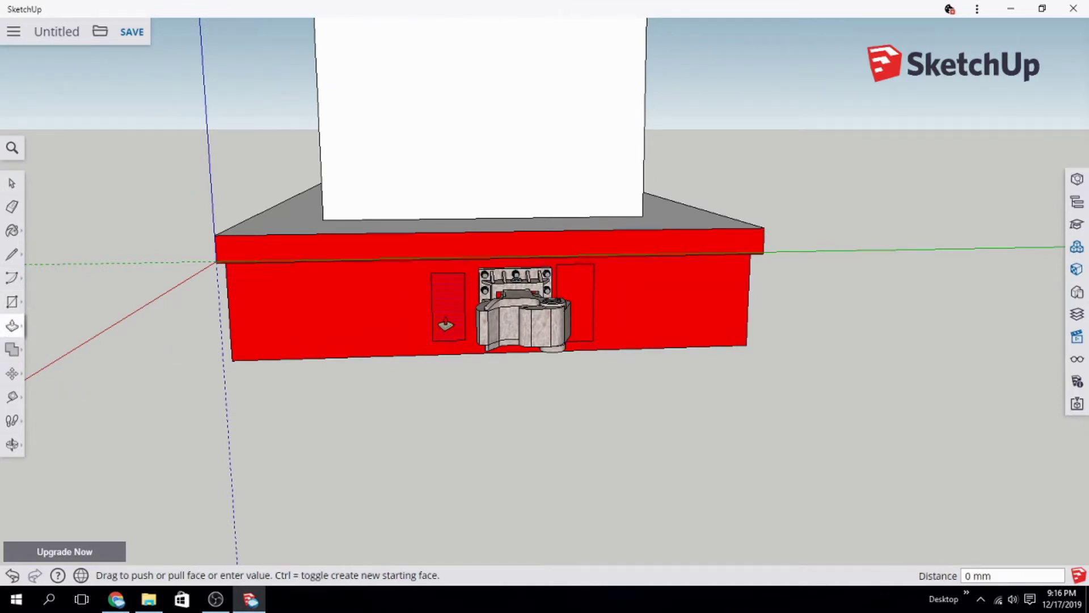
pyautogui.moveTo(448, 312); pyautogui.dragTo(848, 433)
pyautogui.moveTo(849, 432); pyautogui.dragTo(489, 454, button='middle')
pyautogui.moveTo(546, 347)
pyautogui.mouseDown(button='middle')
pyautogui.moveTo(535, 353)
pyautogui.moveTo(777, 559)
pyautogui.mouseUp(button='middle')
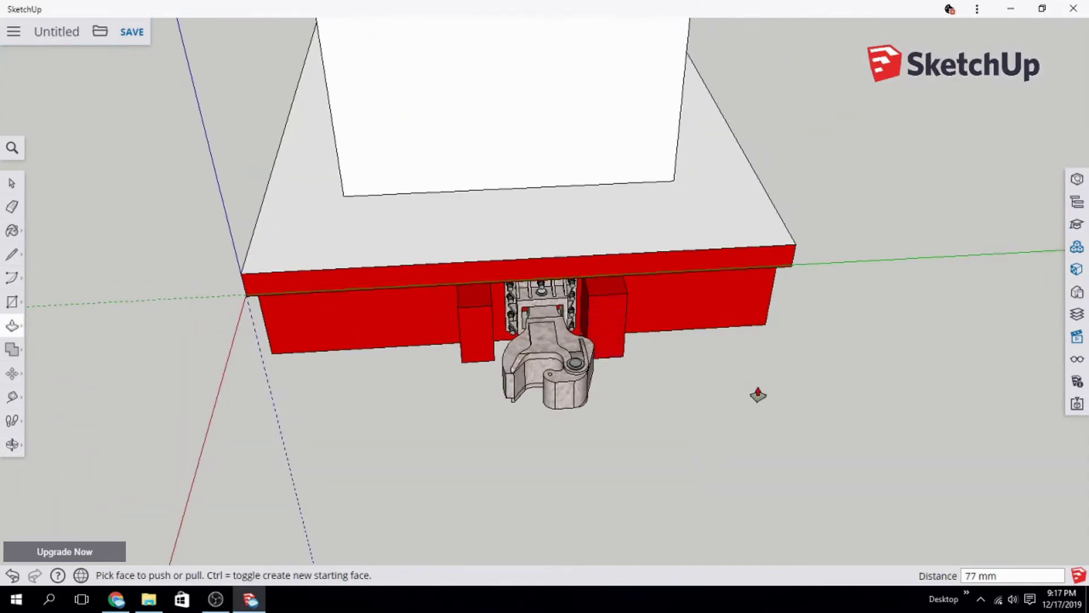
pyautogui.moveTo(757, 394)
pyautogui.mouseDown(button='middle')
pyautogui.moveTo(736, 134)
pyautogui.moveTo(732, 148)
pyautogui.mouseUp(button='middle')
pyautogui.click(11, 255)
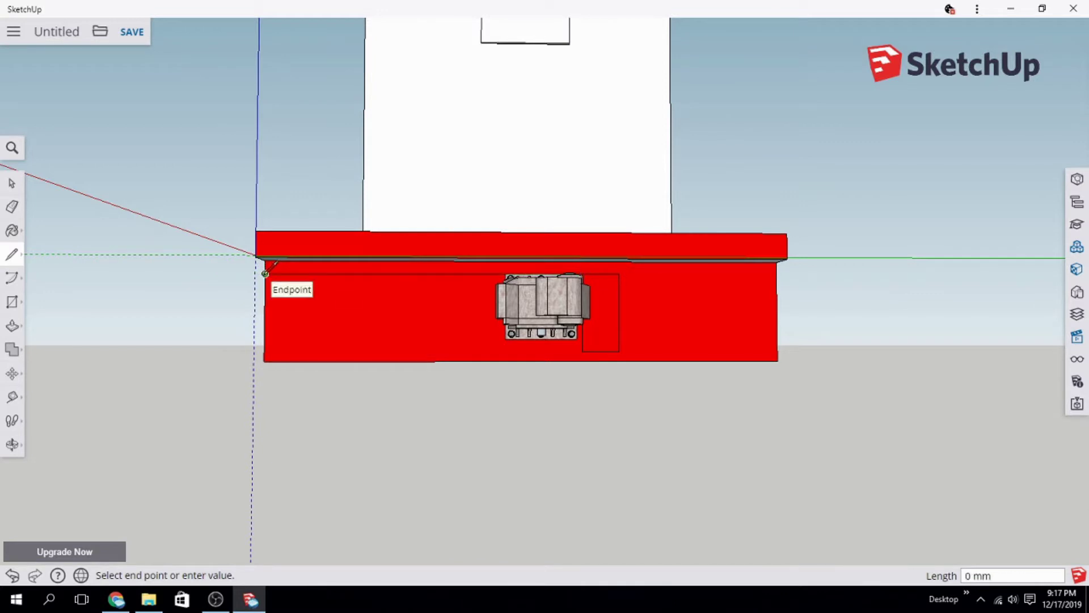
# Step: Draw two rectangles on the frame front, left and right of the coupler
pyautogui.click(11, 302)
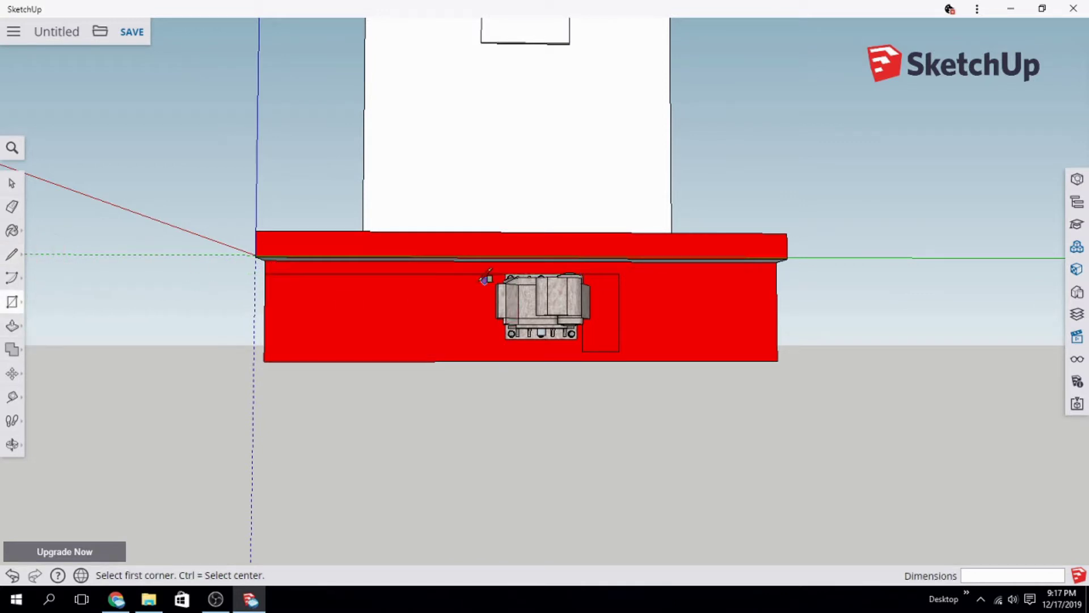
pyautogui.click(496, 264)
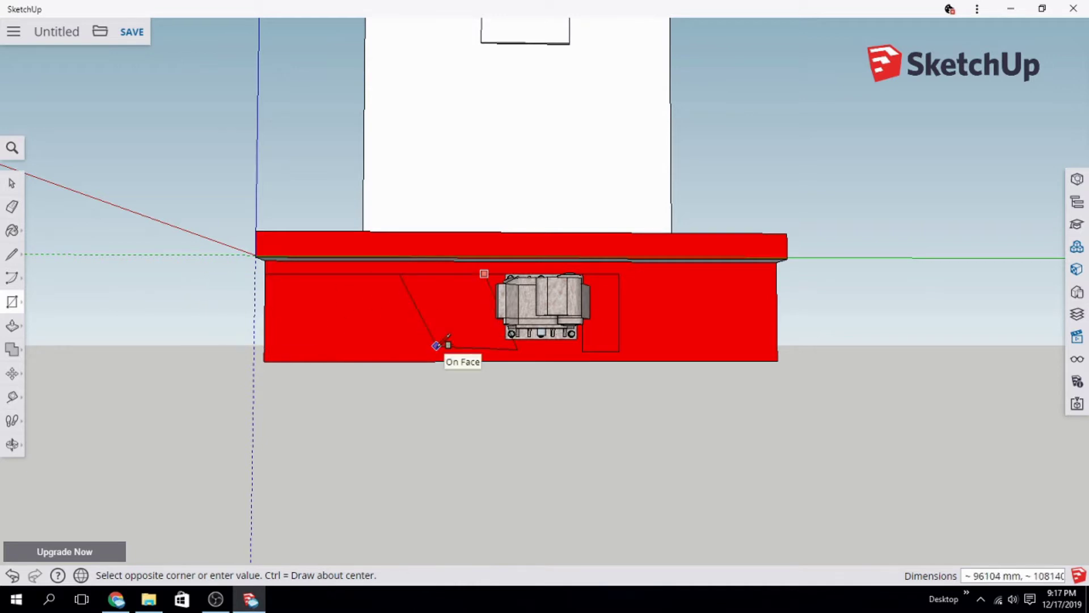
pyautogui.moveTo(419, 410); pyautogui.dragTo(577, 379, button='middle')
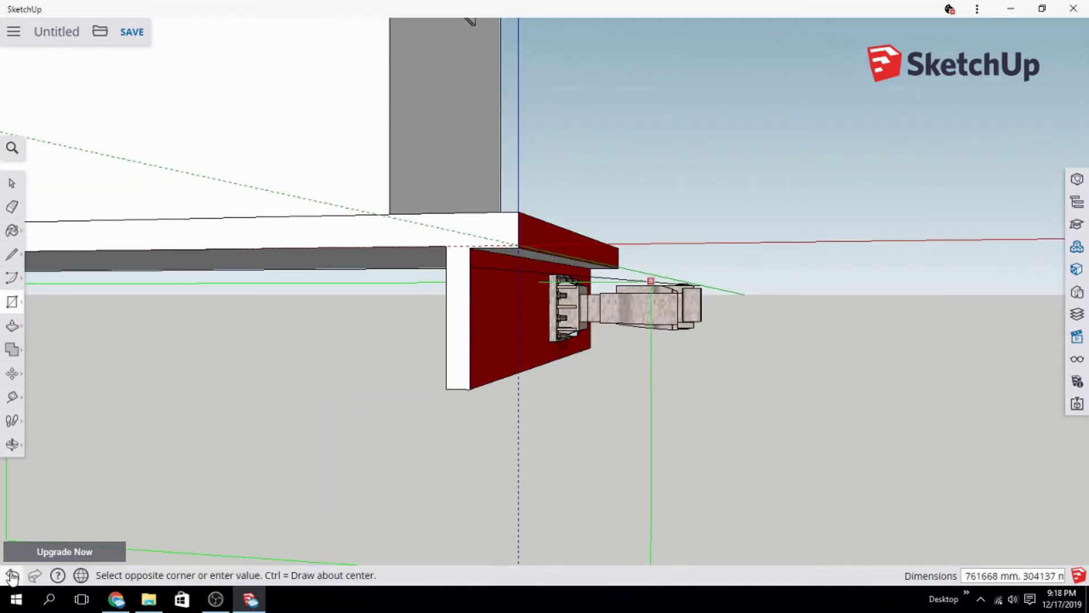
pyautogui.moveTo(484, 536)
pyautogui.mouseDown(button='middle')
pyautogui.moveTo(389, 447)
pyautogui.moveTo(519, 432)
pyautogui.mouseUp(button='middle')
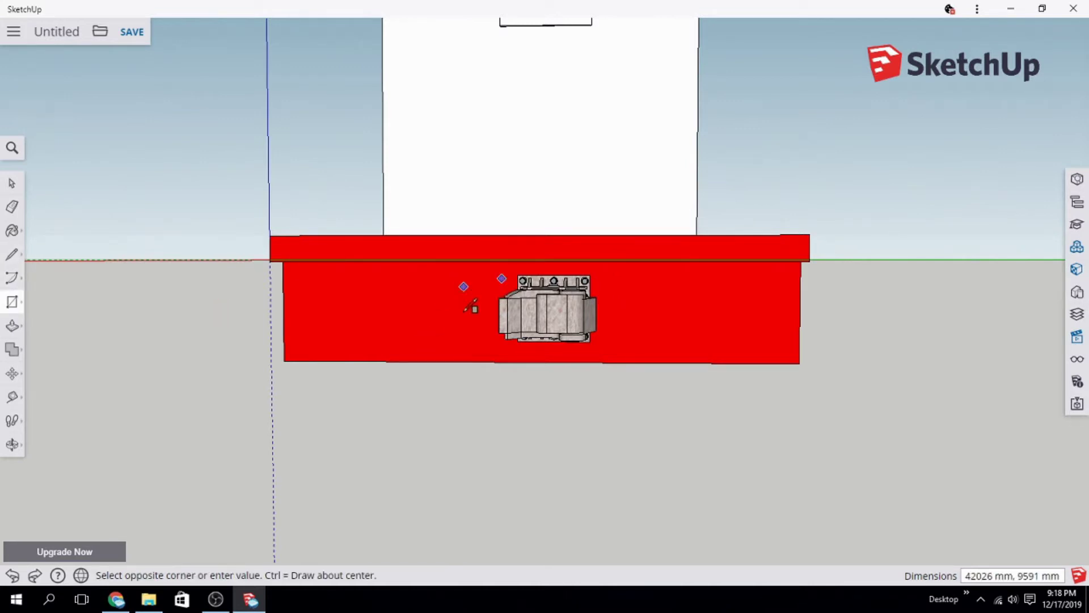
pyautogui.click(458, 349)
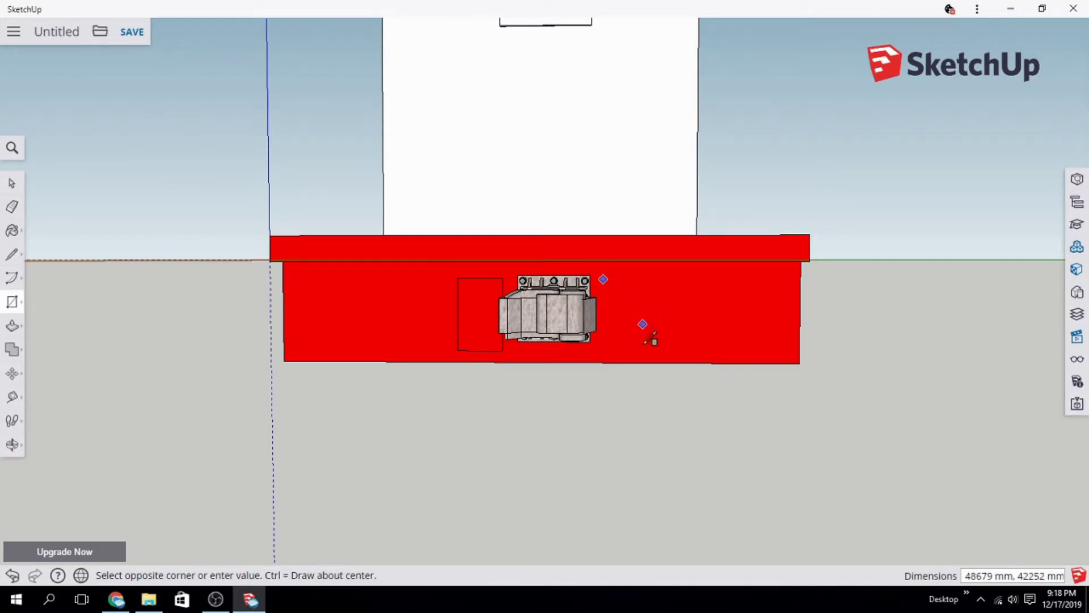
pyautogui.click(641, 351)
# Step: Push the right-hand rectangle into the underframe as a recess
pyautogui.click(12, 325)
pyautogui.click(620, 328)
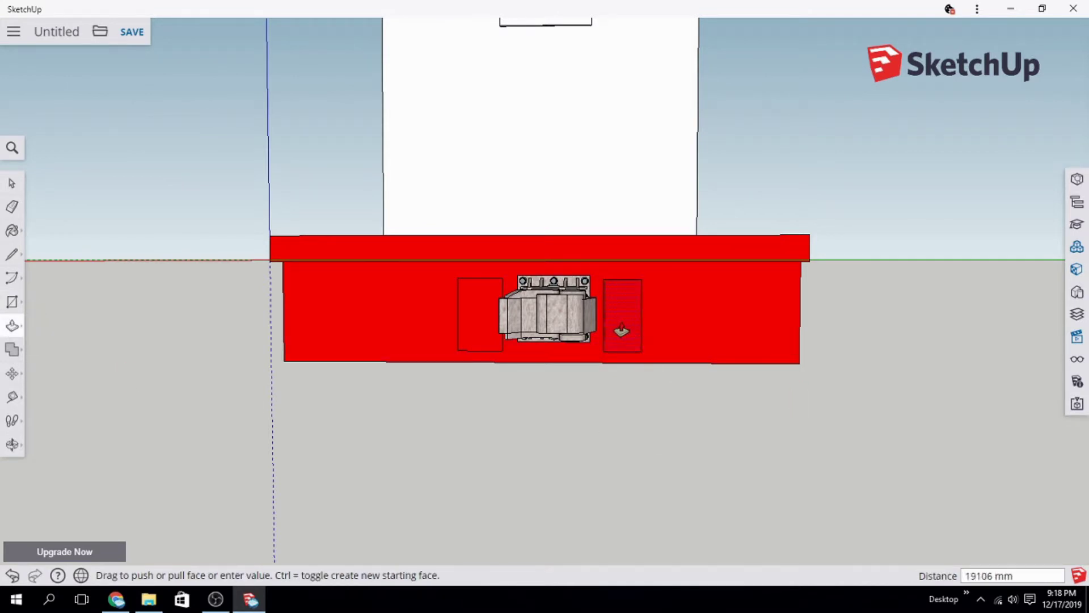
pyautogui.moveTo(620, 329); pyautogui.dragTo(295, 309, button='middle')
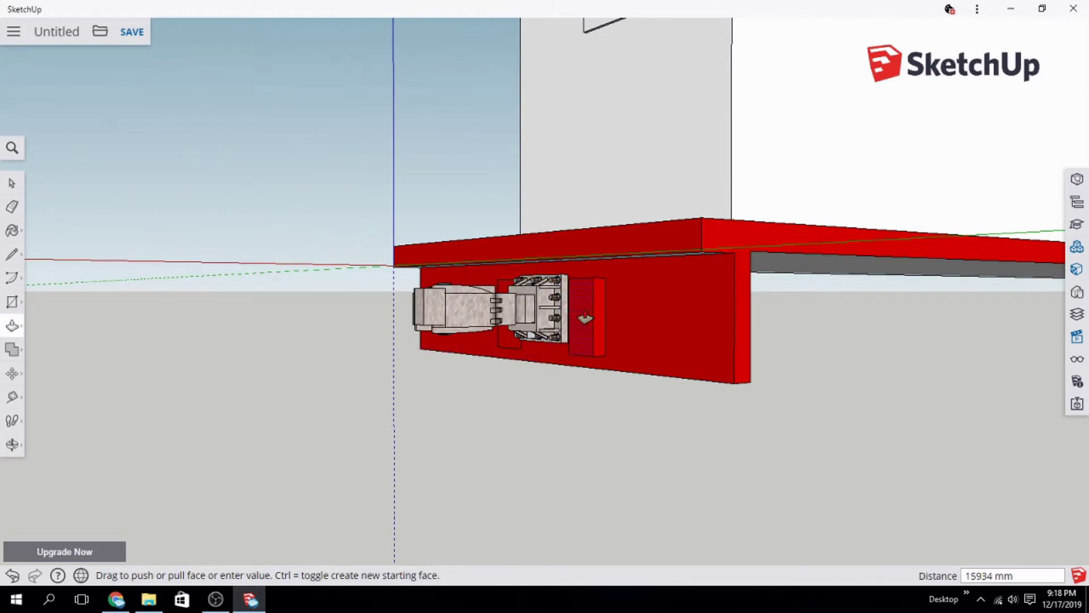
pyautogui.moveTo(561, 316)
pyautogui.mouseDown(button='middle')
pyautogui.moveTo(487, 319)
pyautogui.moveTo(708, 420)
pyautogui.mouseUp(button='middle')
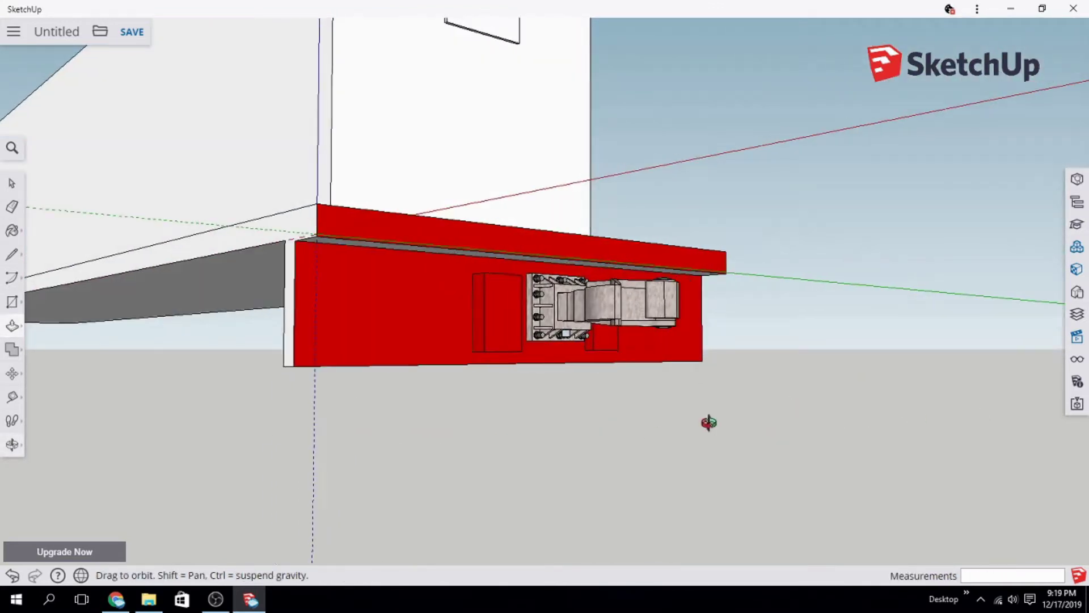
# Step: Paint both panels flanking the coupler a dark red with the Paint Bucket
pyautogui.press('b')
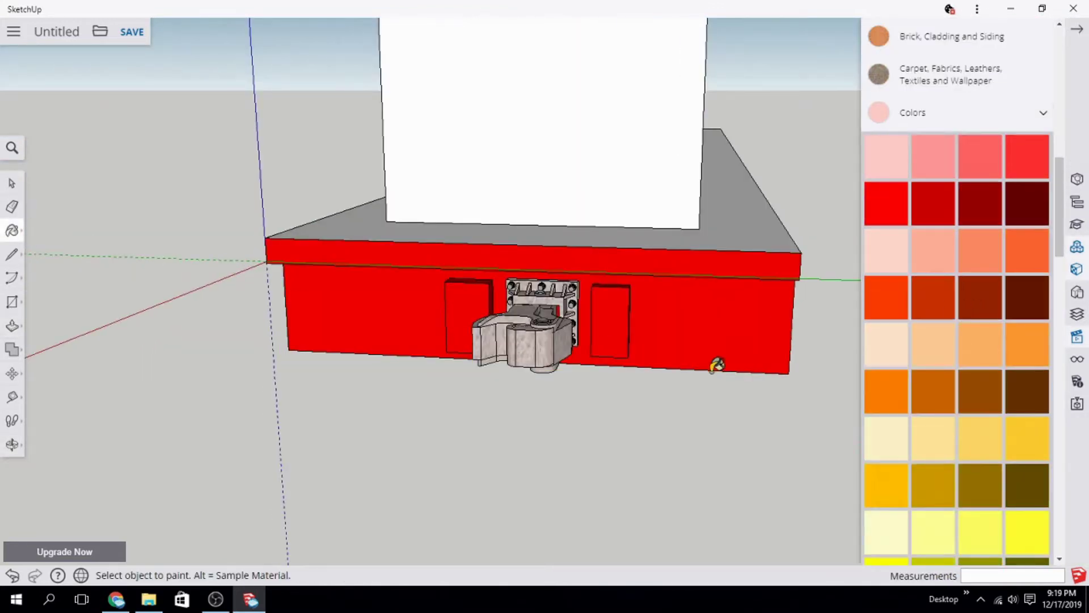
pyautogui.click(613, 336)
pyautogui.click(476, 300)
pyautogui.click(1076, 30)
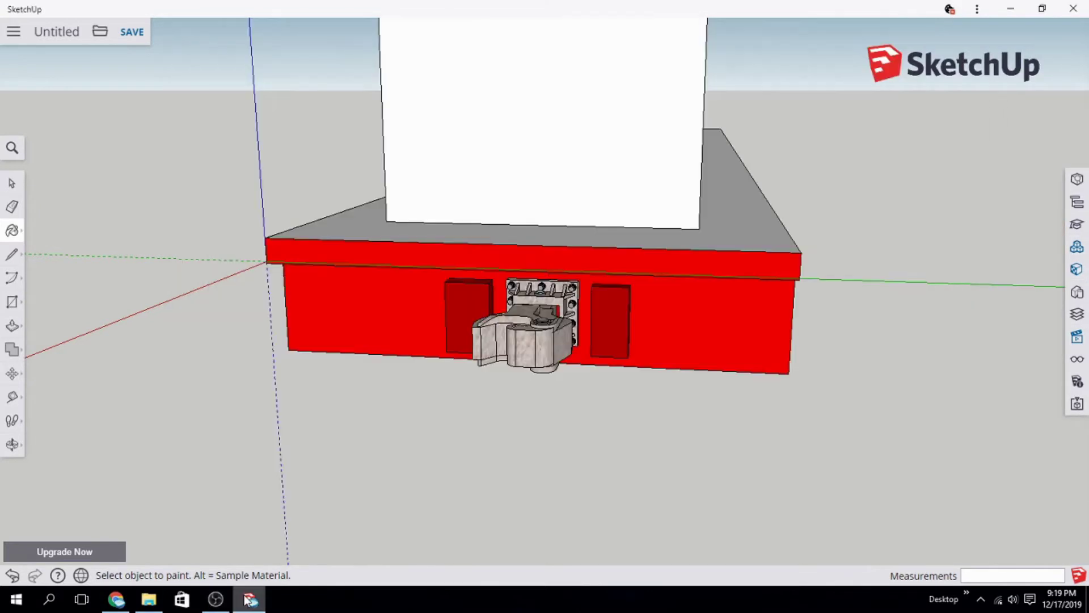
pyautogui.moveTo(471, 517); pyautogui.dragTo(618, 482, button='middle')
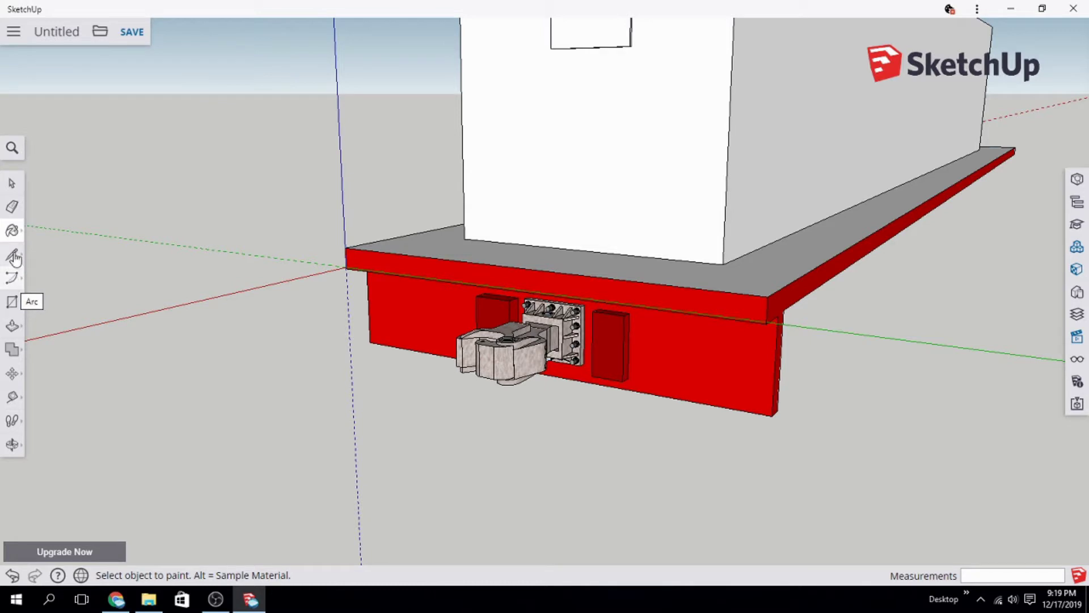
pyautogui.click(57, 303)
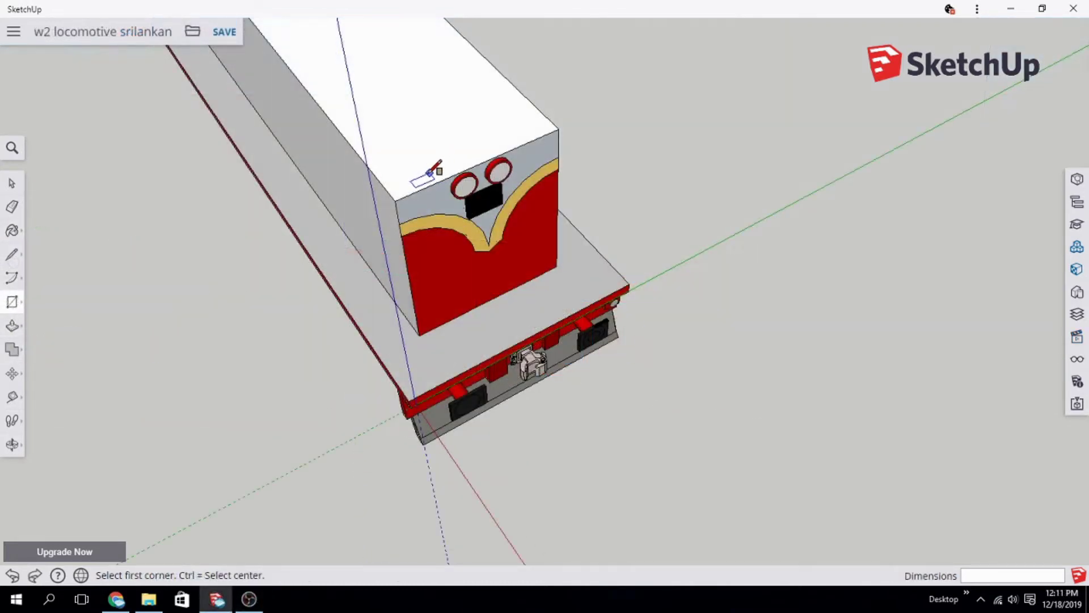
# Step: Draw a rectangle on the hood roof and push it down into an opening
pyautogui.click(415, 180)
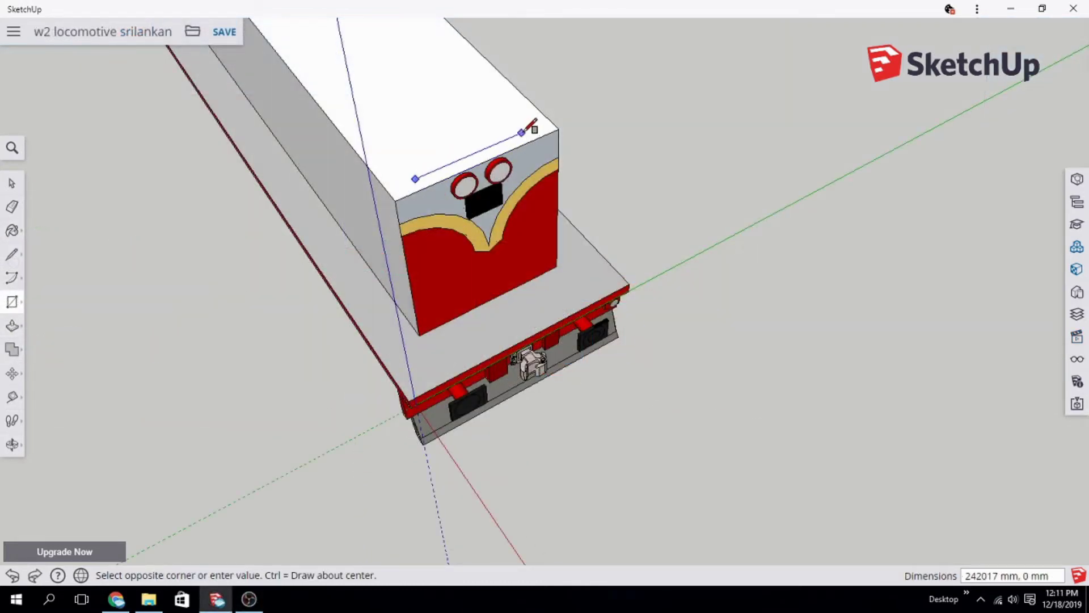
pyautogui.click(463, 62)
pyautogui.moveTo(463, 62); pyautogui.dragTo(634, 151, button='middle')
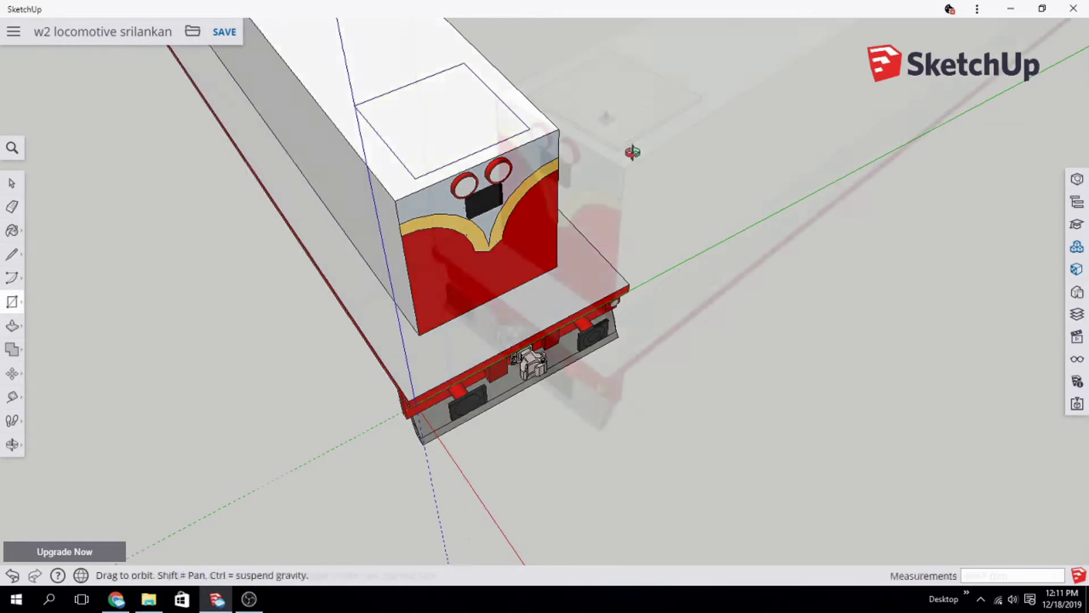
pyautogui.press('p')
pyautogui.moveTo(600, 114); pyautogui.dragTo(652, 165, button='middle')
pyautogui.click(647, 118)
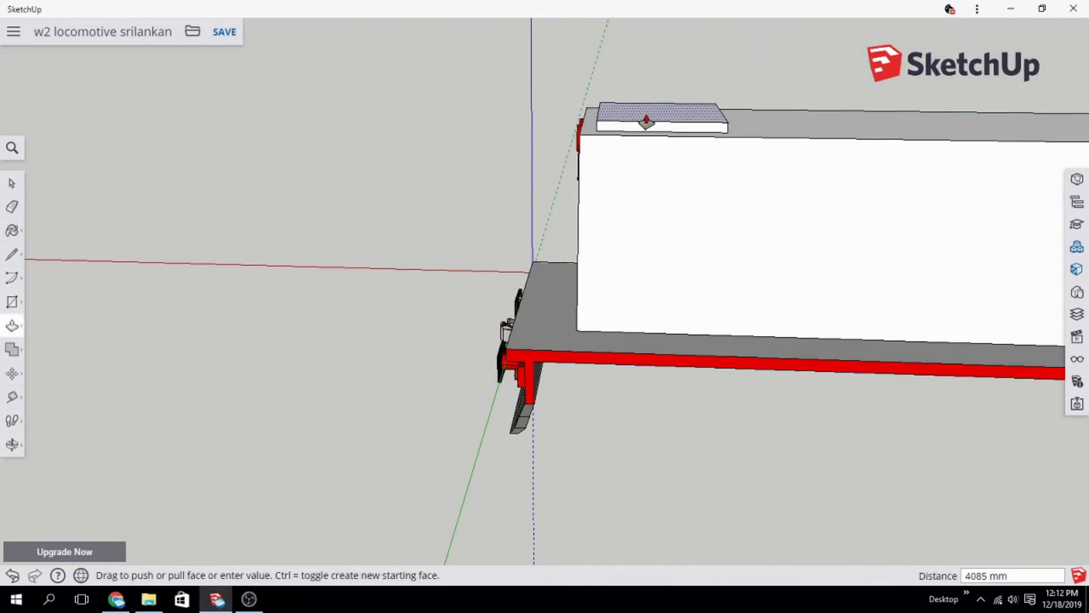
pyautogui.click(647, 120)
pyautogui.moveTo(401, 280)
pyautogui.mouseDown(button='middle')
pyautogui.moveTo(673, 319)
pyautogui.moveTo(861, 305)
pyautogui.moveTo(736, 314)
pyautogui.mouseUp(button='middle')
# Step: Look down on the hood opening and bring up FAN results in the component library
pyautogui.press('space')
pyautogui.moveTo(416, 176)
pyautogui.mouseDown(button='middle')
pyautogui.moveTo(617, 96)
pyautogui.moveTo(724, 239)
pyautogui.moveTo(768, 333)
pyautogui.moveTo(300, 295)
pyautogui.moveTo(688, 216)
pyautogui.moveTo(1068, 194)
pyautogui.mouseUp(button='middle')
pyautogui.click(1077, 246)
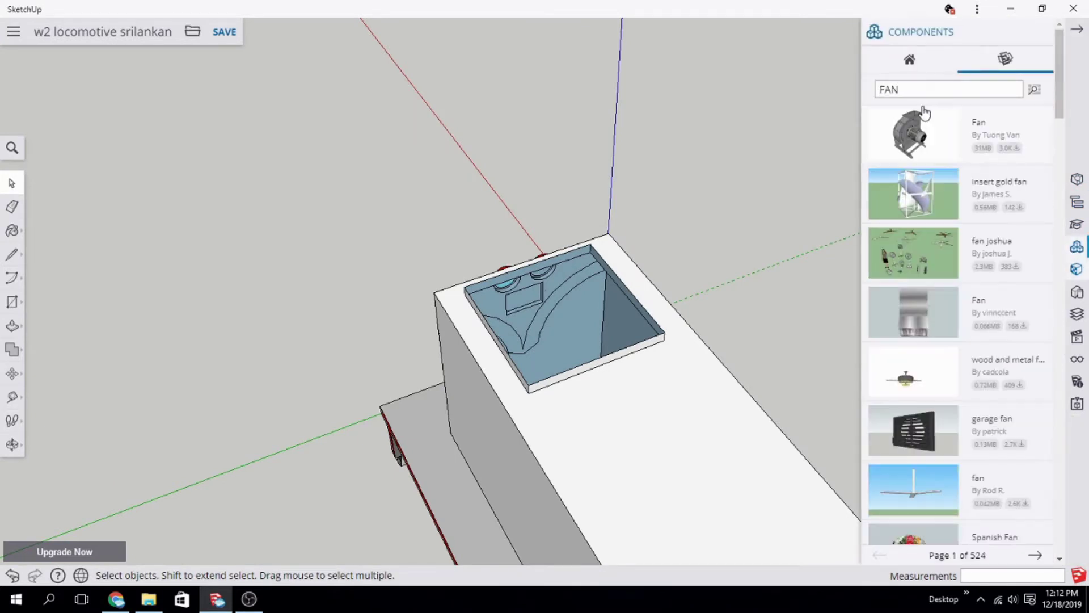
pyautogui.scroll(-5, 924, 275)
pyautogui.scroll(-5, 964, 273)
# Step: Insert the radial Fan component from the second page of FAN results
pyautogui.click(1032, 284)
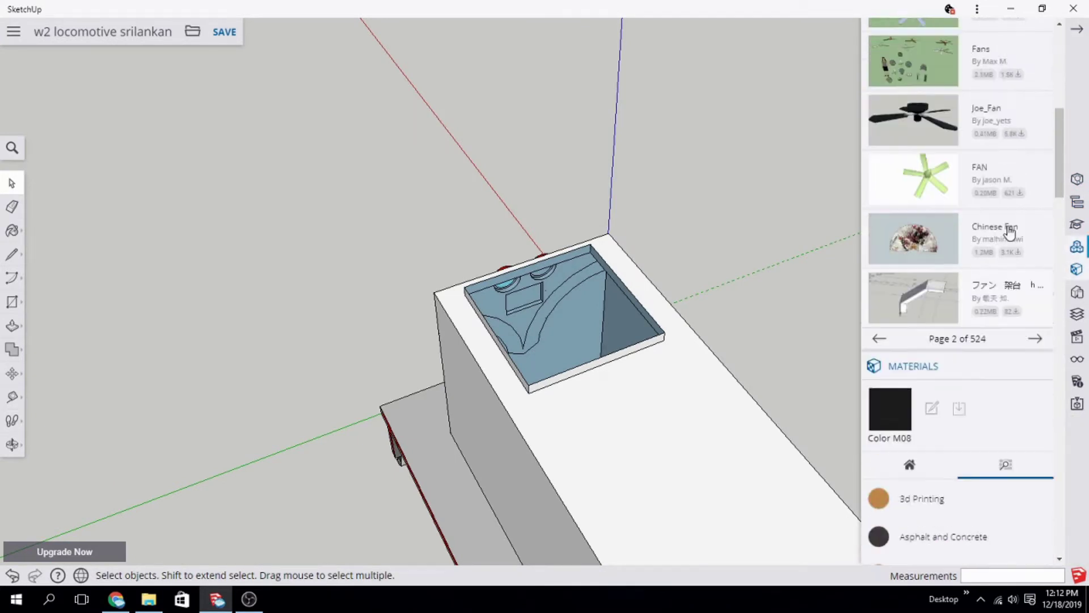
pyautogui.scroll(5, 1004, 232)
pyautogui.scroll(5, 987, 236)
pyautogui.click(920, 89)
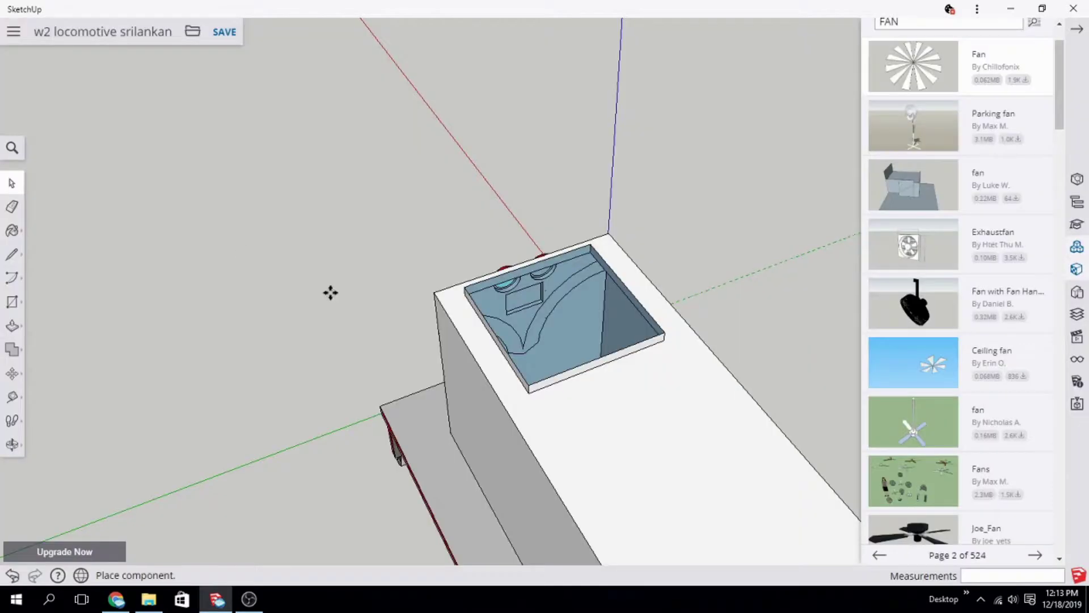
pyautogui.scroll(3, 304, 287)
pyautogui.scroll(3, 302, 286)
pyautogui.scroll(5, 295, 262)
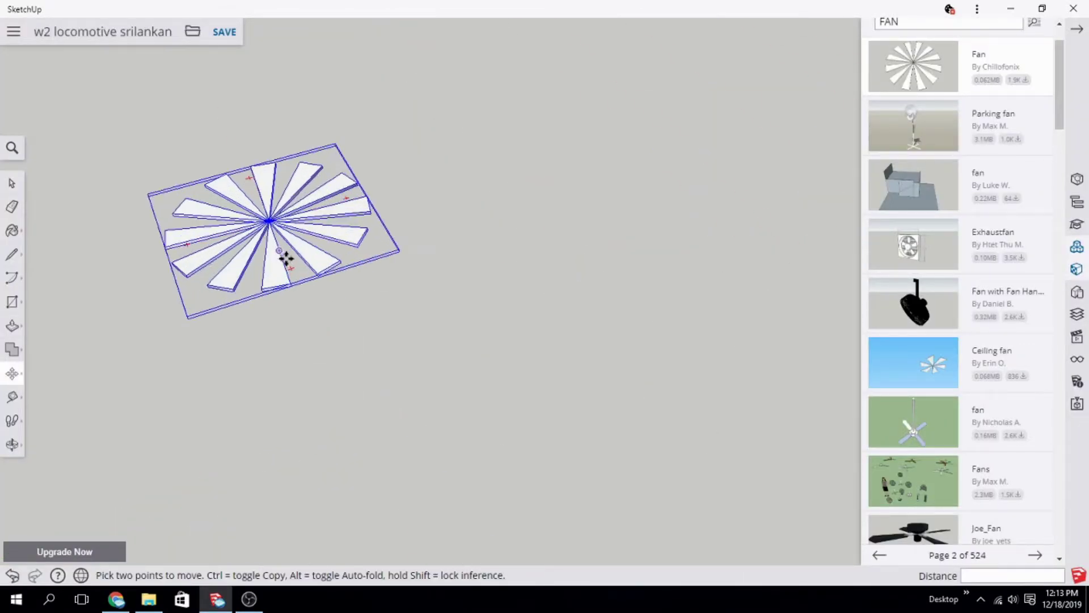
pyautogui.scroll(1, 278, 246)
# Step: Scale the fan down from its corner and close the component library
pyautogui.press('s')
pyautogui.moveTo(439, 246); pyautogui.dragTo(748, 417)
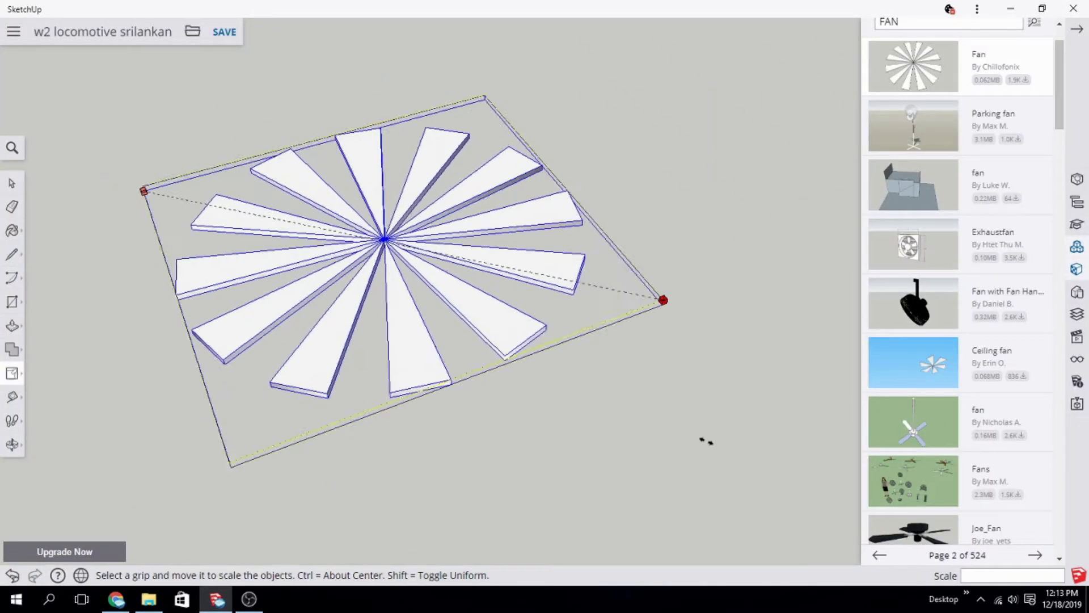
pyautogui.scroll(-5, 715, 445)
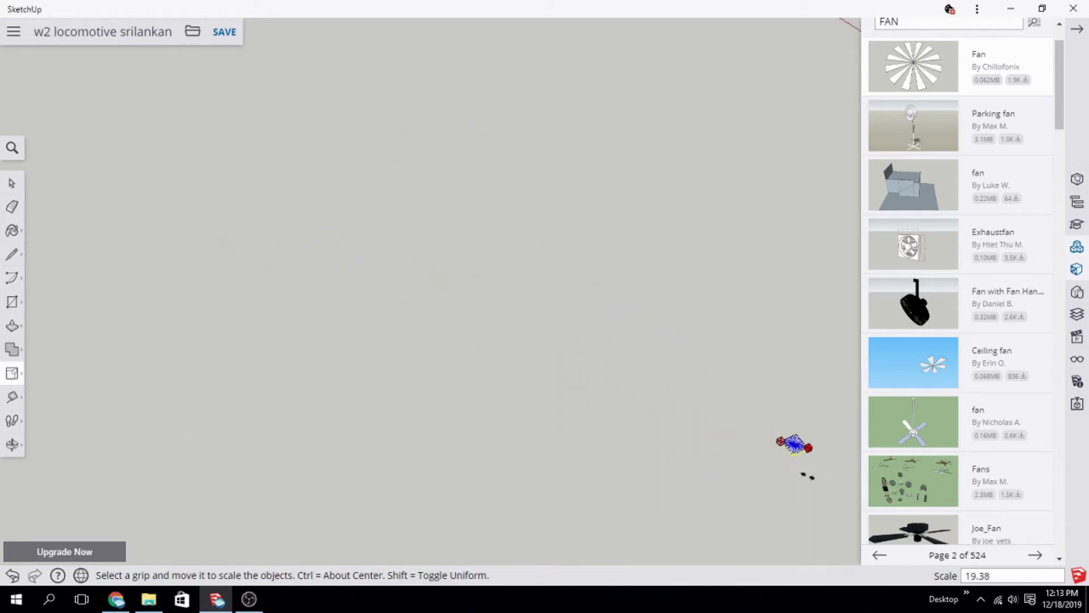
pyautogui.click(1079, 34)
pyautogui.scroll(-3, 973, 454)
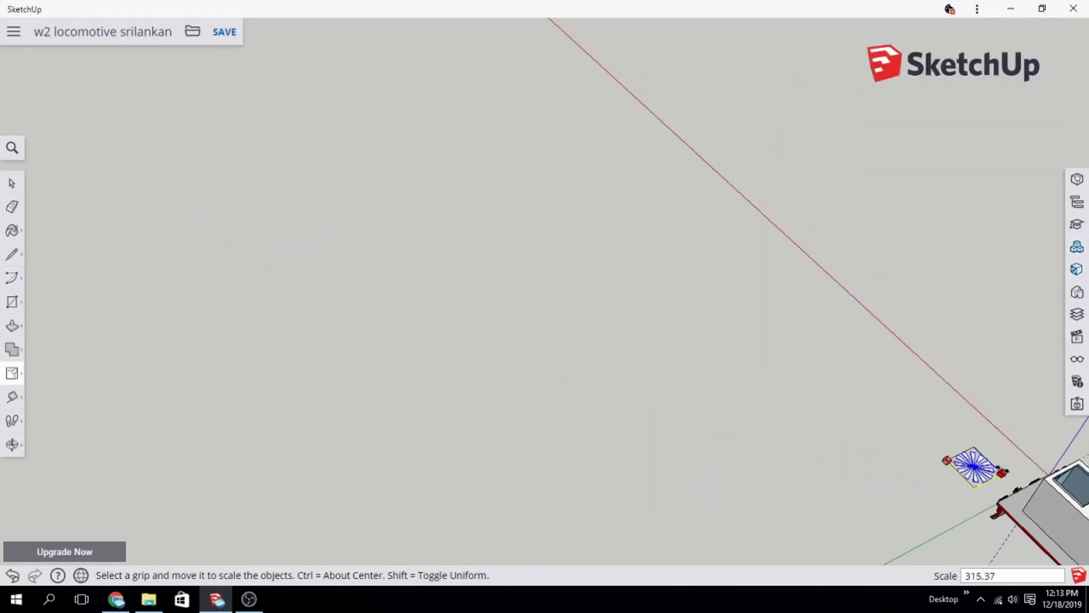
pyautogui.moveTo(1012, 451); pyautogui.dragTo(784, 292, button='middle')
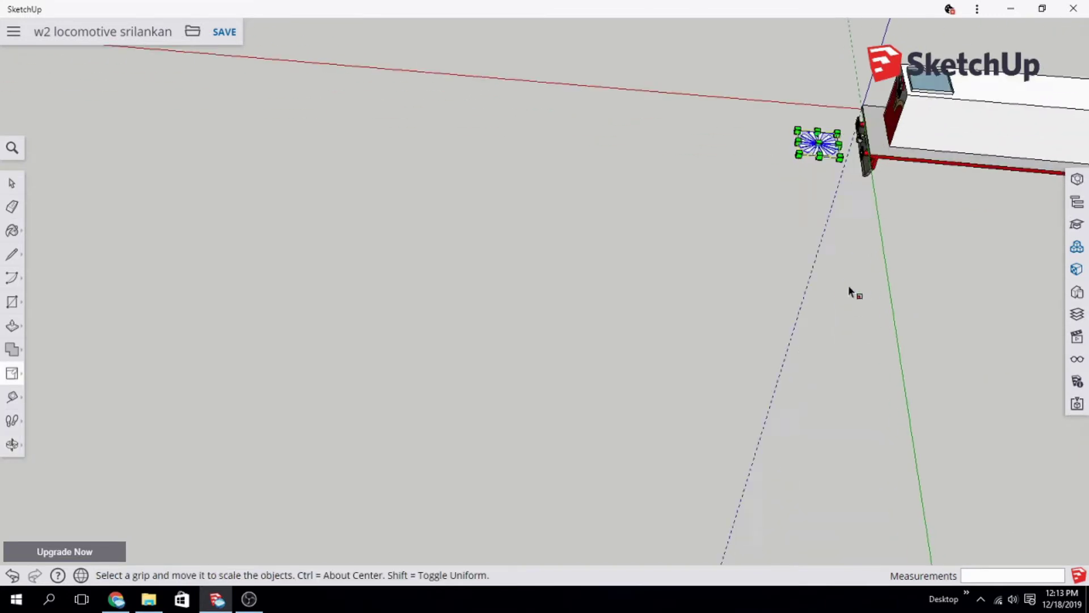
pyautogui.scroll(1, 920, 203)
# Step: Move the fan over the opening on the locomotive's hood roof
pyautogui.press('m')
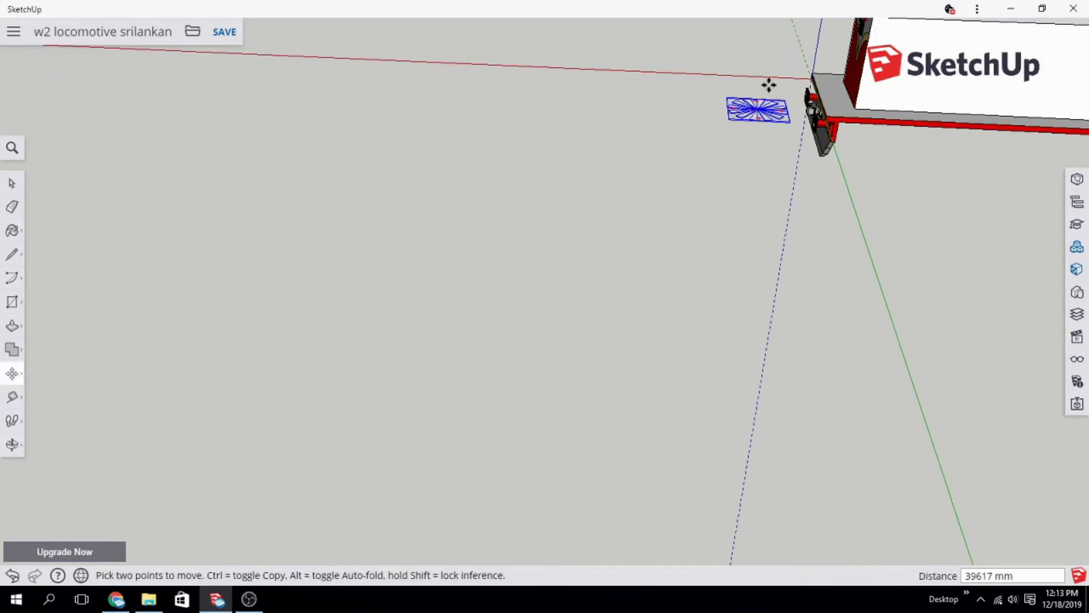
pyautogui.moveTo(919, 160)
pyautogui.mouseDown(button='middle')
pyautogui.moveTo(829, 491)
pyautogui.moveTo(982, 479)
pyautogui.moveTo(762, 213)
pyautogui.mouseUp(button='middle')
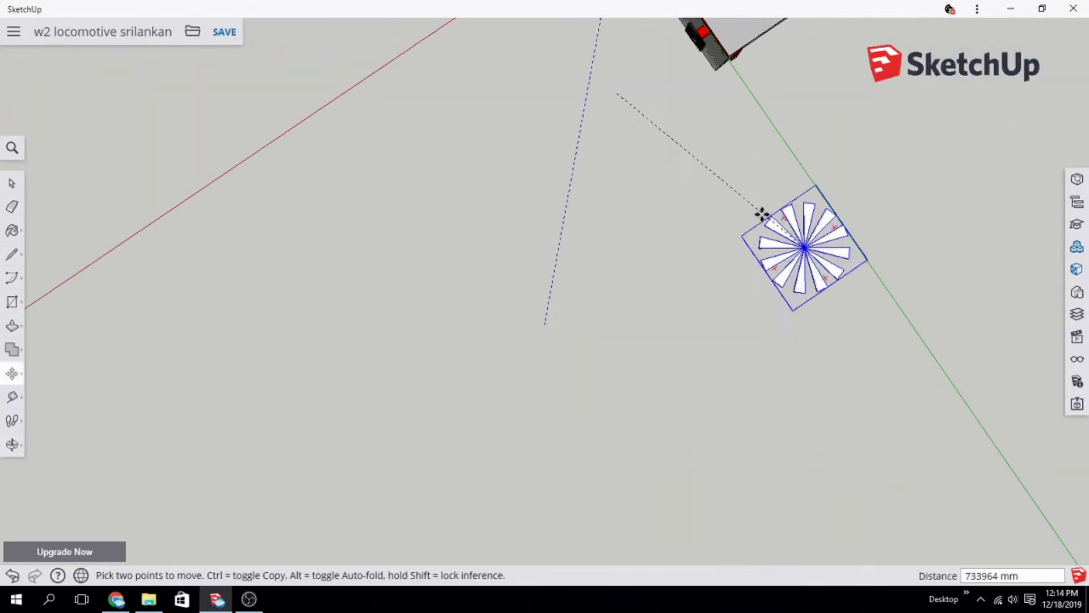
pyautogui.moveTo(712, 111)
pyautogui.mouseDown(button='middle')
pyautogui.moveTo(701, 52)
pyautogui.moveTo(573, 63)
pyautogui.mouseUp(button='middle')
pyautogui.scroll(2, 717, 187)
pyautogui.moveTo(717, 187); pyautogui.dragTo(670, 391, button='middle')
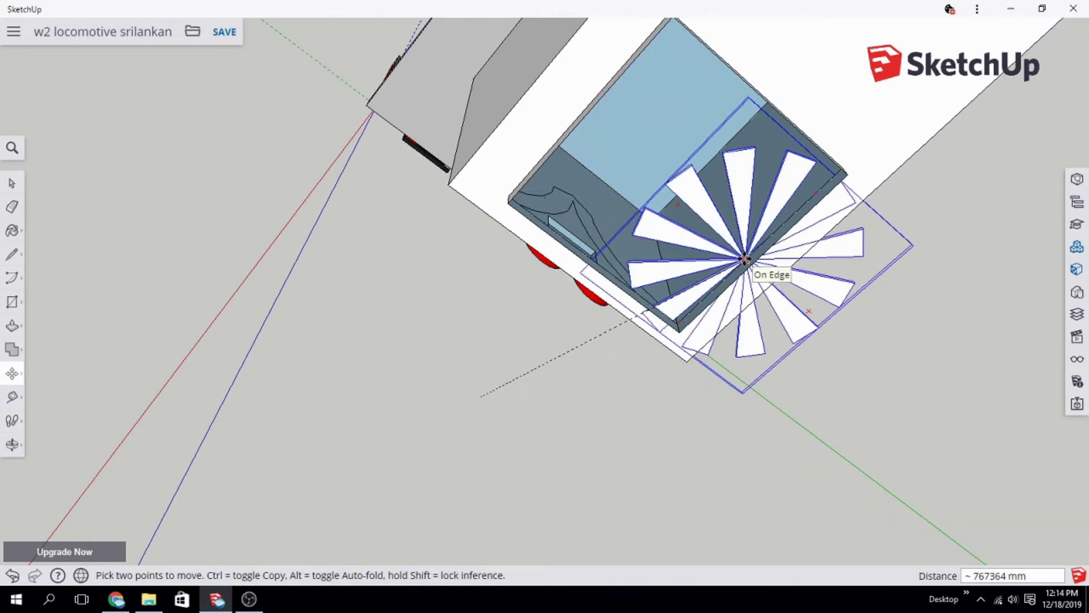
pyautogui.moveTo(744, 260)
pyautogui.mouseDown(button='middle')
pyautogui.moveTo(854, 229)
pyautogui.moveTo(243, 211)
pyautogui.mouseUp(button='middle')
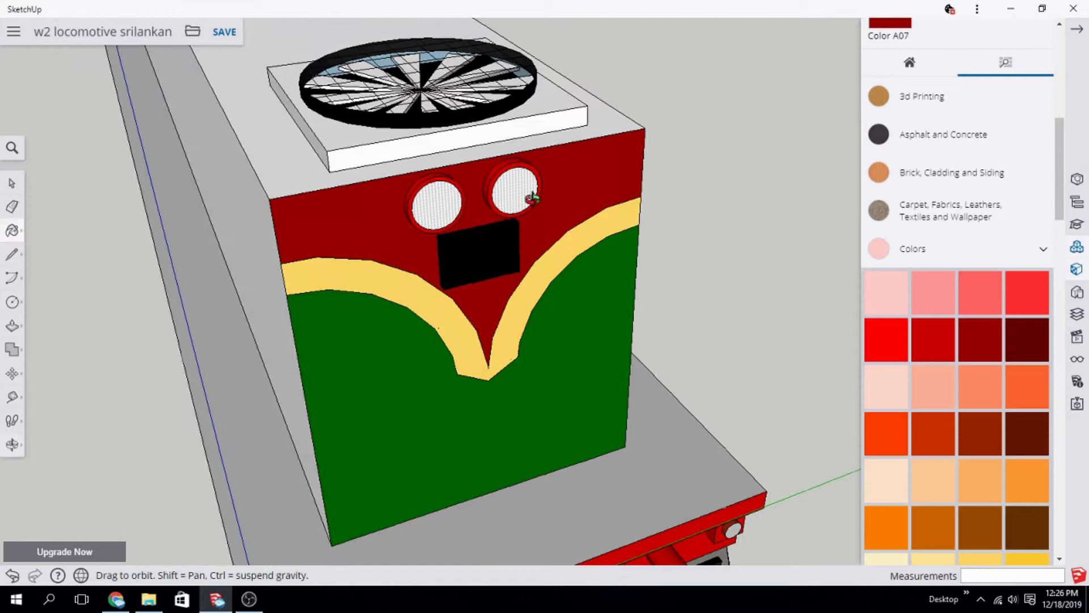
# Step: Repaint the cab front in a brighter green
pyautogui.moveTo(554, 226); pyautogui.dragTo(555, 185, button='middle')
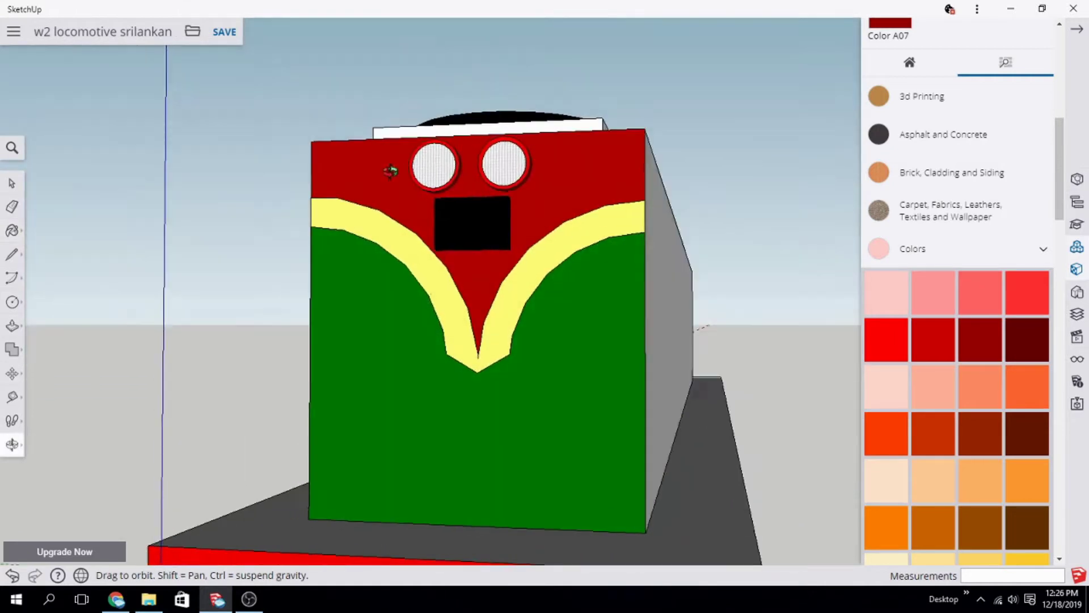
pyautogui.scroll(-1, 761, 289)
pyautogui.scroll(-8, 959, 397)
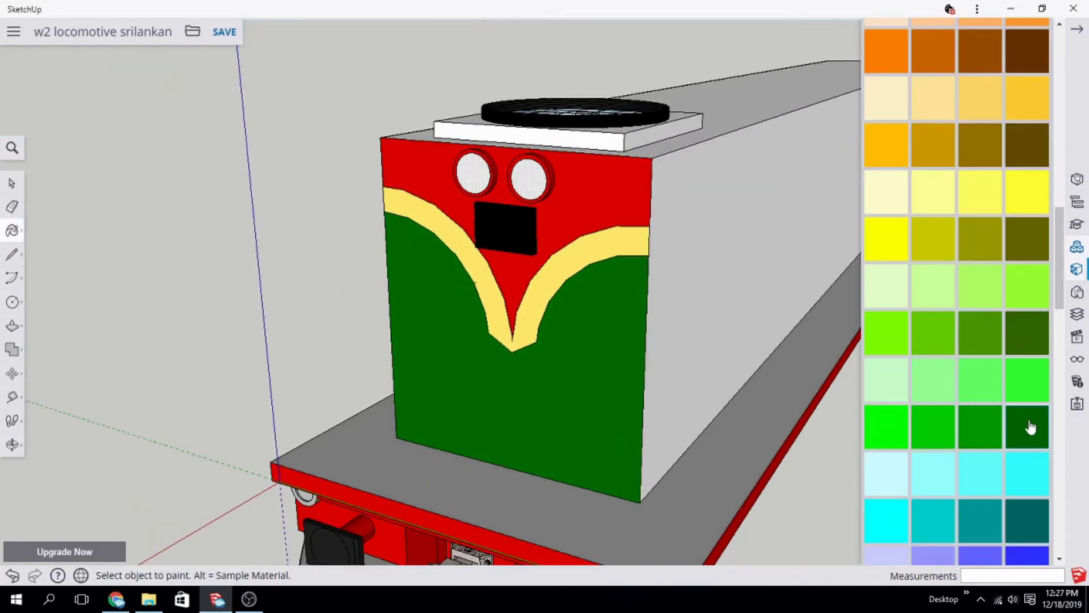
pyautogui.click(984, 436)
pyautogui.click(603, 338)
# Step: Compare the model with the W2 reference photos in Chrome, then return to SketchUp
pyautogui.click(1077, 30)
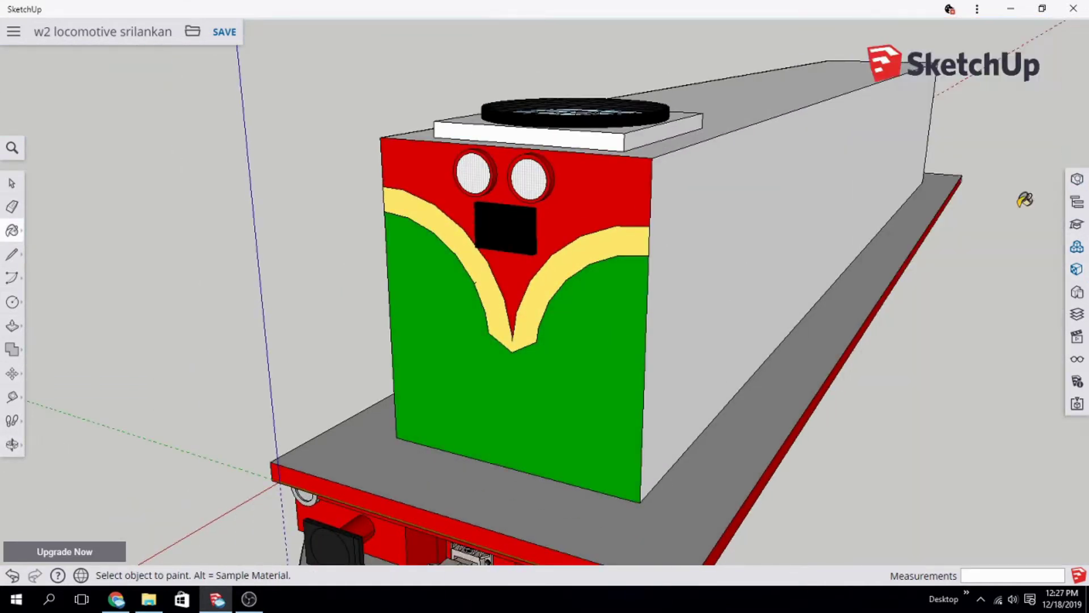
pyautogui.moveTo(1021, 195)
pyautogui.mouseDown(button='middle')
pyautogui.moveTo(863, 394)
pyautogui.moveTo(611, 452)
pyautogui.moveTo(100, 609)
pyautogui.mouseUp(button='middle')
pyautogui.click(116, 599)
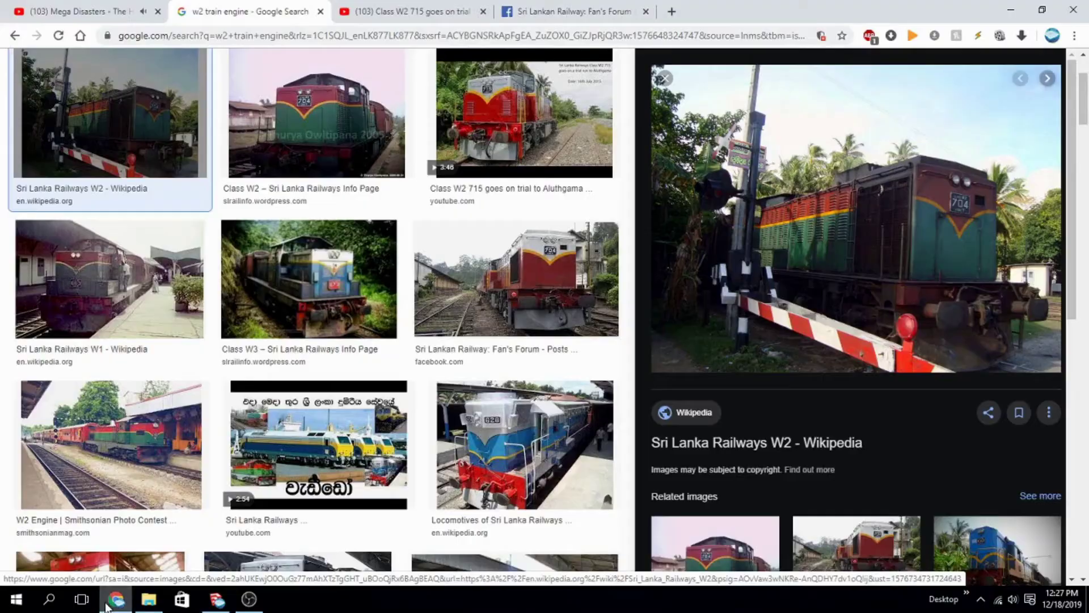
pyautogui.click(221, 600)
# Step: Bring up the colour swatches and orbit in close to the roof fan
pyautogui.click(1077, 266)
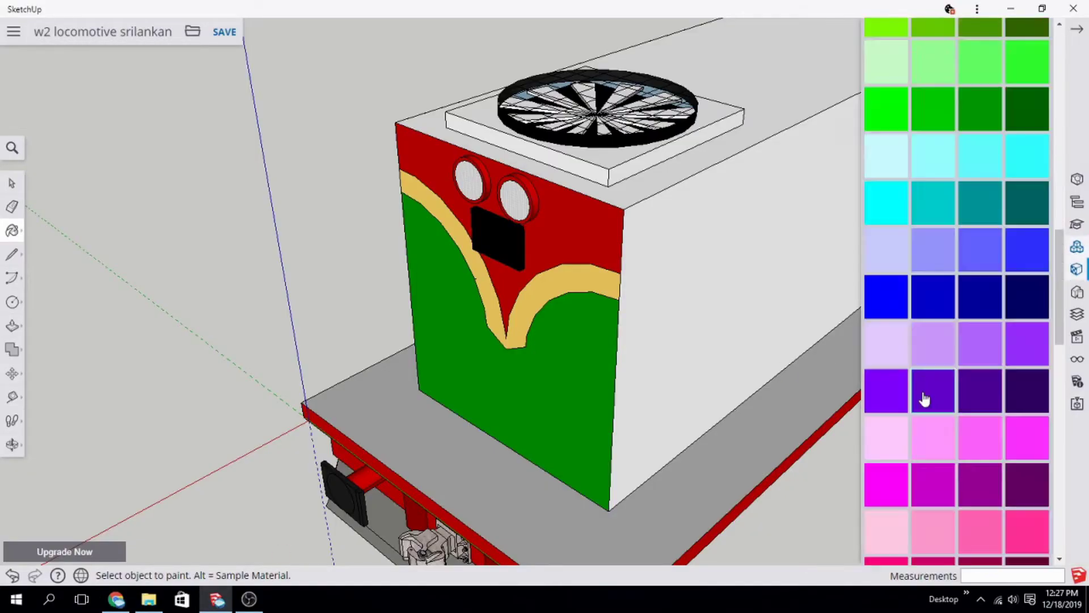
pyautogui.scroll(-5, 959, 284)
pyautogui.scroll(-2, 958, 284)
pyautogui.moveTo(467, 169); pyautogui.dragTo(397, 295, button='middle')
pyautogui.scroll(5, 469, 175)
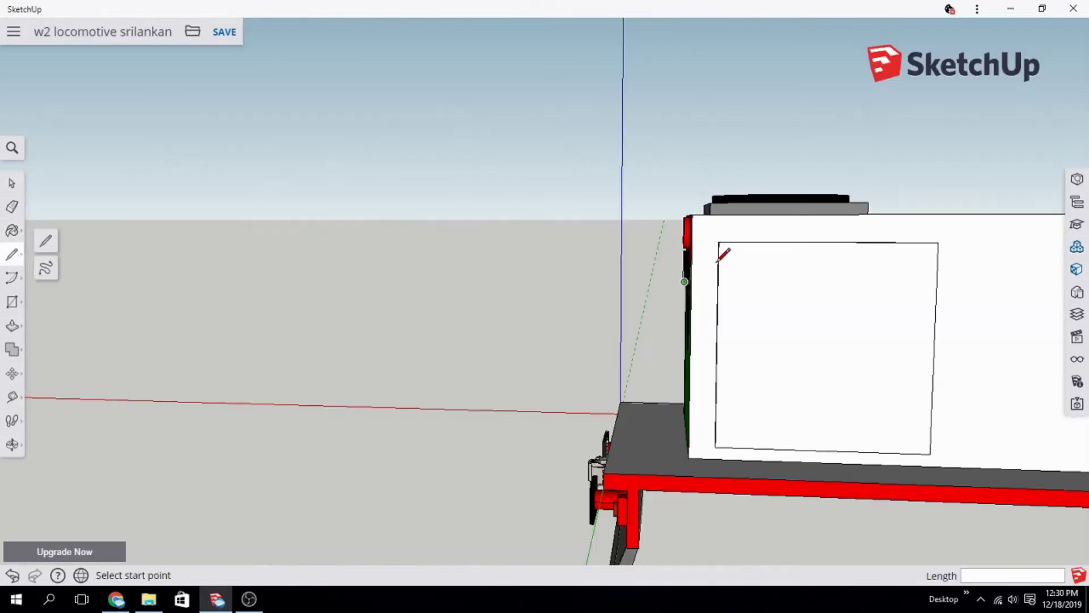
# Step: Draw the first vertical rectangle strips from the panel's top edge to its bottom edge
pyautogui.click(718, 255)
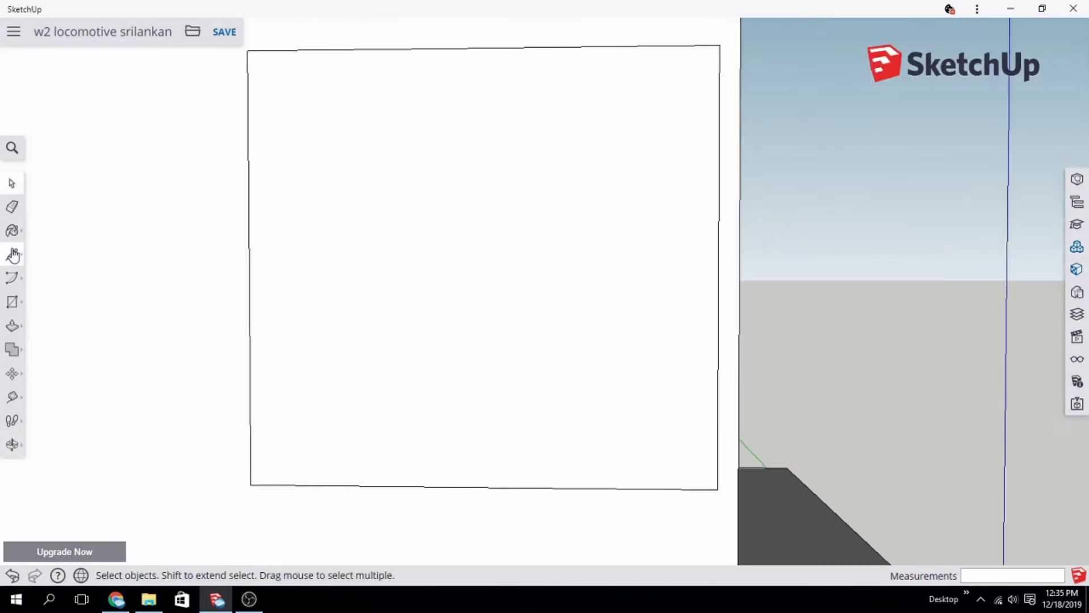
pyautogui.click(64, 275)
pyautogui.click(264, 50)
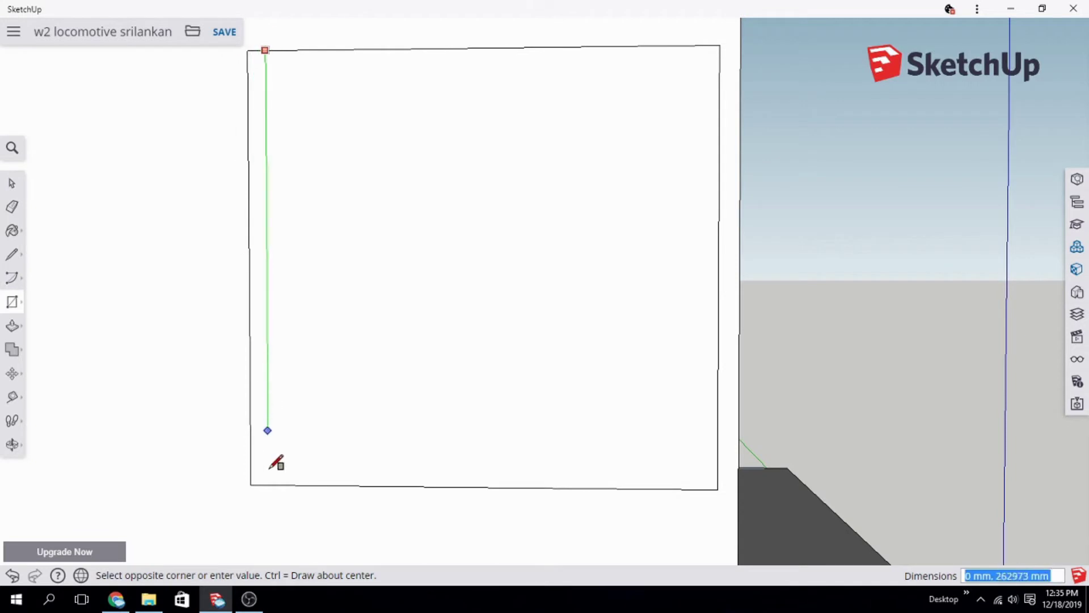
pyautogui.click(692, 489)
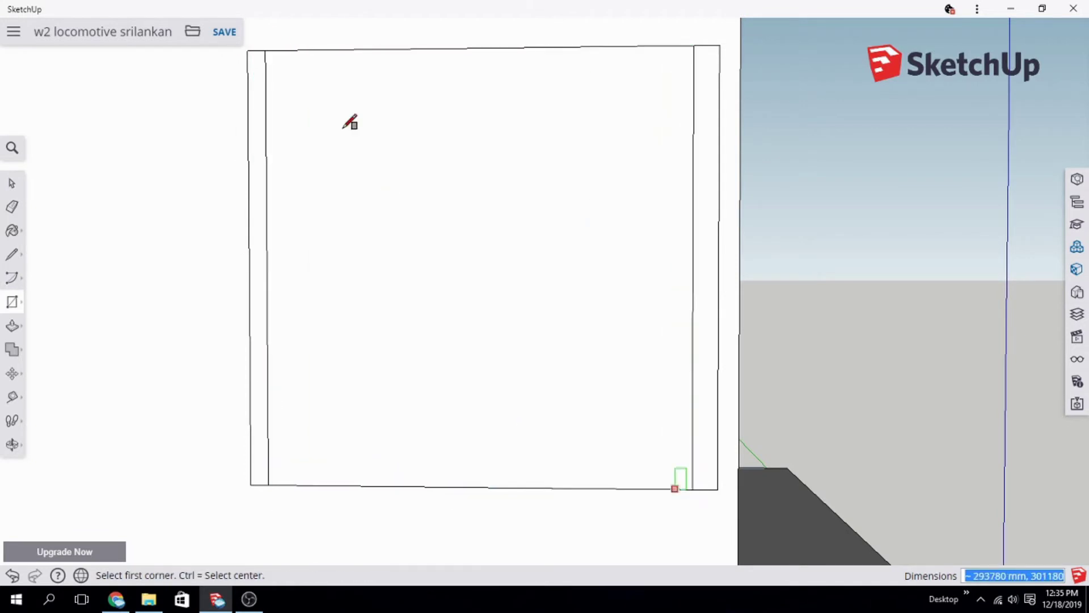
pyautogui.click(281, 50)
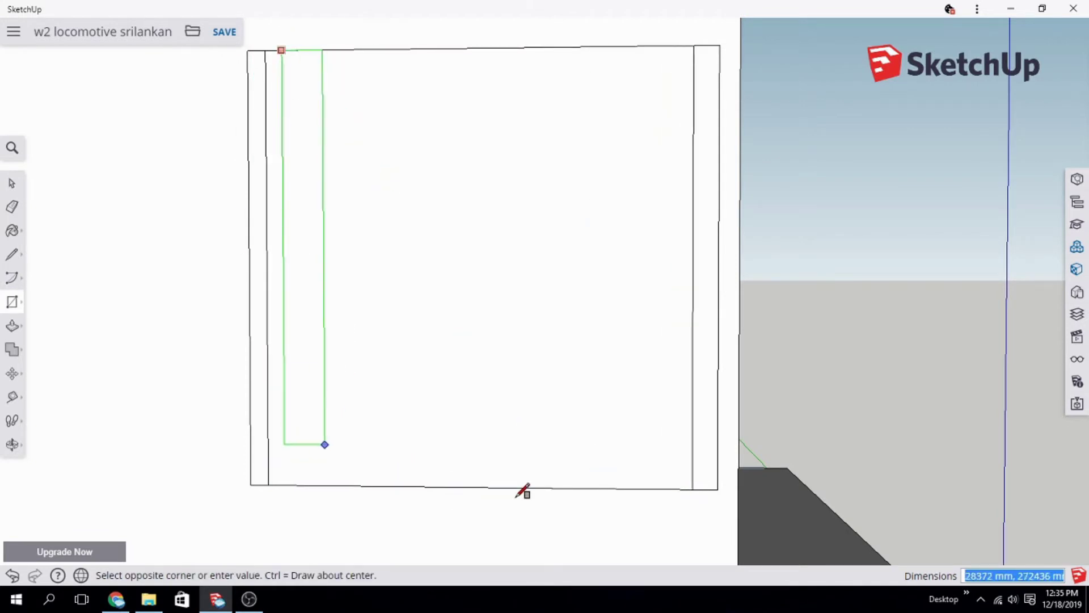
pyautogui.click(673, 487)
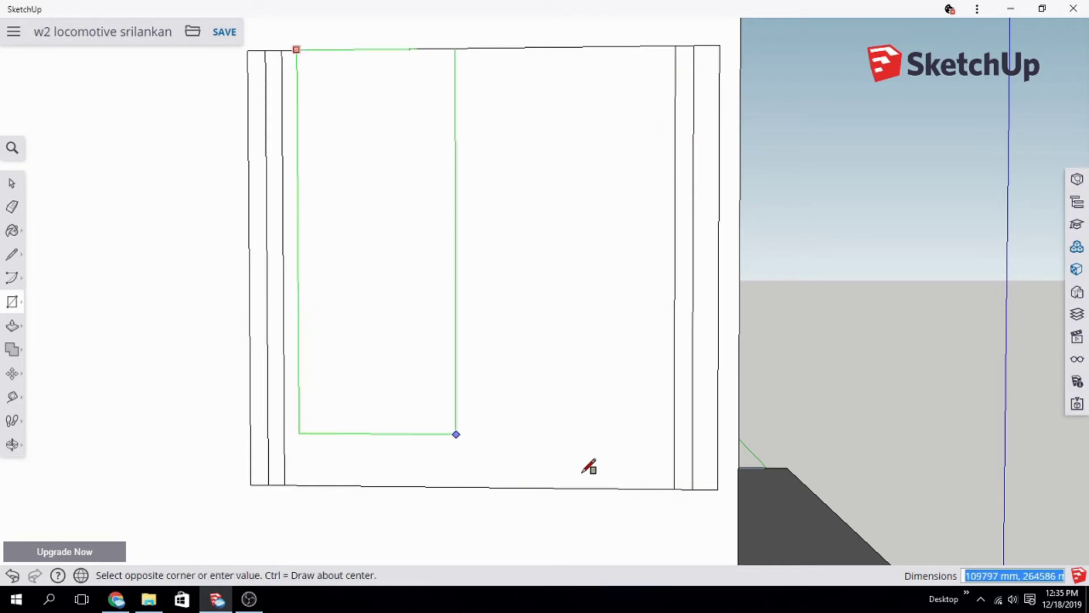
pyautogui.click(655, 488)
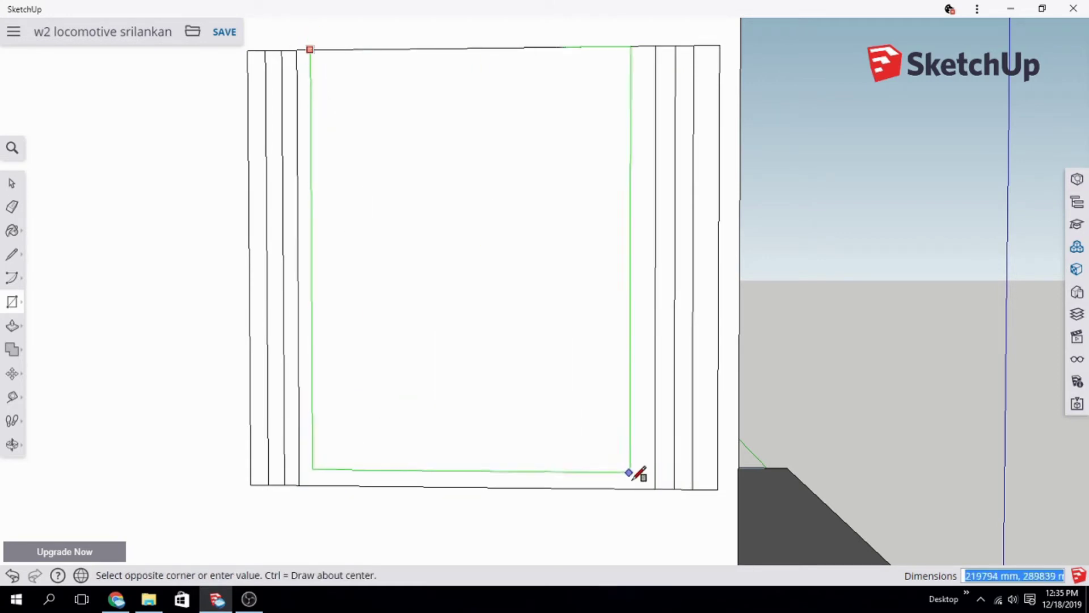
pyautogui.click(633, 484)
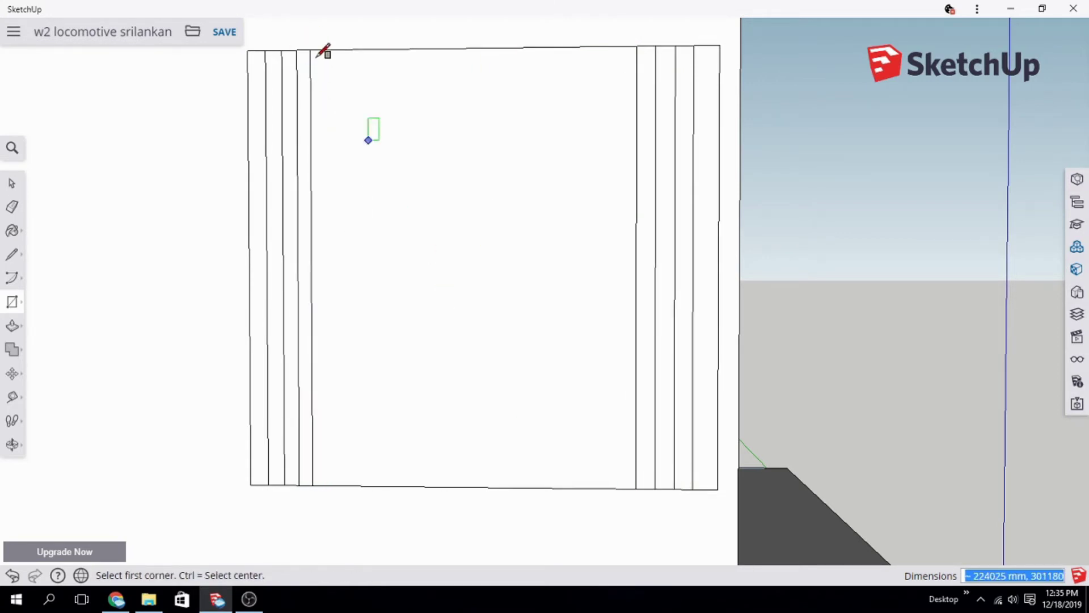
pyautogui.click(327, 49)
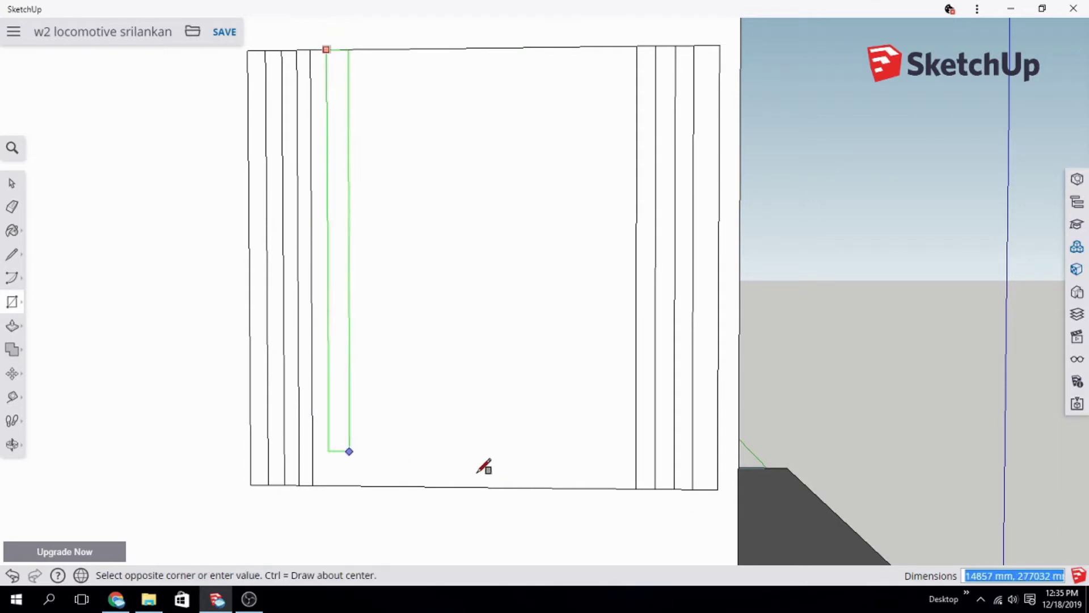
pyautogui.click(618, 486)
pyautogui.click(341, 50)
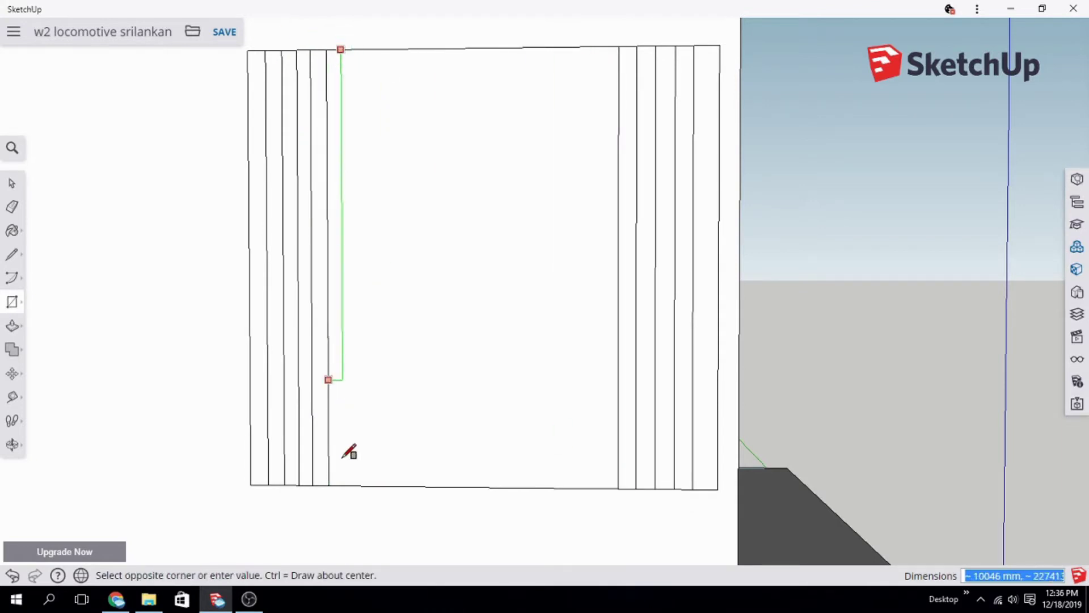
pyautogui.click(603, 486)
# Step: Continue the rectangle strips toward the panel centre, ending with the innermost strip
pyautogui.click(354, 49)
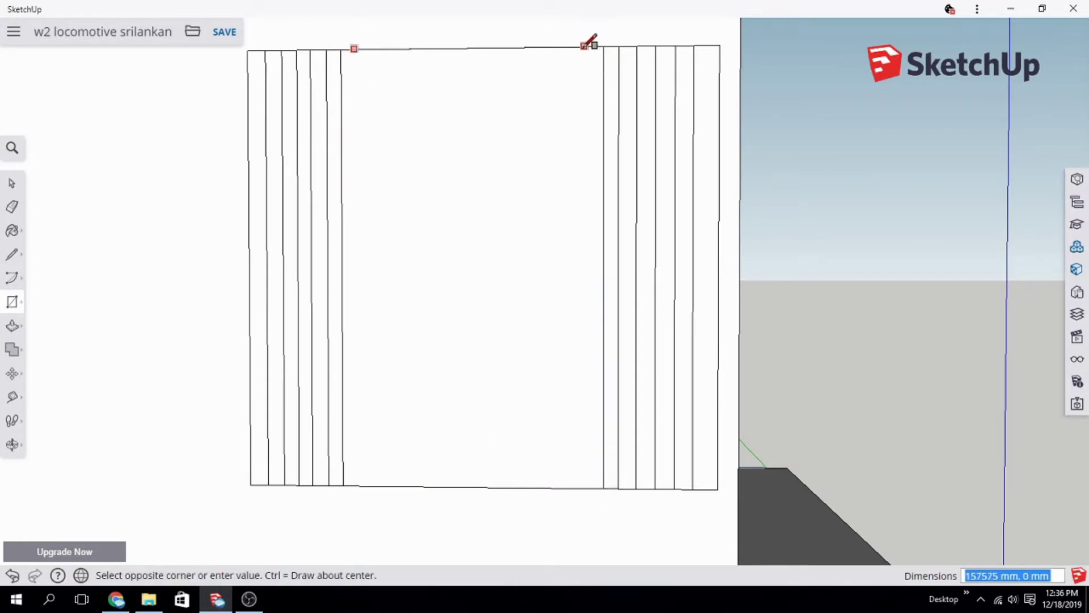
pyautogui.click(588, 486)
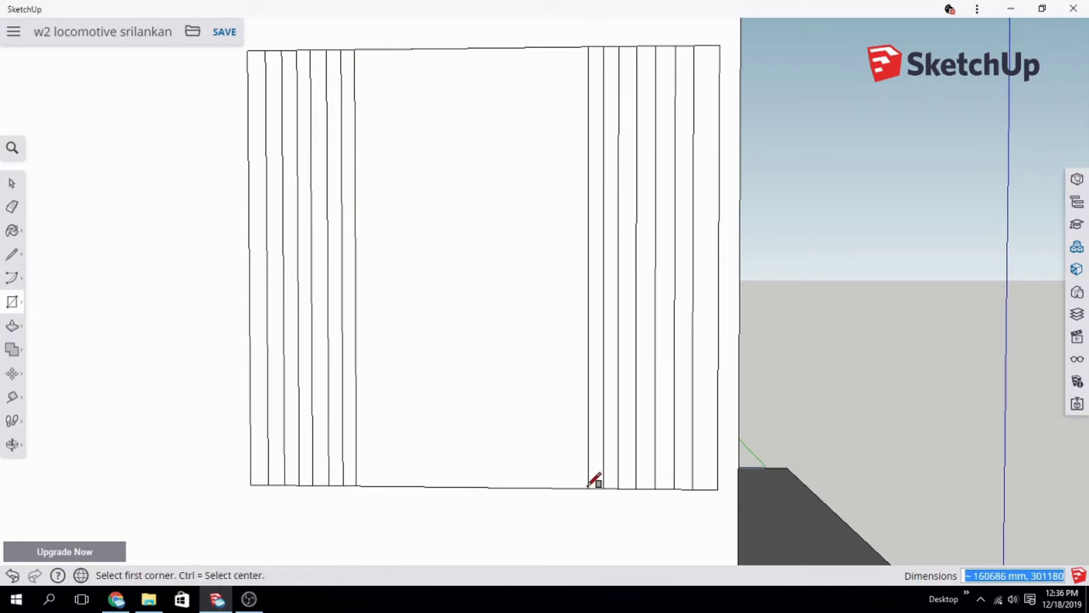
pyautogui.click(369, 48)
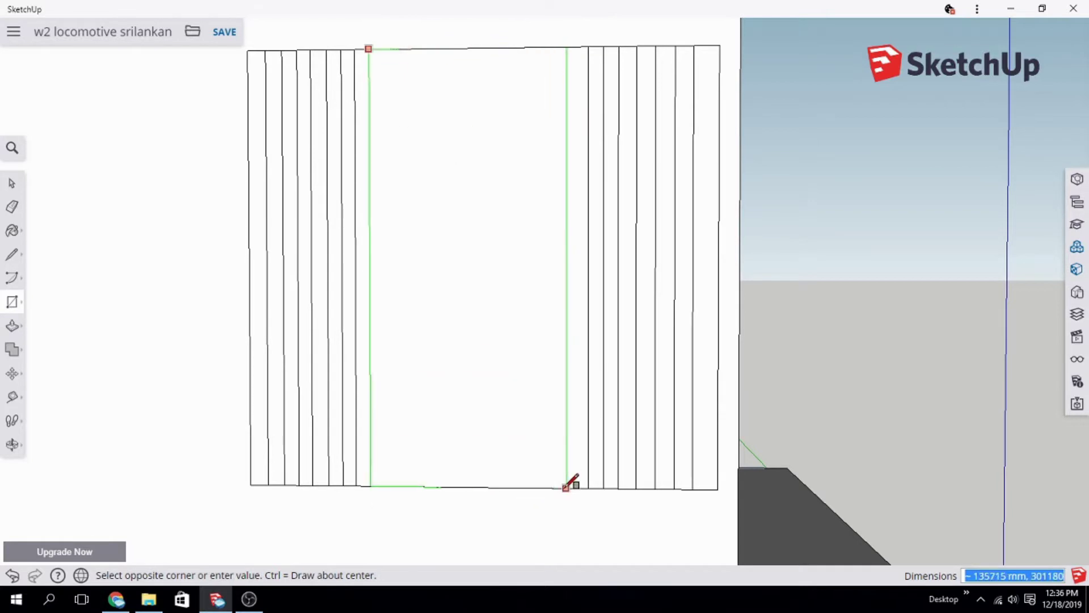
pyautogui.click(572, 488)
pyautogui.click(386, 49)
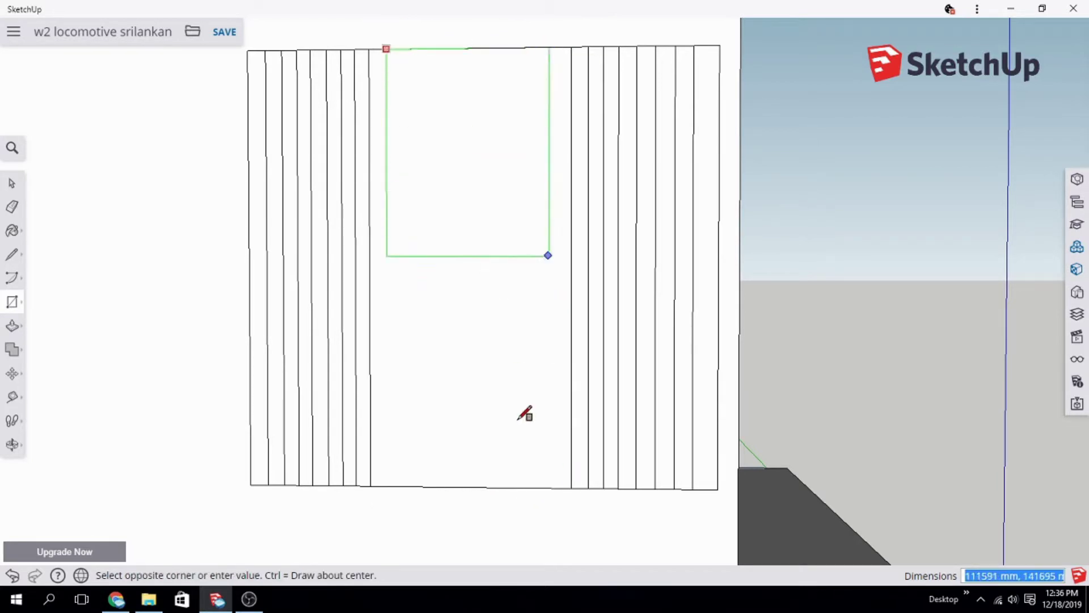
pyautogui.click(556, 488)
pyautogui.click(405, 49)
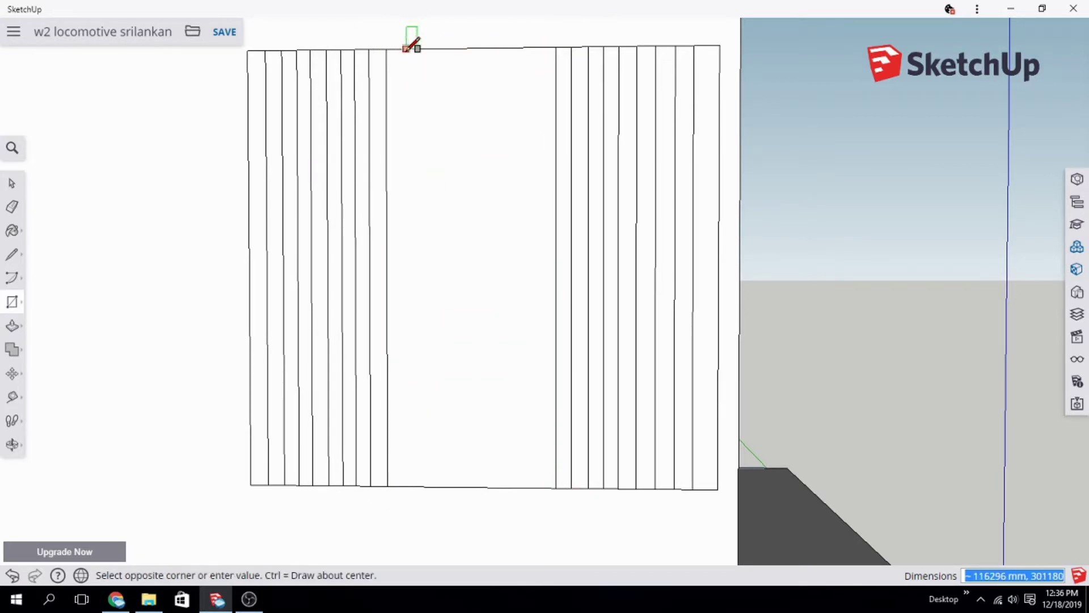
pyautogui.click(539, 487)
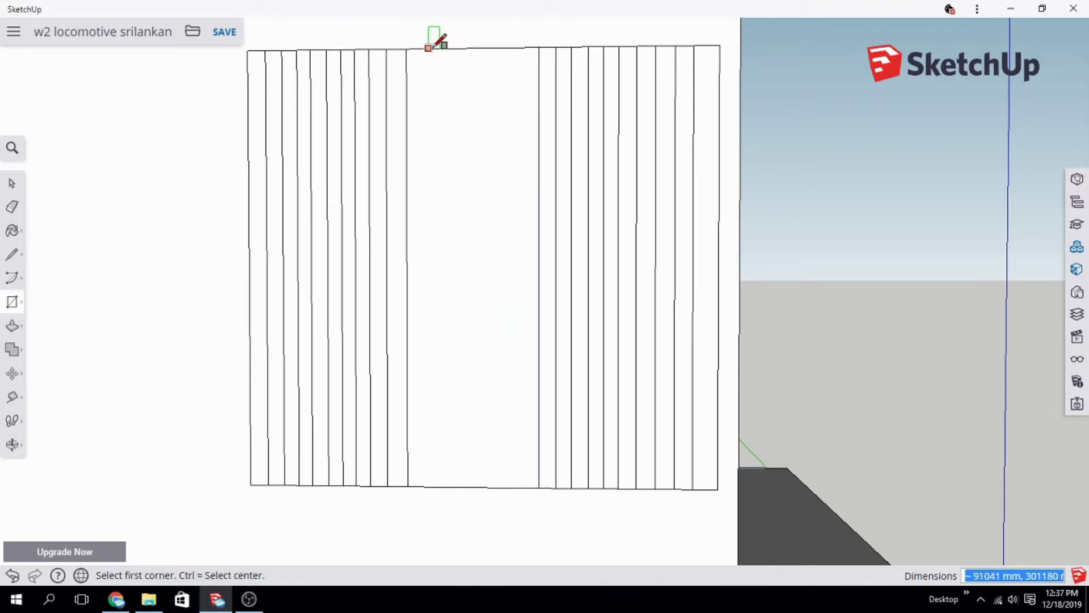
pyautogui.click(429, 48)
pyautogui.click(521, 487)
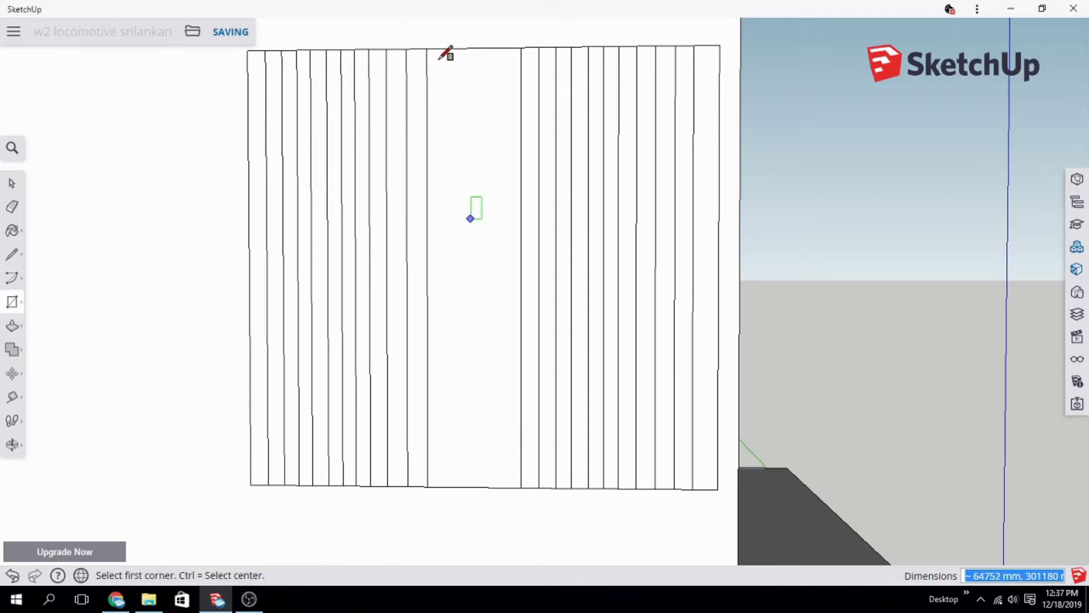
pyautogui.click(443, 48)
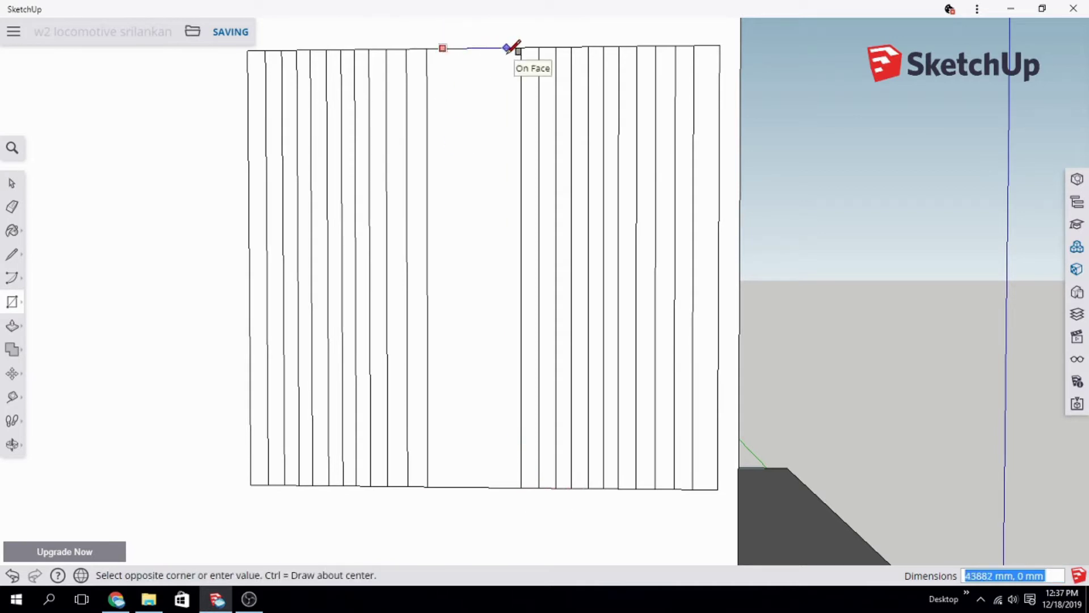
pyautogui.click(503, 486)
# Step: Add vertical divider lines from top to bottom edge in the central gap
pyautogui.press('l')
pyautogui.click(464, 48)
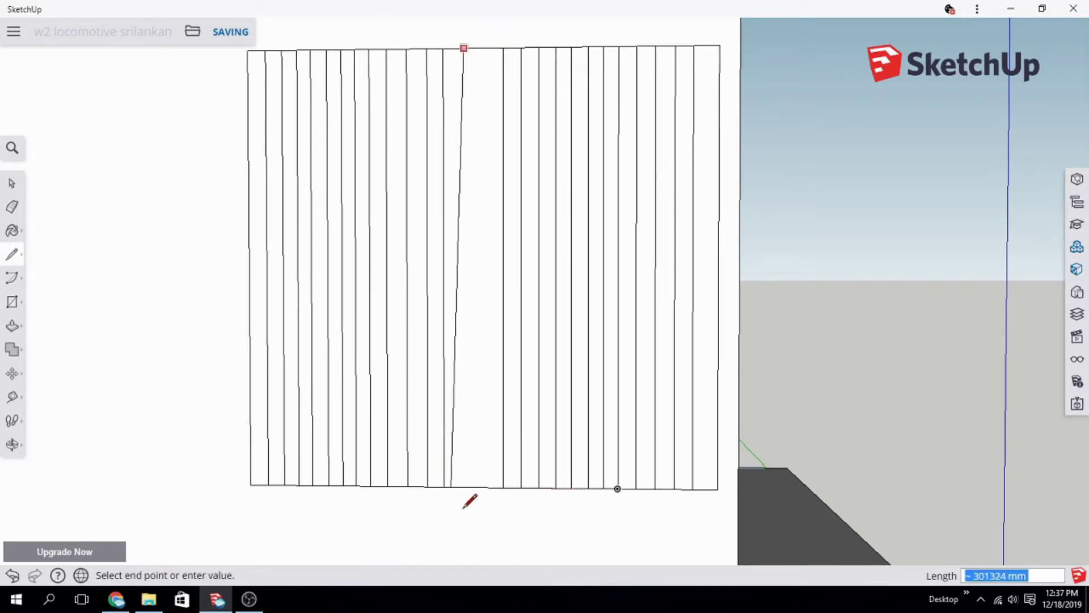
pyautogui.click(464, 486)
pyautogui.click(483, 48)
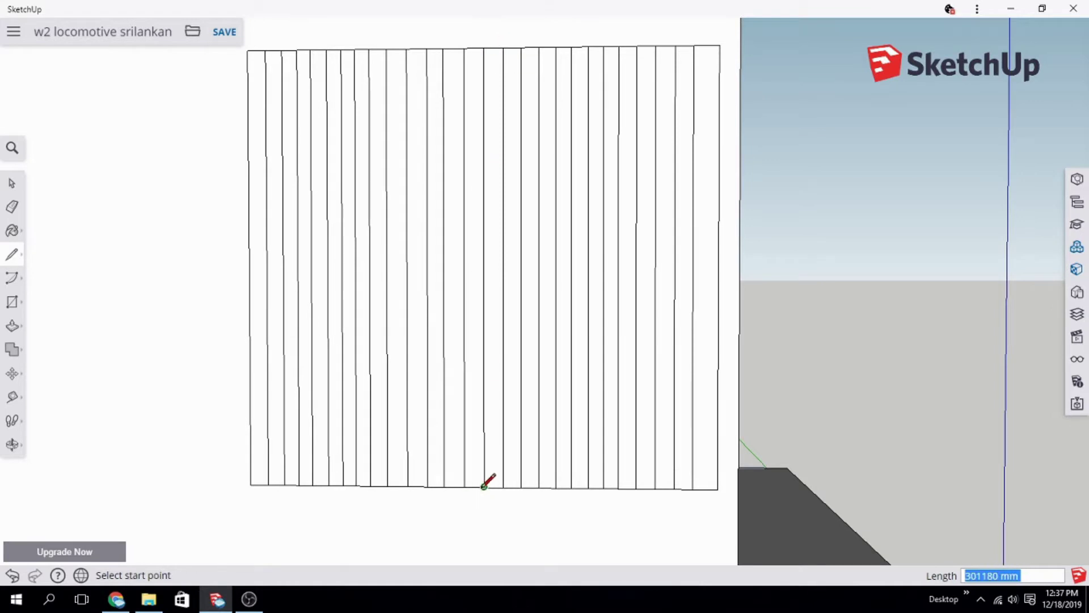
pyautogui.click(1077, 269)
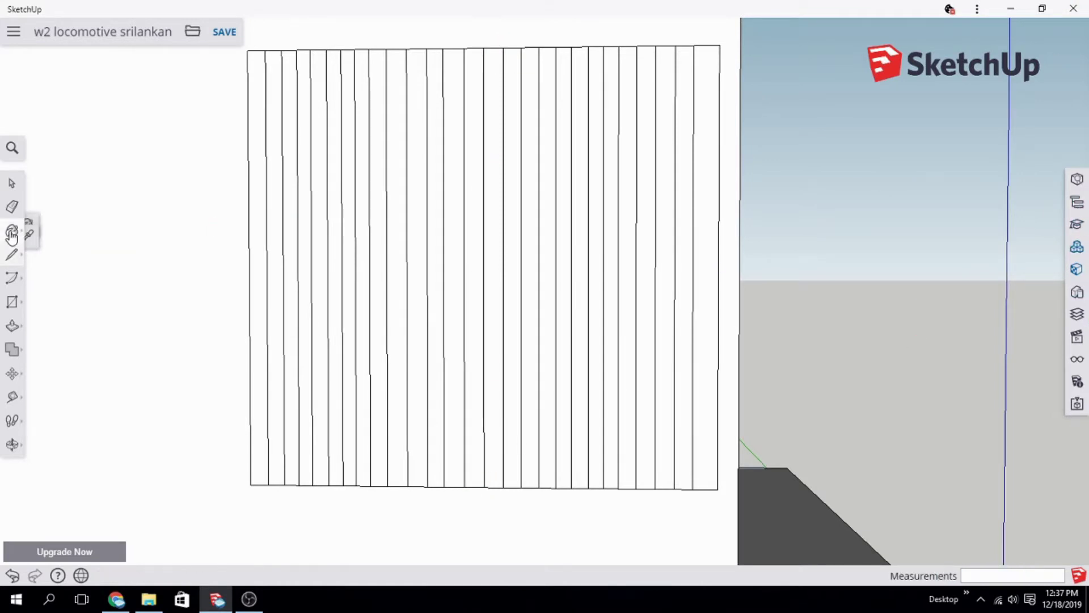
# Step: Paint the grille strips black
pyautogui.scroll(-3, 959, 227)
pyautogui.click(886, 357)
pyautogui.click(706, 326)
pyautogui.click(684, 326)
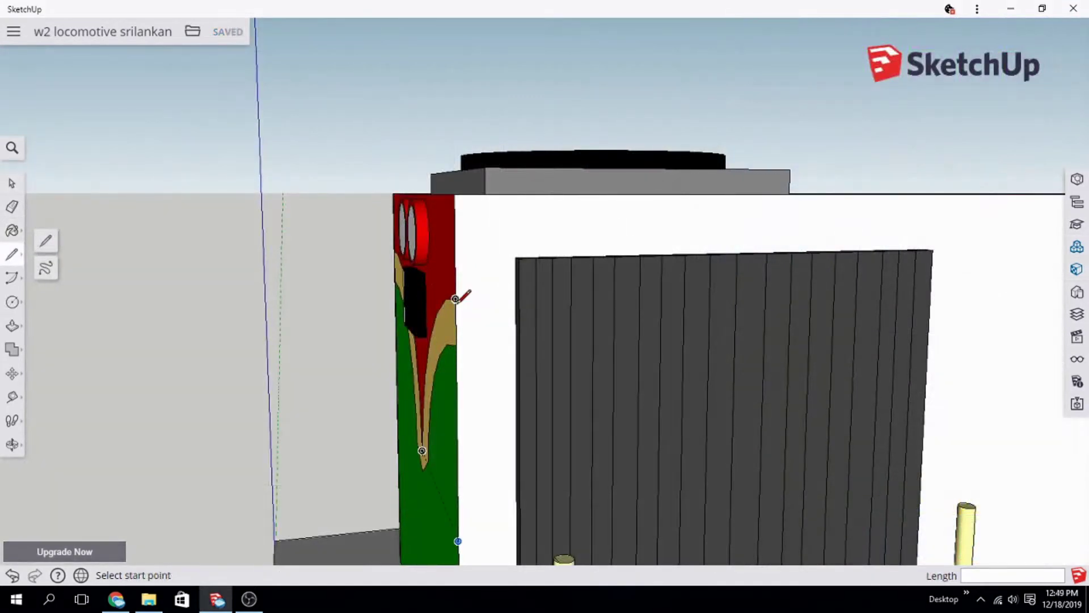
# Step: Draw edges on the red front face to close a face beside the grille
pyautogui.click(456, 299)
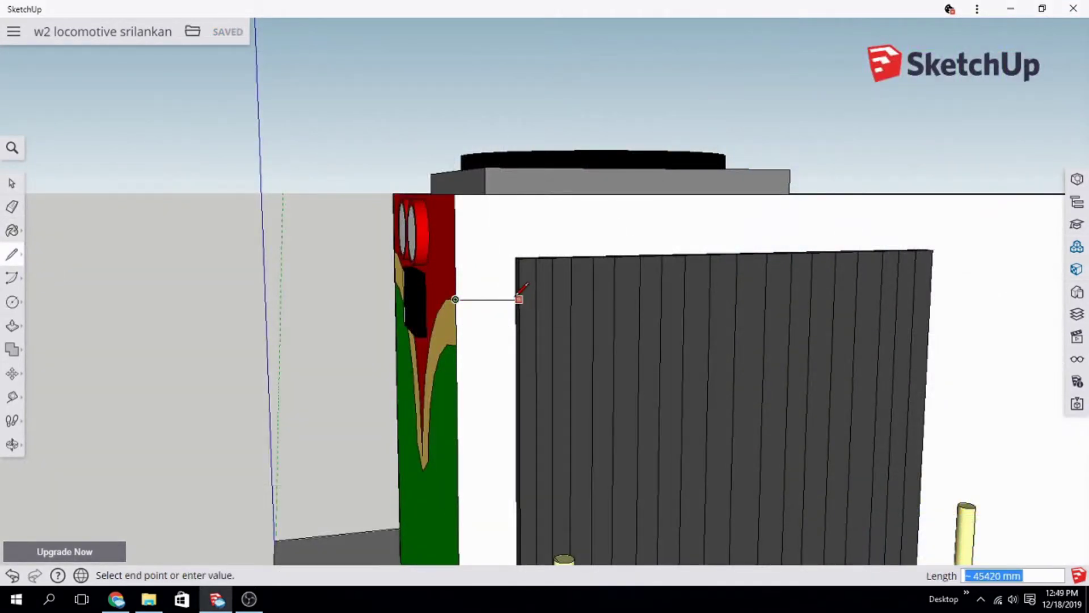
pyautogui.click(456, 345)
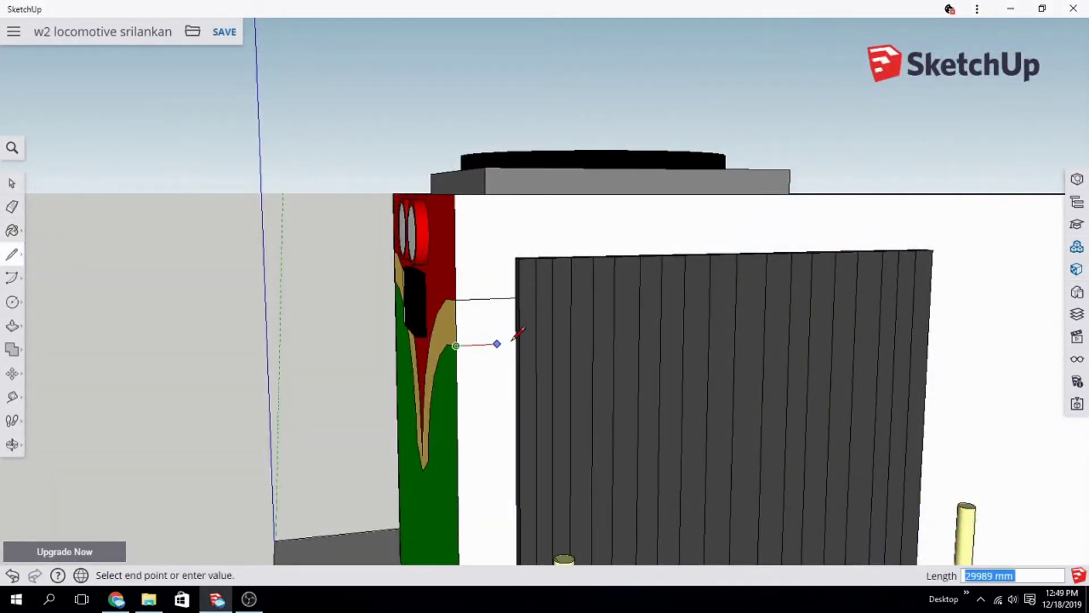
pyautogui.scroll(-3, 859, 328)
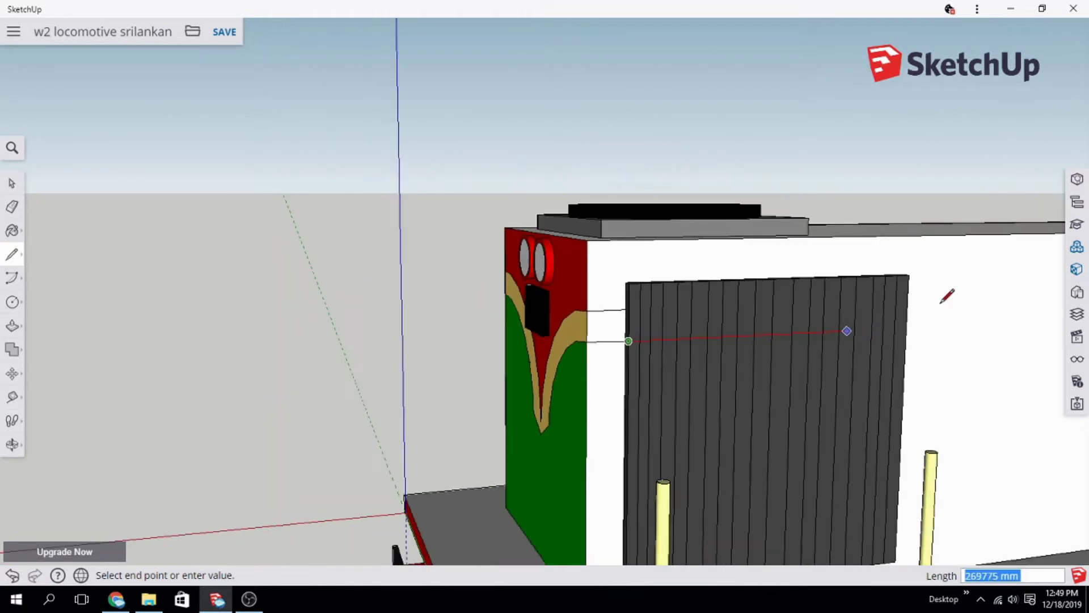
pyautogui.moveTo(949, 292)
pyautogui.mouseDown(button='middle')
pyautogui.moveTo(805, 271)
pyautogui.moveTo(516, 321)
pyautogui.moveTo(570, 326)
pyautogui.mouseUp(button='middle')
pyautogui.press('Escape')
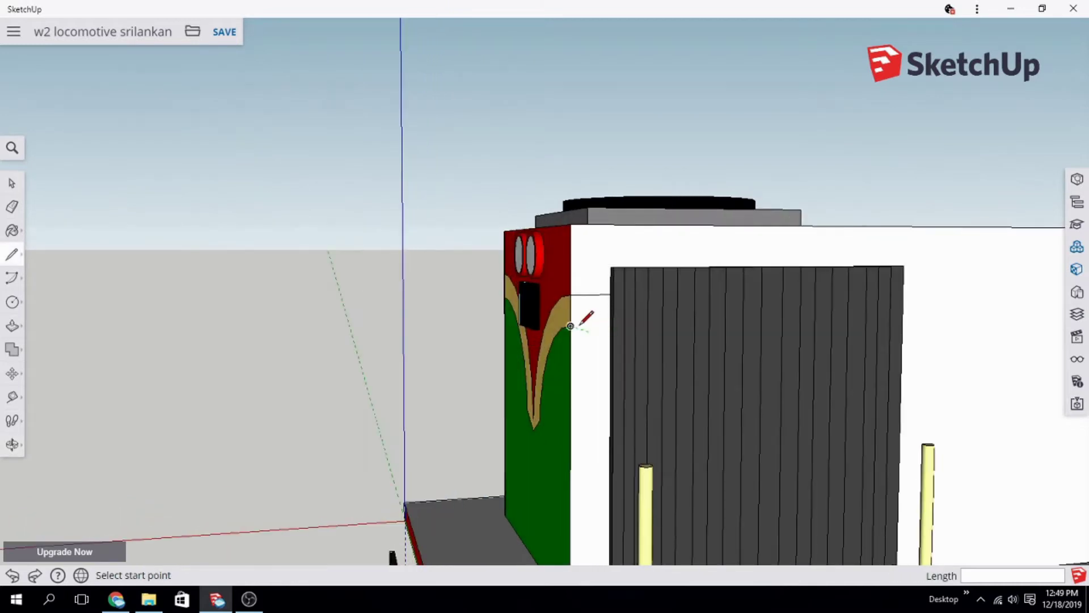
pyautogui.click(608, 323)
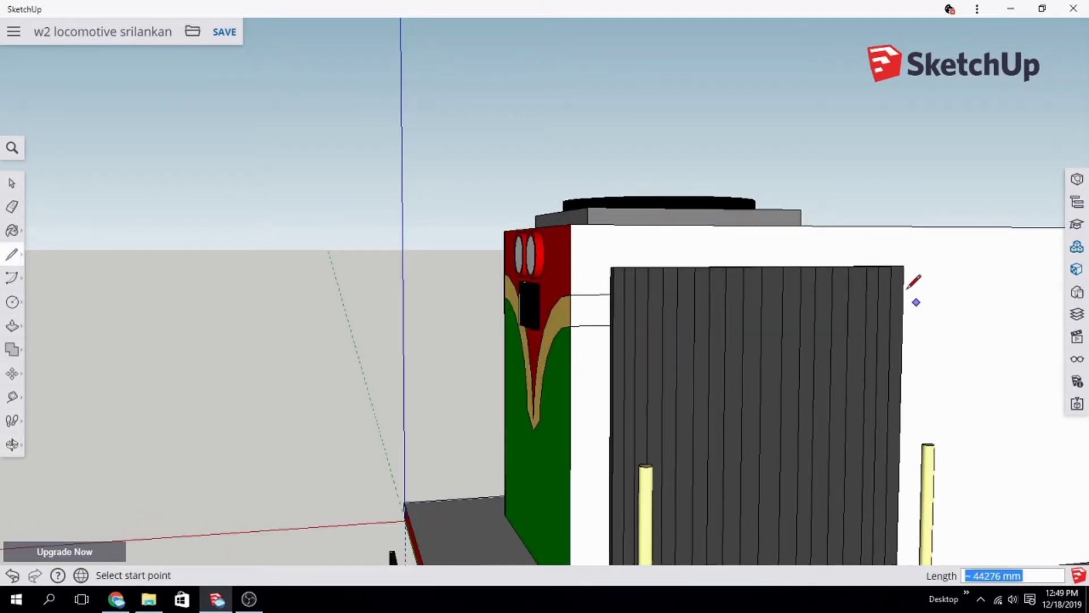
pyautogui.scroll(-2, 942, 313)
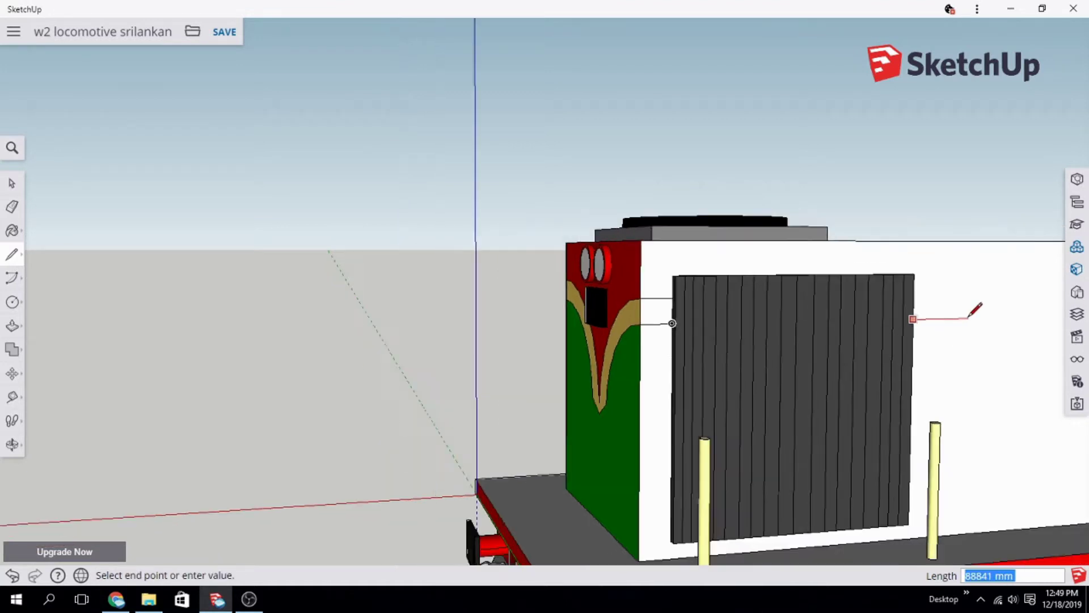
pyautogui.moveTo(974, 311); pyautogui.dragTo(757, 334, button='middle')
# Step: Start a new edge at the grille's side of the white body
pyautogui.click(876, 372)
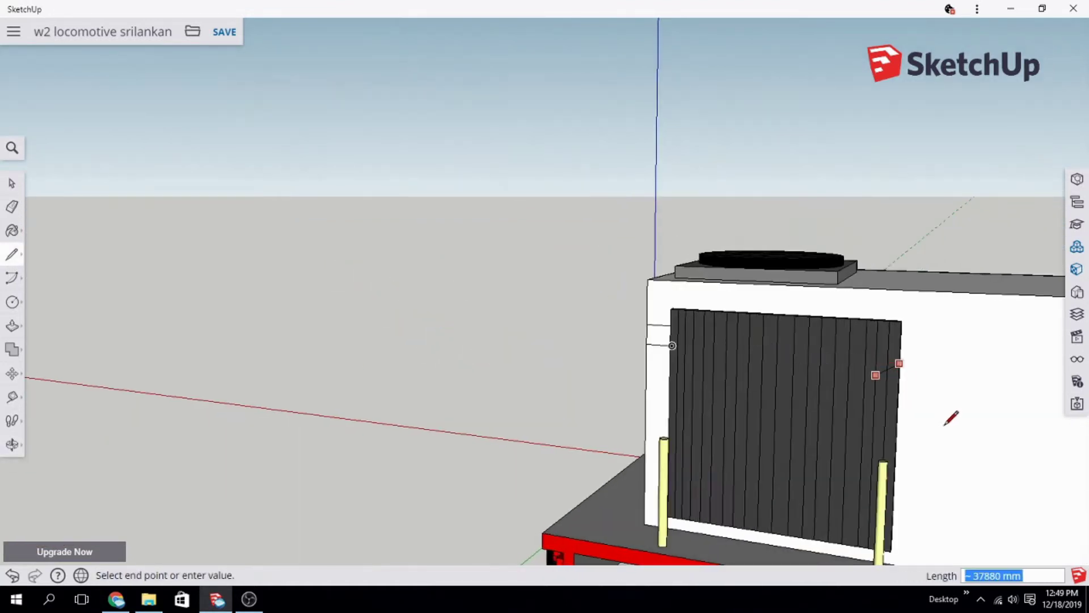
pyautogui.scroll(-3, 964, 417)
pyautogui.scroll(-2, 987, 421)
pyautogui.scroll(-2, 1021, 443)
pyautogui.scroll(1, 1067, 473)
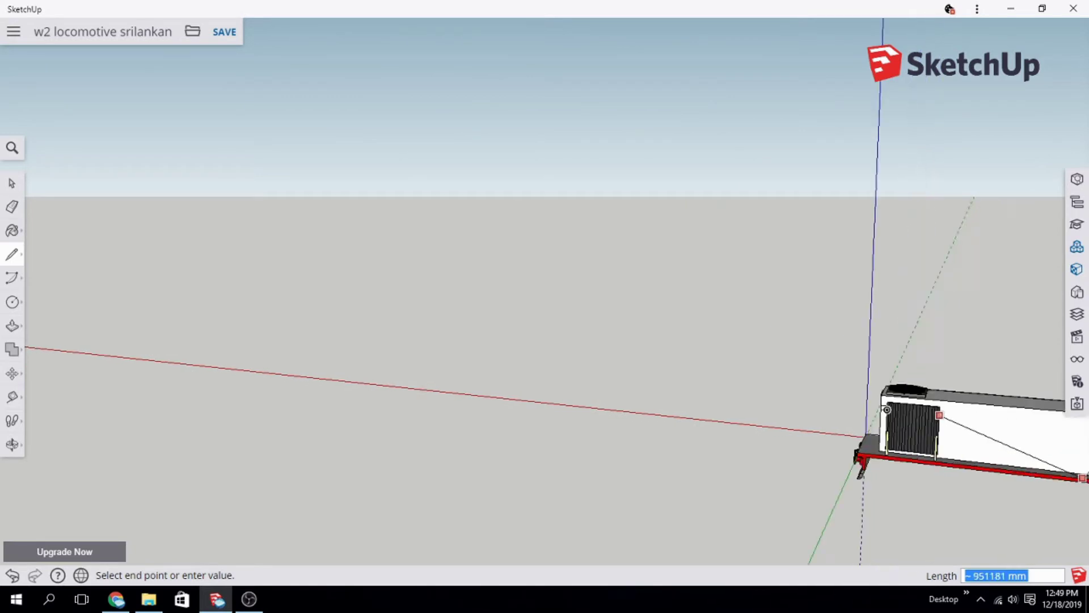
pyautogui.scroll(2, 1066, 473)
pyautogui.scroll(2, 1072, 471)
pyautogui.scroll(-2, 1086, 462)
pyautogui.scroll(-2, 1081, 459)
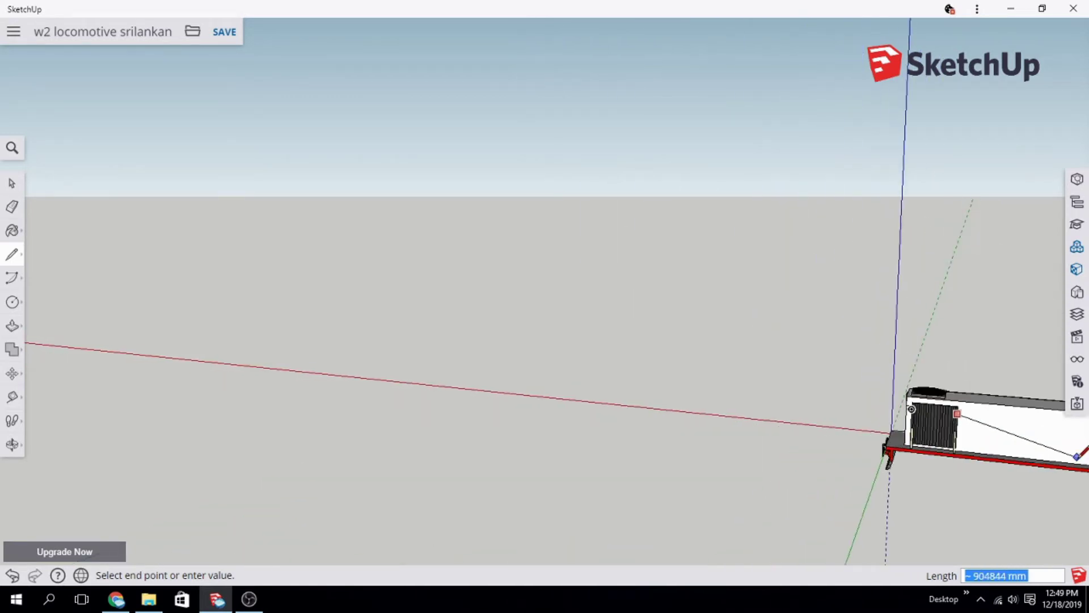
pyautogui.scroll(-2, 1078, 442)
# Step: Switch to the Iso standard view and end the edge at the body's rear corner
pyautogui.click(1077, 336)
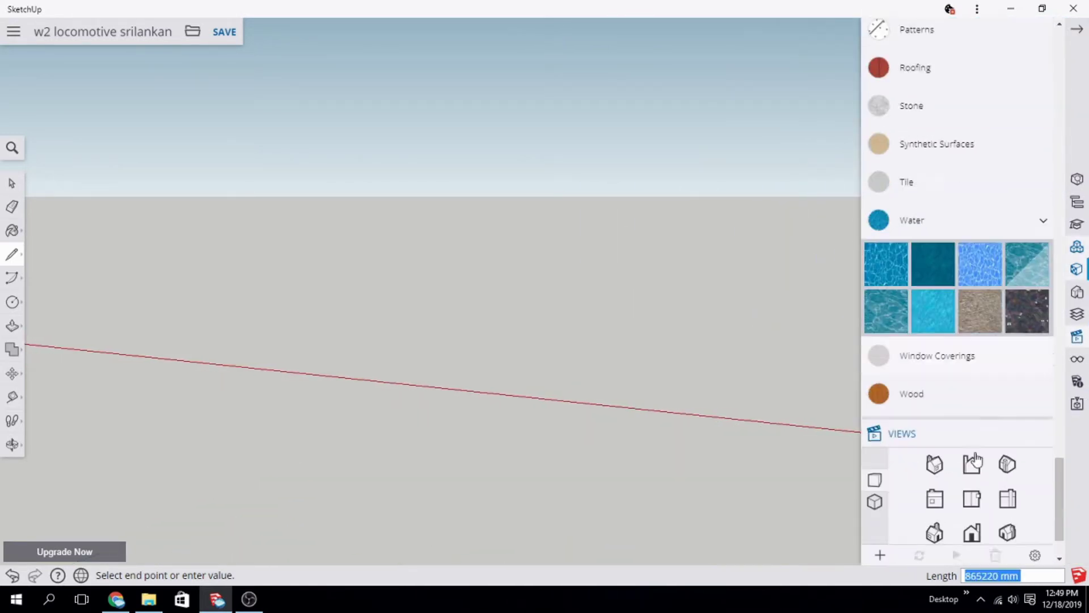
pyautogui.click(1007, 451)
pyautogui.click(1012, 415)
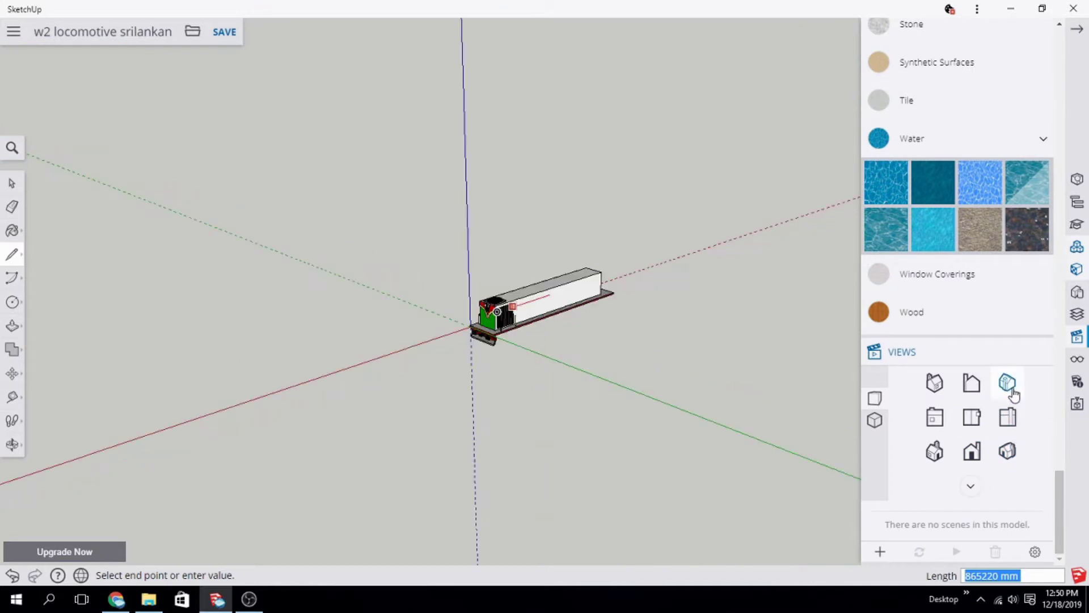
pyautogui.click(1007, 382)
pyautogui.click(1077, 28)
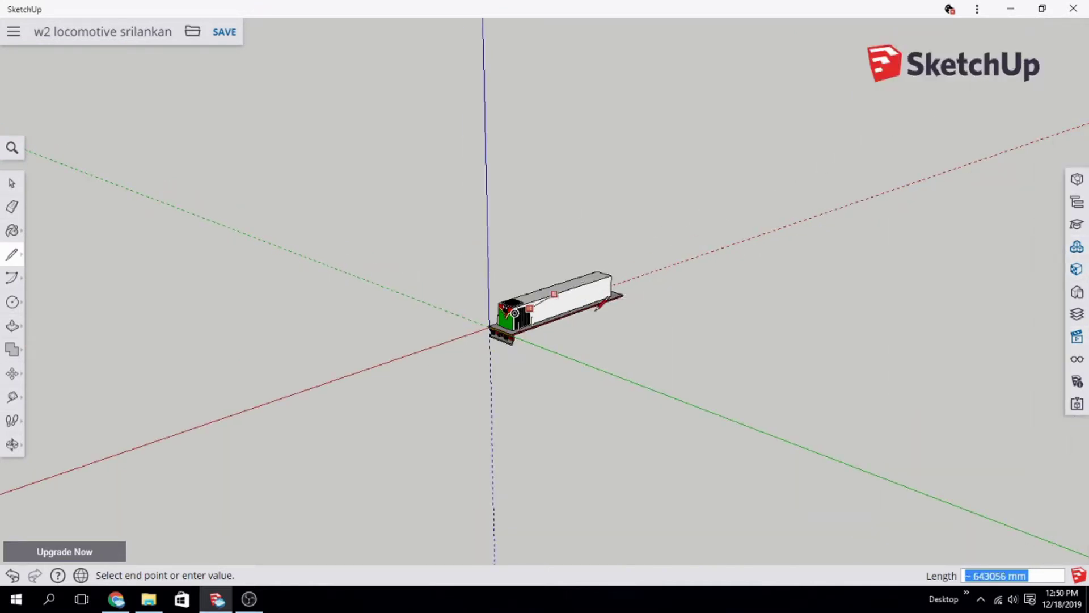
pyautogui.click(612, 281)
# Step: Stop drawing edges and orbit to view both striped cab ends
pyautogui.scroll(2, 652, 253)
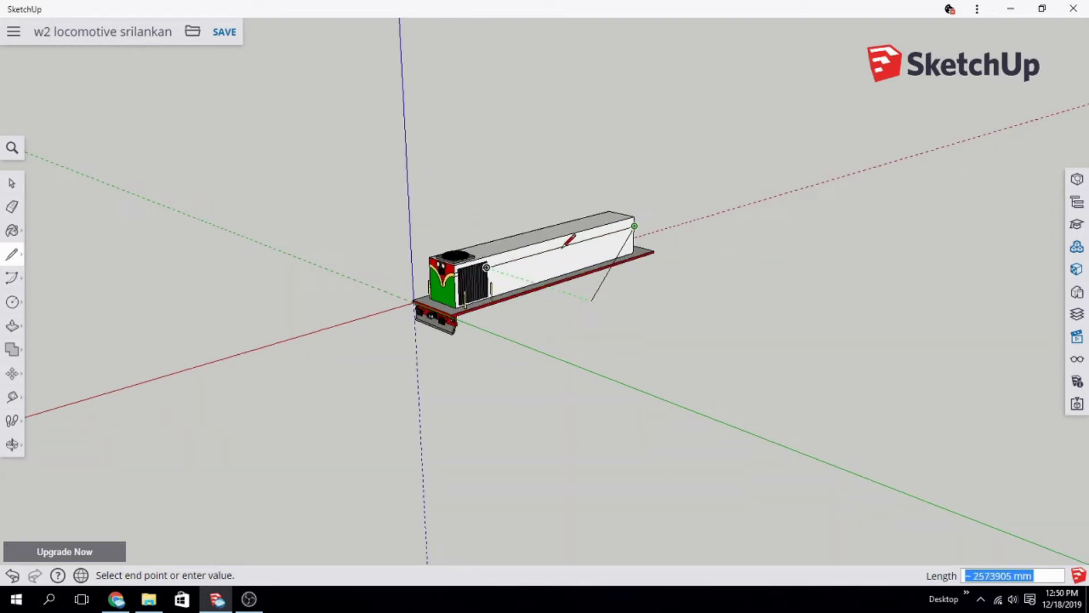
pyautogui.scroll(2, 657, 216)
pyautogui.scroll(4, 657, 212)
pyautogui.scroll(2, 658, 203)
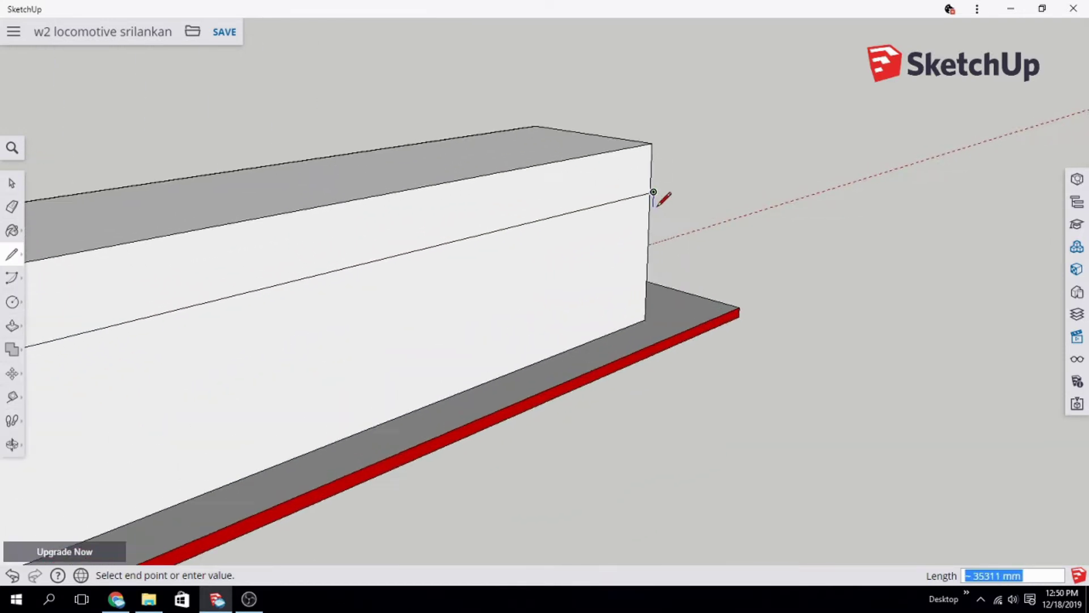
pyautogui.scroll(3, 650, 187)
pyautogui.scroll(3, 658, 179)
pyautogui.scroll(1, 641, 149)
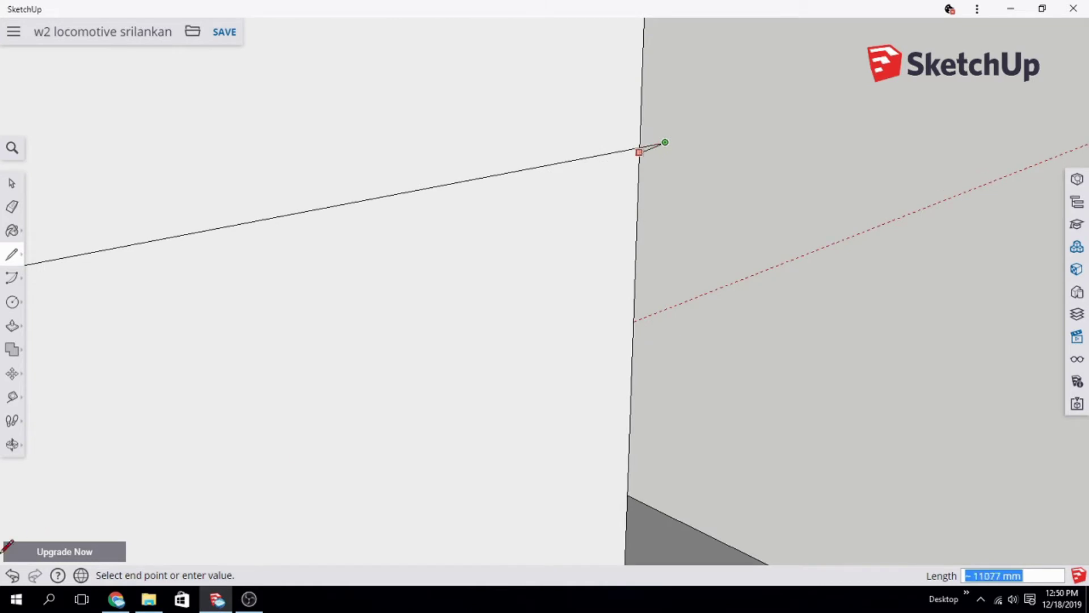
pyautogui.press('Escape')
pyautogui.scroll(-2, 624, 232)
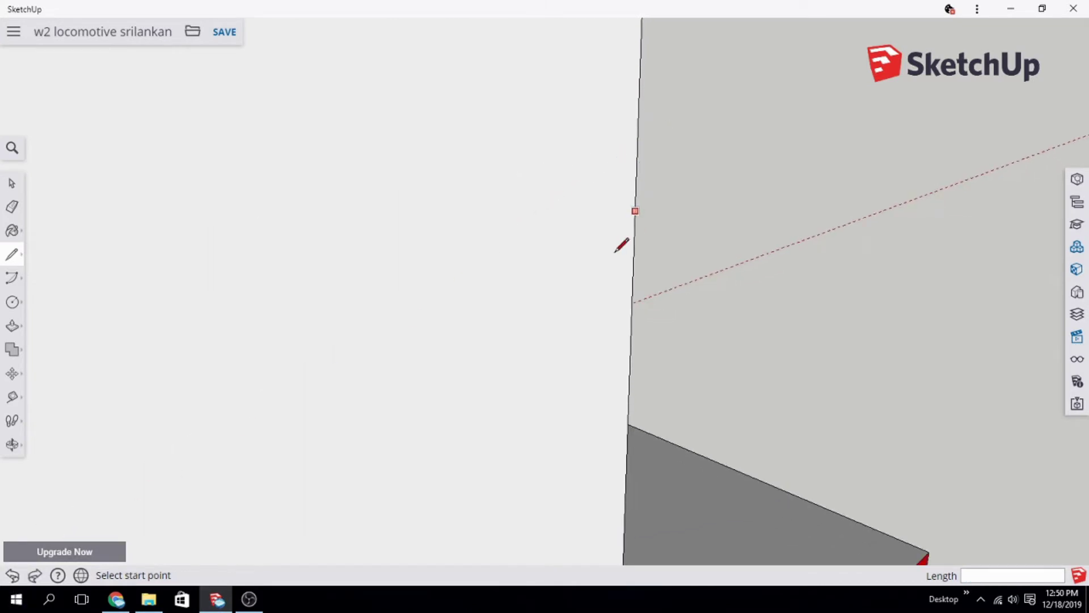
pyautogui.scroll(-4, 454, 278)
pyautogui.scroll(-2, 238, 335)
pyautogui.scroll(-1, 187, 375)
pyautogui.scroll(-2, 188, 380)
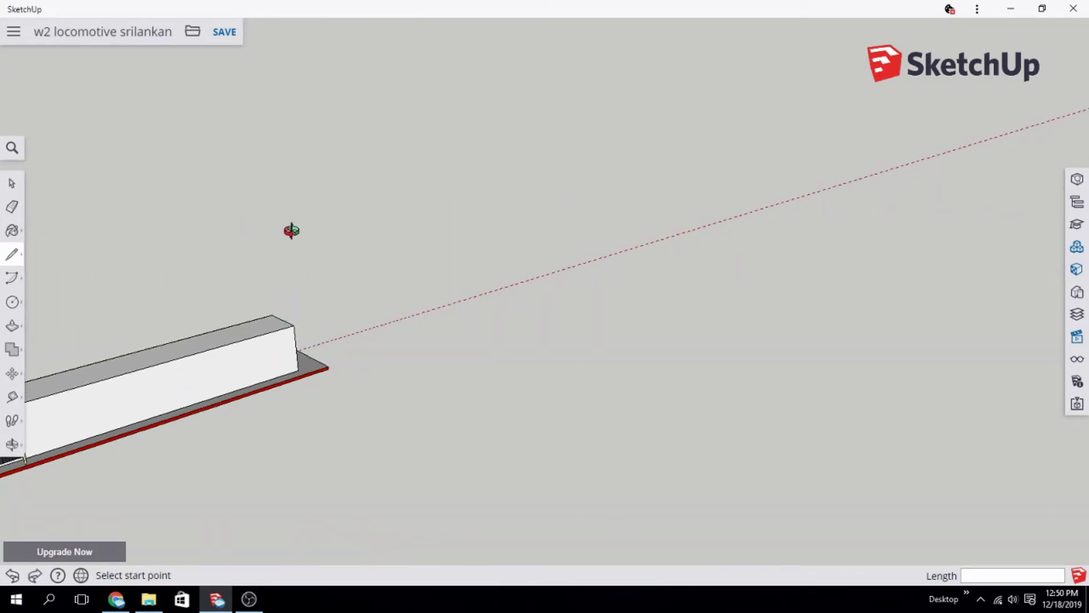
pyautogui.moveTo(294, 230); pyautogui.dragTo(85, 232, button='middle')
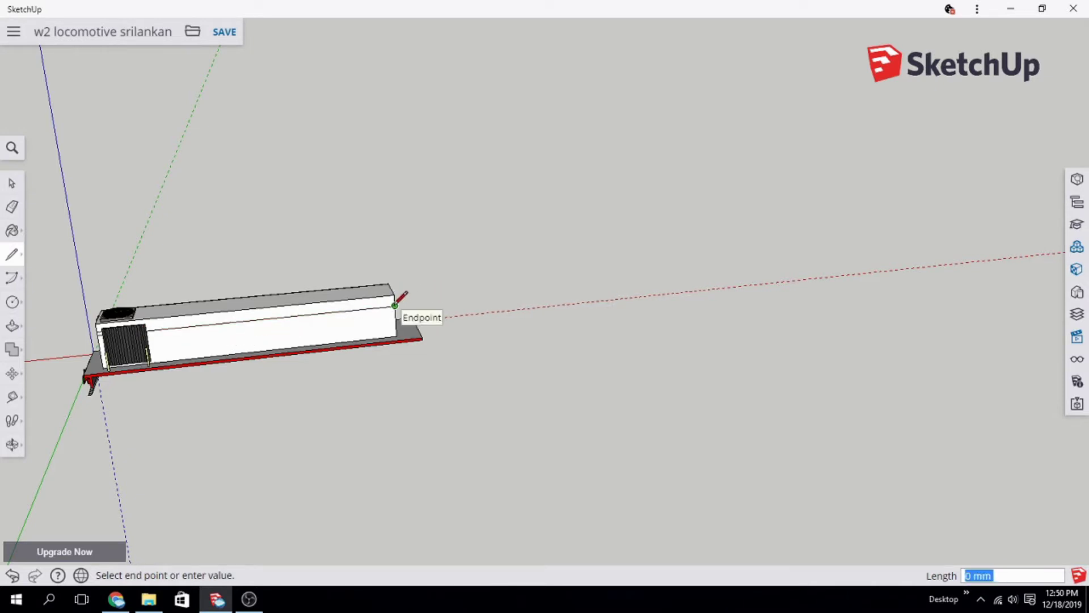
pyautogui.scroll(2, 401, 297)
pyautogui.scroll(2, 401, 297)
pyautogui.scroll(2, 400, 297)
# Step: Finish the rectangle on the cab top between the two cab ends
pyautogui.scroll(1, 400, 289)
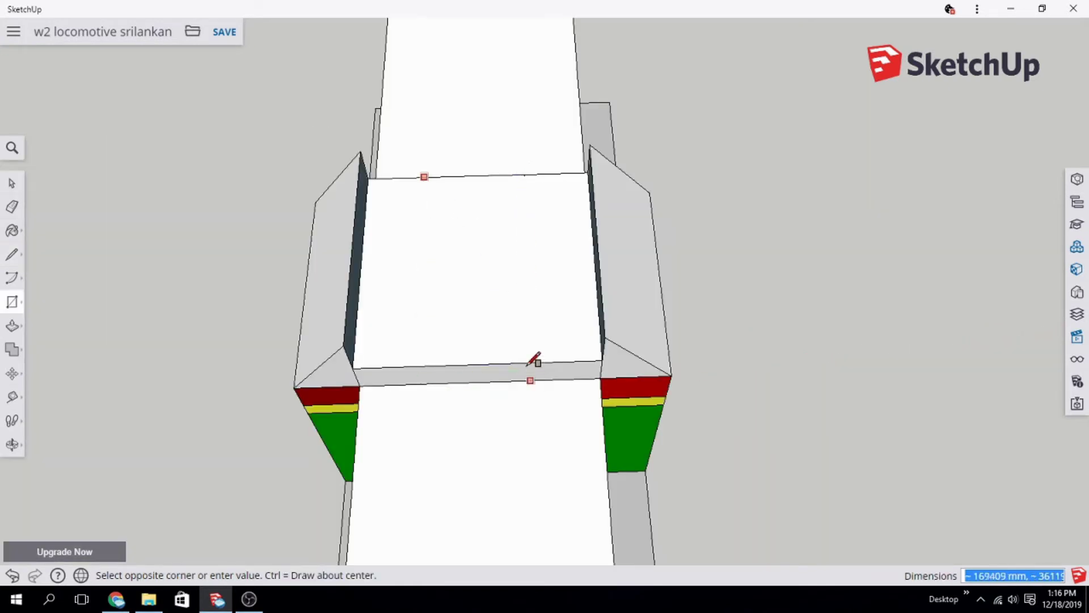
pyautogui.click(526, 359)
pyautogui.moveTo(810, 333)
pyautogui.mouseDown(button='middle')
pyautogui.moveTo(569, 105)
pyautogui.moveTo(170, 165)
pyautogui.mouseUp(button='middle')
# Step: Push/Pull the rectangle up into a raised block, then compare with the W2 reference photo
pyautogui.press('p')
pyautogui.click(420, 190)
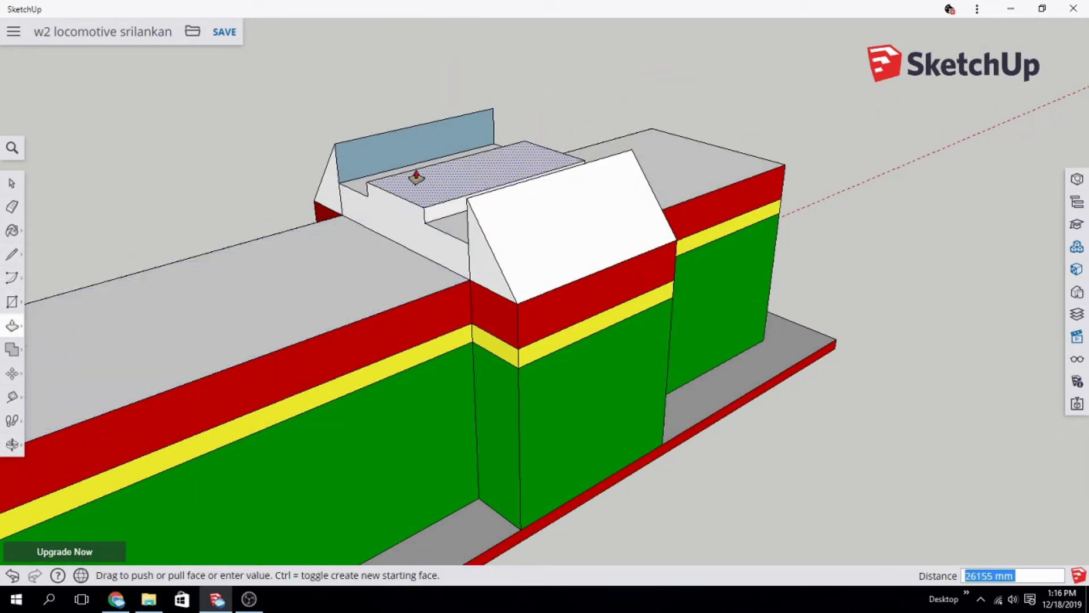
pyautogui.click(418, 150)
pyautogui.moveTo(836, 312)
pyautogui.mouseDown(button='middle')
pyautogui.moveTo(929, 212)
pyautogui.moveTo(381, 415)
pyautogui.mouseUp(button='middle')
pyautogui.click(109, 606)
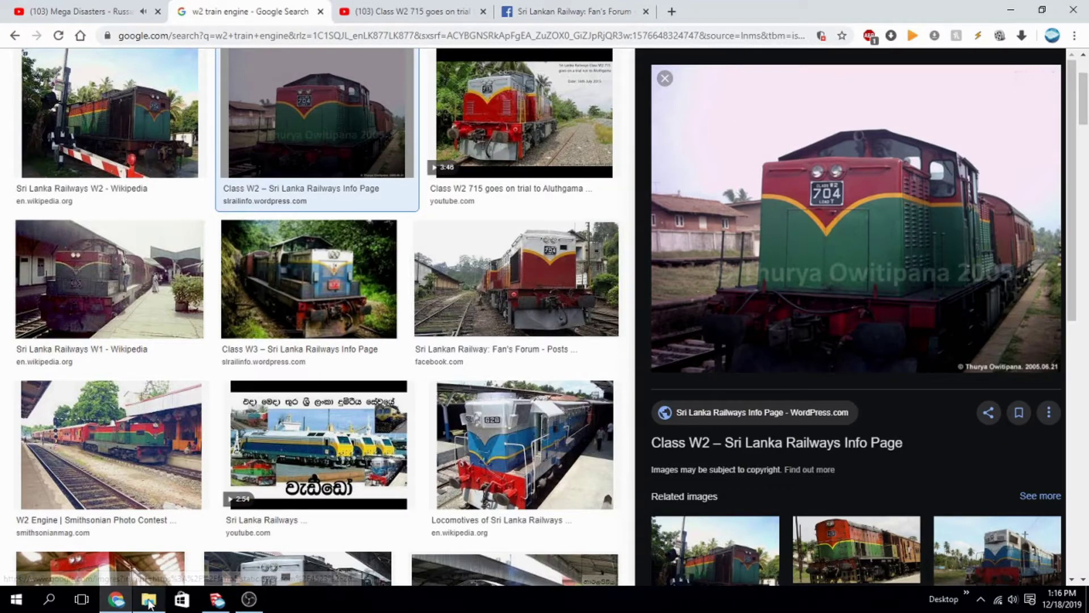
pyautogui.click(216, 601)
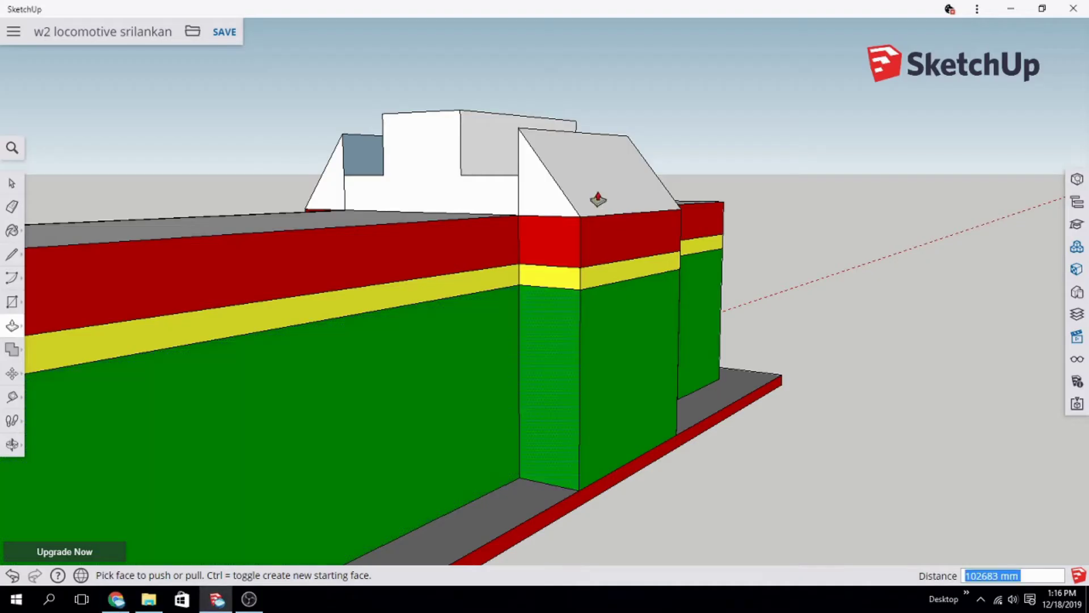
# Step: Draw sloped roof edges from the raised cab block's top corners on the front end
pyautogui.click(14, 256)
pyautogui.moveTo(839, 372); pyautogui.dragTo(705, 172, button='middle')
pyautogui.click(630, 138)
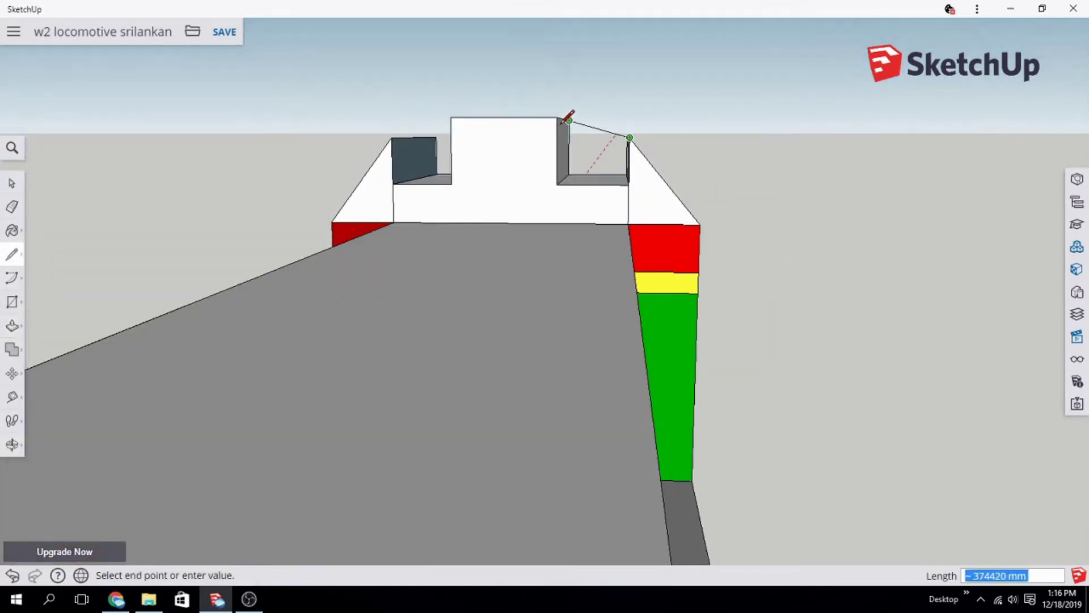
pyautogui.click(557, 117)
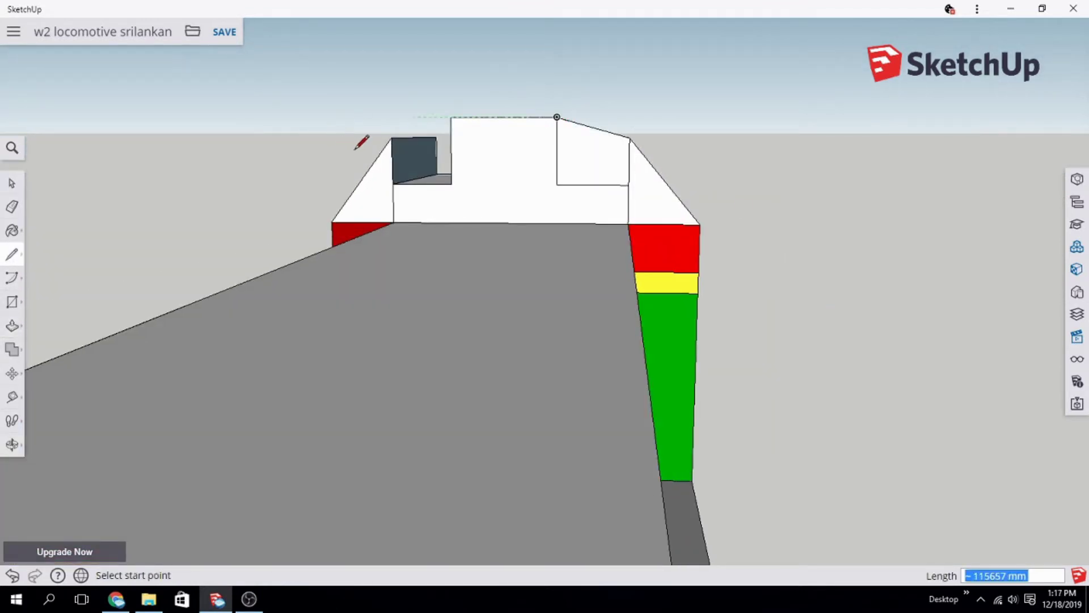
pyautogui.click(451, 116)
pyautogui.moveTo(707, 158); pyautogui.dragTo(365, 199, button='middle')
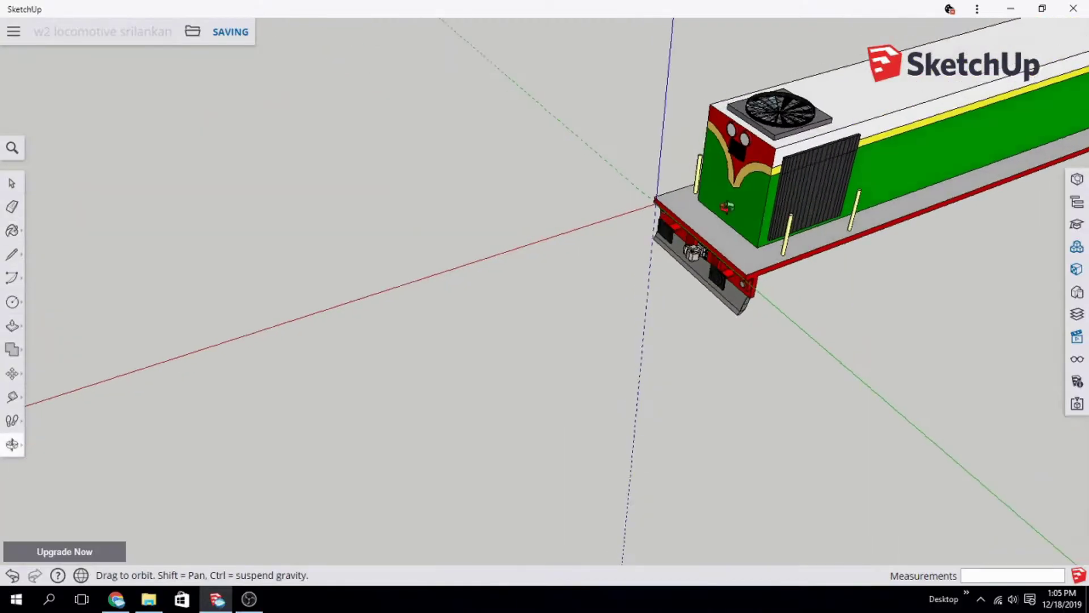
# Step: Orbit and zoom to a side-on view of the locomotive's grille
pyautogui.moveTo(967, 156); pyautogui.dragTo(996, 120, button='middle')
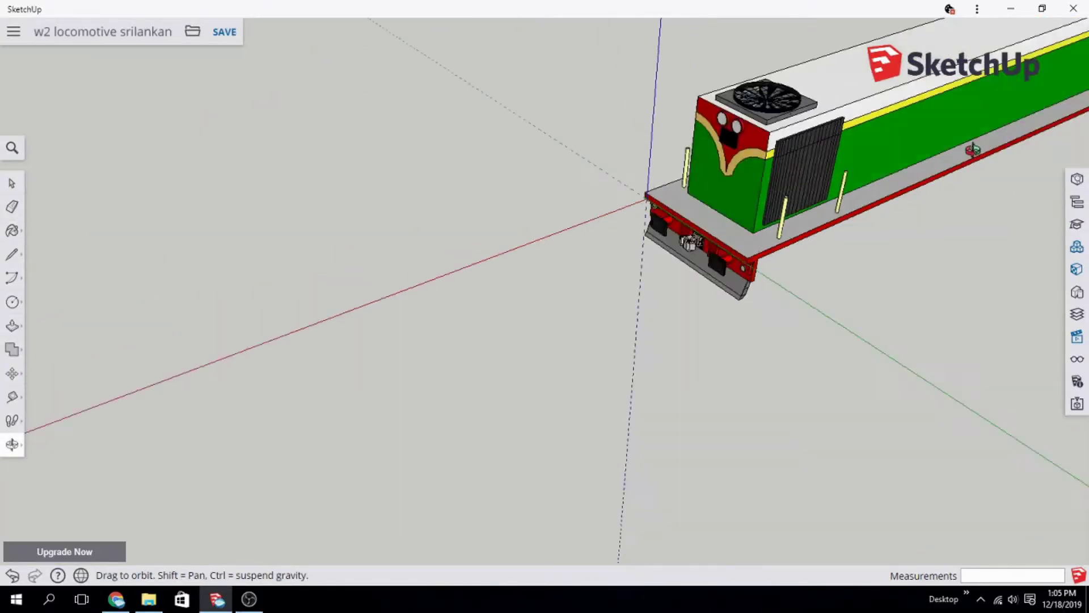
pyautogui.scroll(3, 996, 119)
pyautogui.scroll(3, 996, 119)
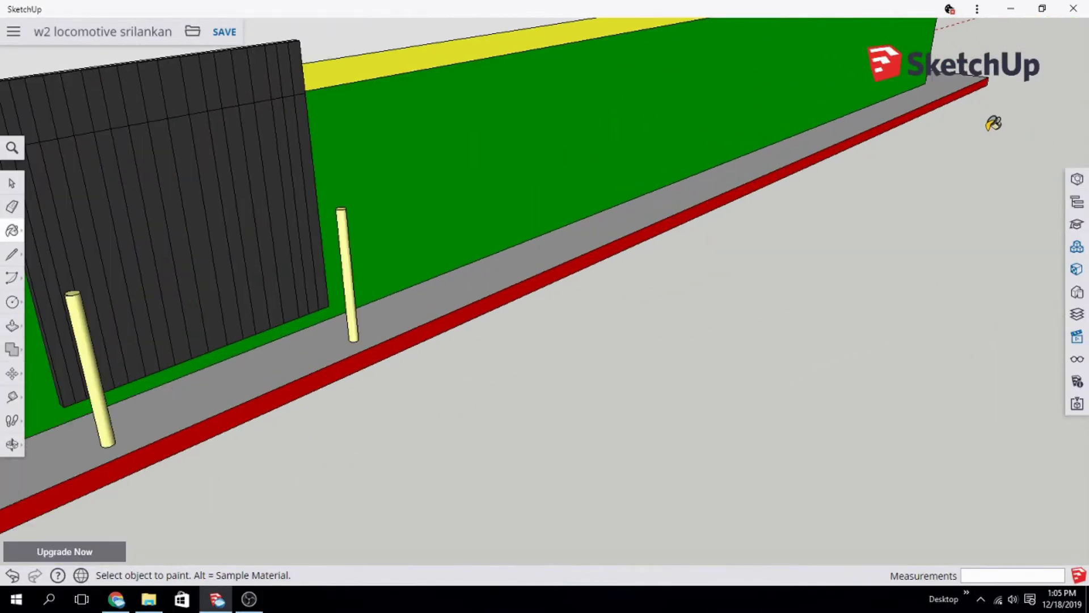
pyautogui.scroll(3, 987, 139)
pyautogui.moveTo(1007, 79)
pyautogui.mouseDown(button='middle')
pyautogui.moveTo(622, 164)
pyautogui.moveTo(718, 199)
pyautogui.moveTo(982, 242)
pyautogui.moveTo(438, 279)
pyautogui.mouseUp(button='middle')
pyautogui.scroll(-3, 438, 280)
pyautogui.scroll(-3, 401, 409)
pyautogui.moveTo(402, 409)
pyautogui.mouseDown(button='middle')
pyautogui.moveTo(292, 263)
pyautogui.moveTo(255, 312)
pyautogui.moveTo(343, 236)
pyautogui.moveTo(275, 287)
pyautogui.mouseUp(button='middle')
pyautogui.scroll(3, 256, 312)
pyautogui.scroll(2, 247, 299)
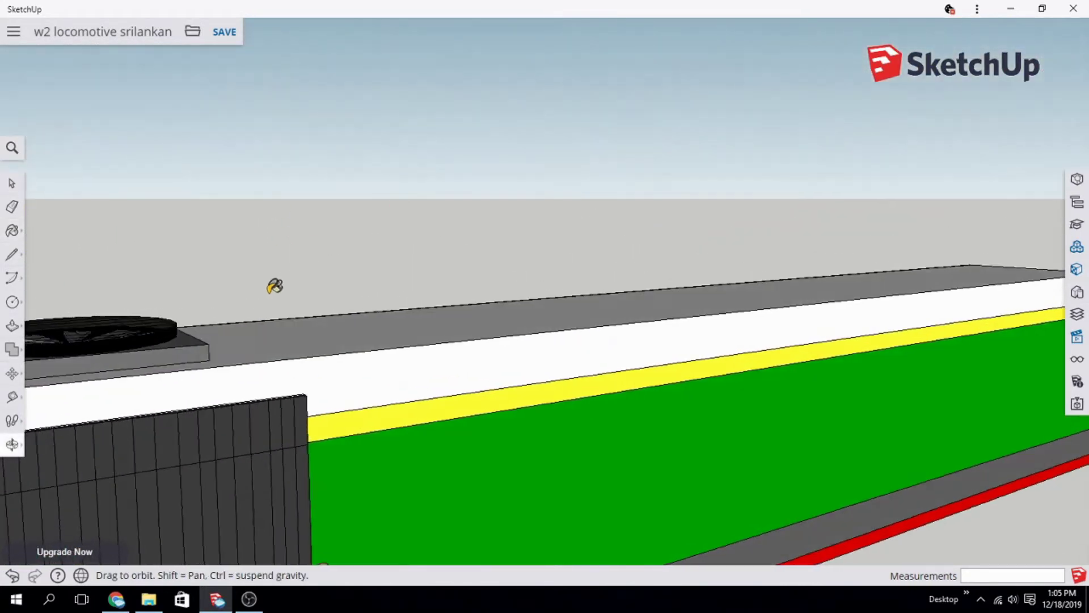
pyautogui.scroll(-3, 274, 287)
# Step: Start a vertical edge at the roof edge above the grille with the Line tool
pyautogui.click(11, 254)
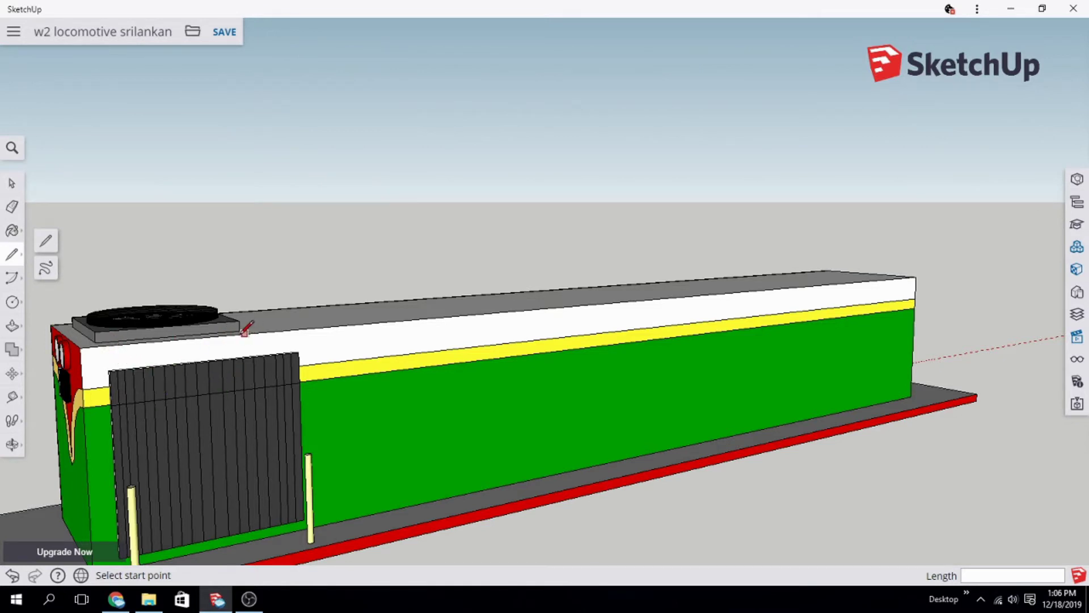
pyautogui.scroll(3, 281, 373)
pyautogui.scroll(1, 250, 289)
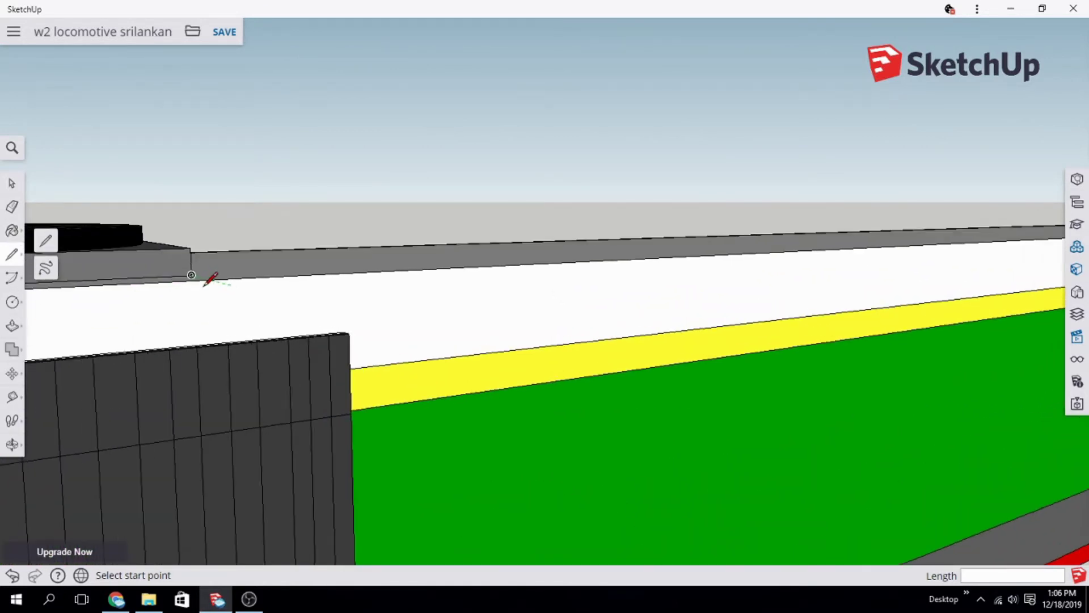
pyautogui.click(193, 276)
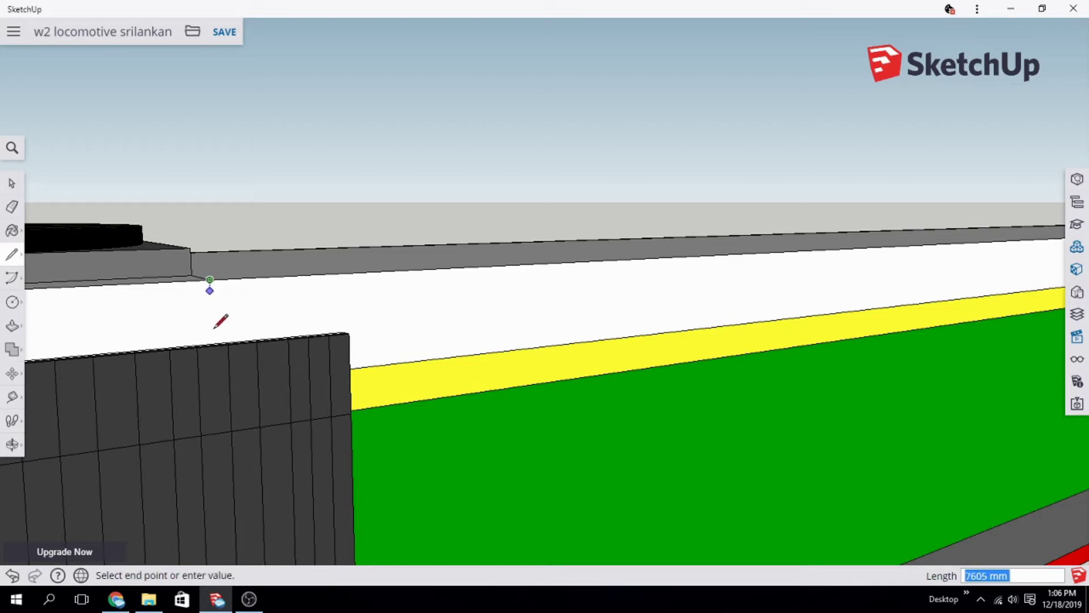
pyautogui.scroll(2, 216, 347)
pyautogui.scroll(2, 211, 346)
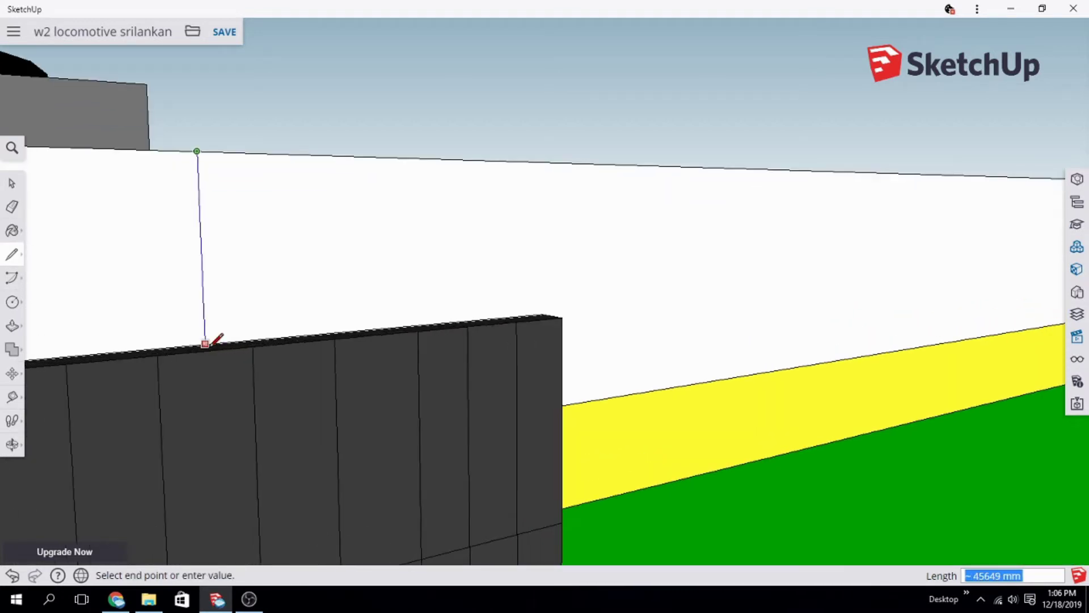
pyautogui.scroll(2, 204, 344)
pyautogui.scroll(2, 200, 342)
pyautogui.scroll(-3, 288, 299)
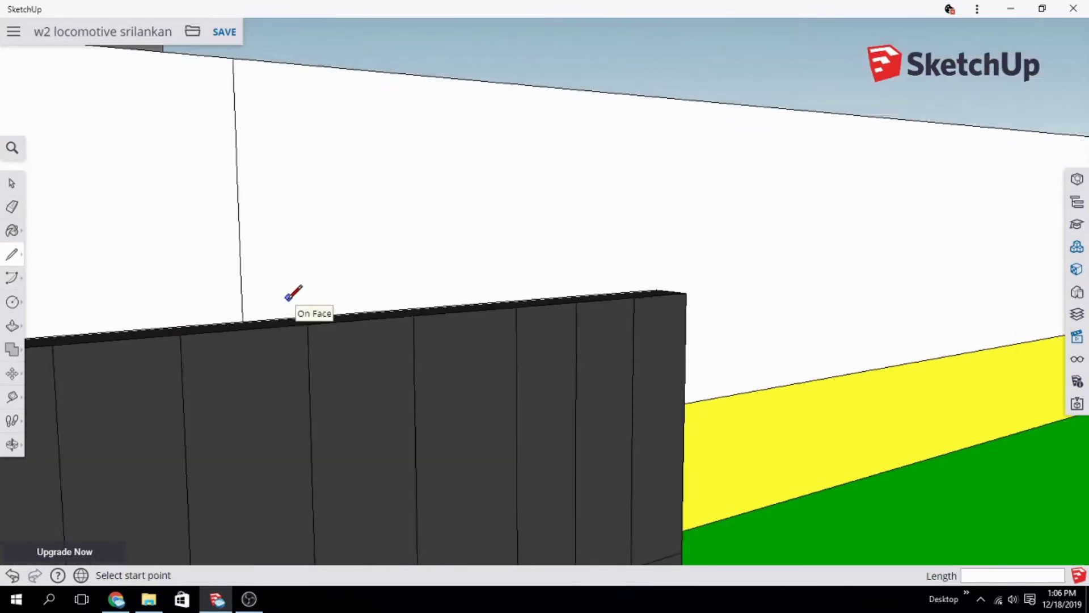
pyautogui.scroll(-3, 288, 299)
pyautogui.scroll(-3, 287, 299)
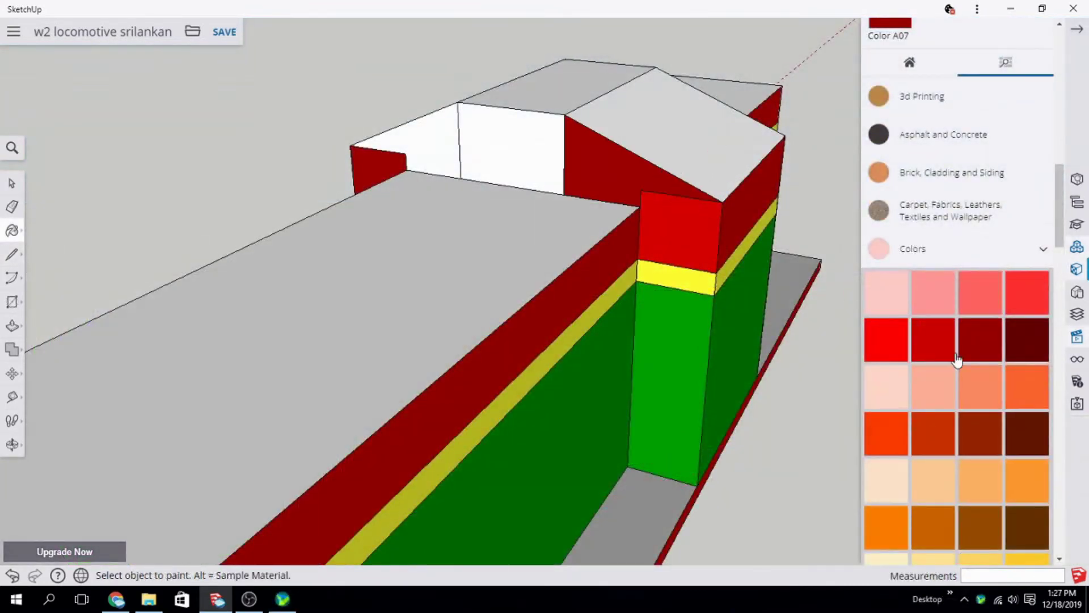
# Step: Paint the white cab face and grey cab roof dark red with Color A07
pyautogui.click(518, 145)
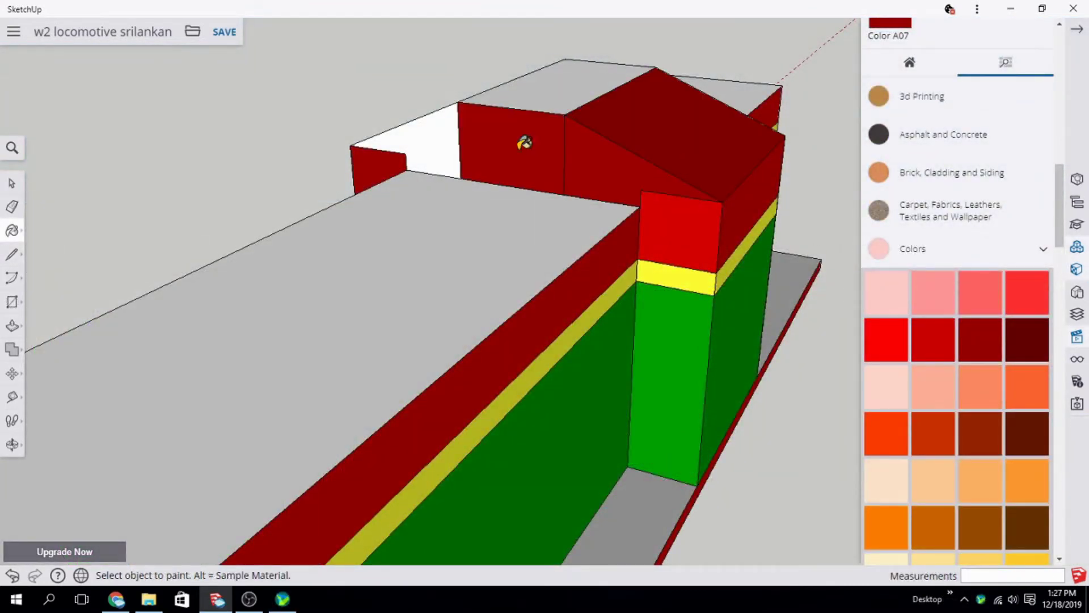
pyautogui.click(437, 145)
pyautogui.moveTo(475, 195); pyautogui.dragTo(513, 190, button='middle')
pyautogui.moveTo(735, 317)
pyautogui.mouseDown(button='middle')
pyautogui.moveTo(747, 128)
pyautogui.moveTo(552, 217)
pyautogui.mouseUp(button='middle')
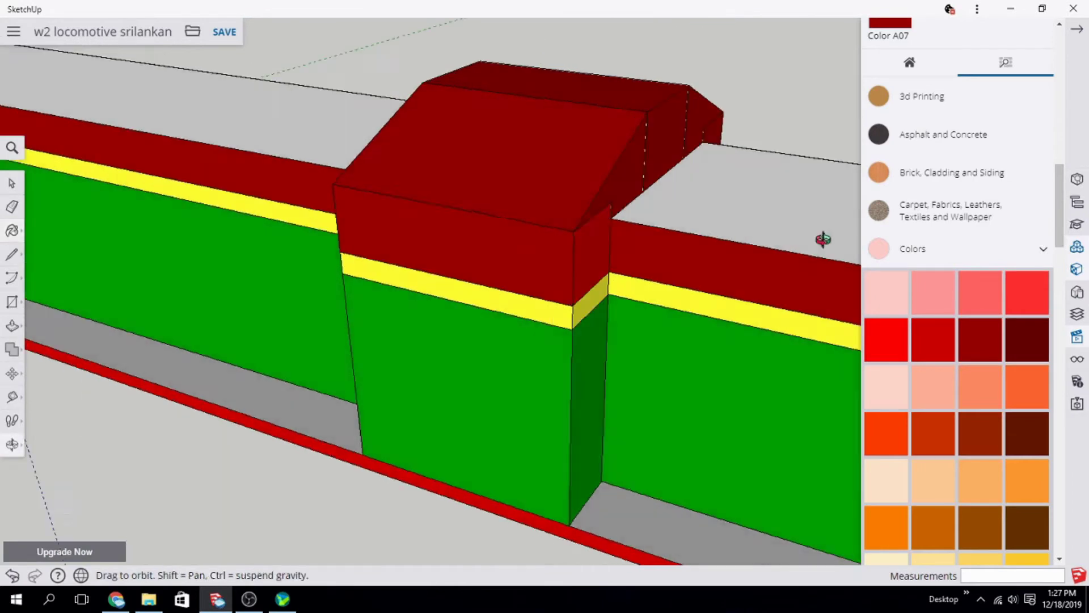
# Step: Orbit around the cab from above and the front to check the red paint
pyautogui.press('space')
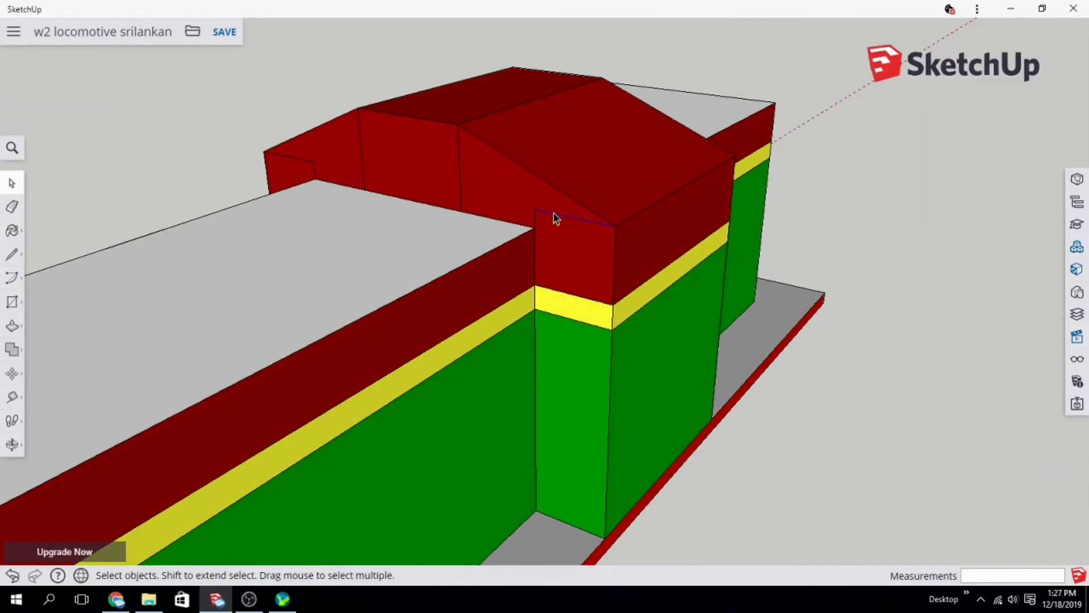
pyautogui.moveTo(538, 226)
pyautogui.mouseDown(button='middle')
pyautogui.moveTo(352, 255)
pyautogui.moveTo(413, 272)
pyautogui.mouseUp(button='middle')
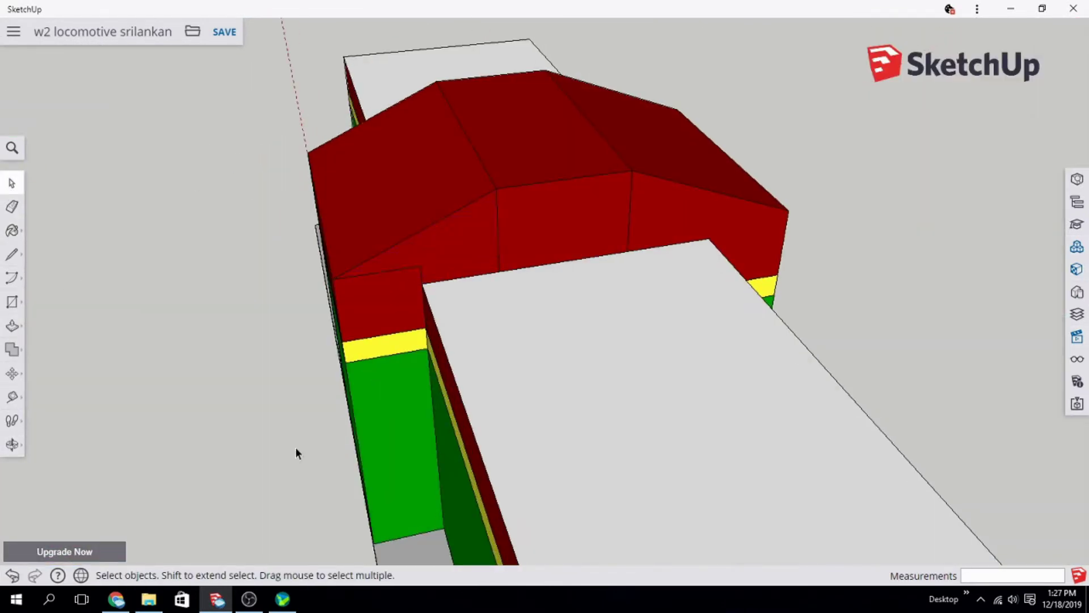
pyautogui.moveTo(629, 237)
pyautogui.mouseDown(button='middle')
pyautogui.moveTo(912, 219)
pyautogui.moveTo(675, 175)
pyautogui.moveTo(571, 394)
pyautogui.moveTo(536, 247)
pyautogui.moveTo(397, 362)
pyautogui.mouseUp(button='middle')
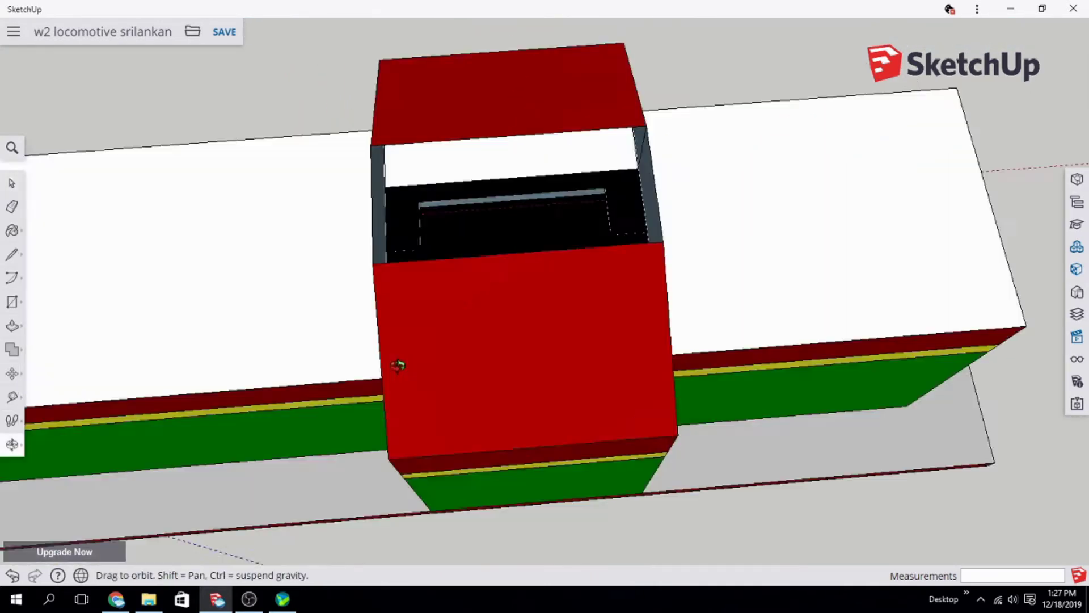
pyautogui.scroll(5, 579, 271)
pyautogui.moveTo(440, 122)
pyautogui.mouseDown(button='middle')
pyautogui.moveTo(572, 260)
pyautogui.moveTo(671, 316)
pyautogui.moveTo(868, 307)
pyautogui.mouseUp(button='middle')
pyautogui.scroll(-5, 572, 259)
pyautogui.scroll(-5, 842, 345)
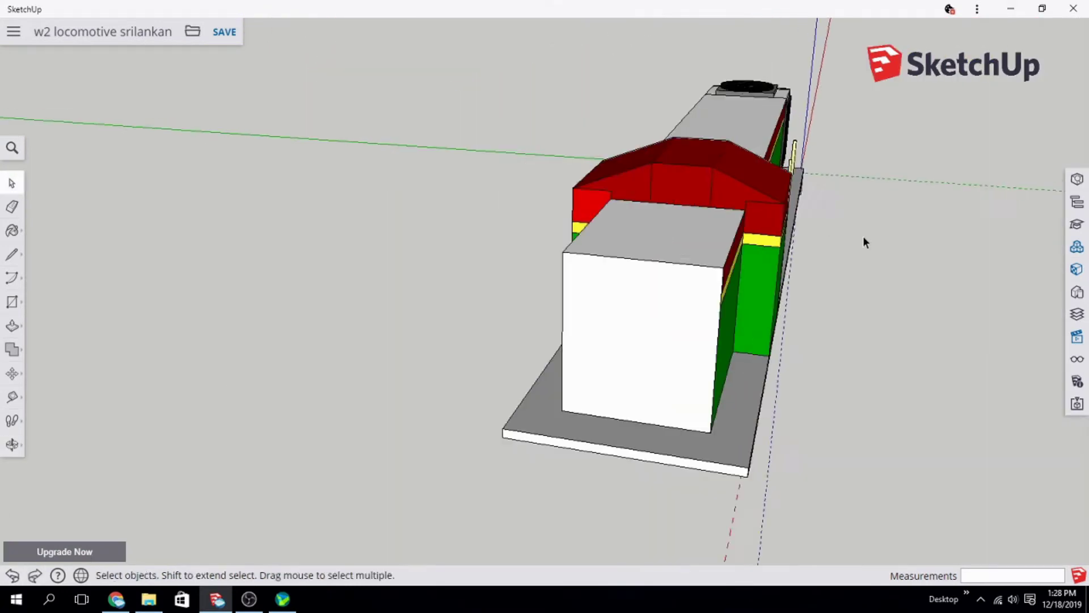
pyautogui.moveTo(862, 236); pyautogui.dragTo(446, 506, button='middle')
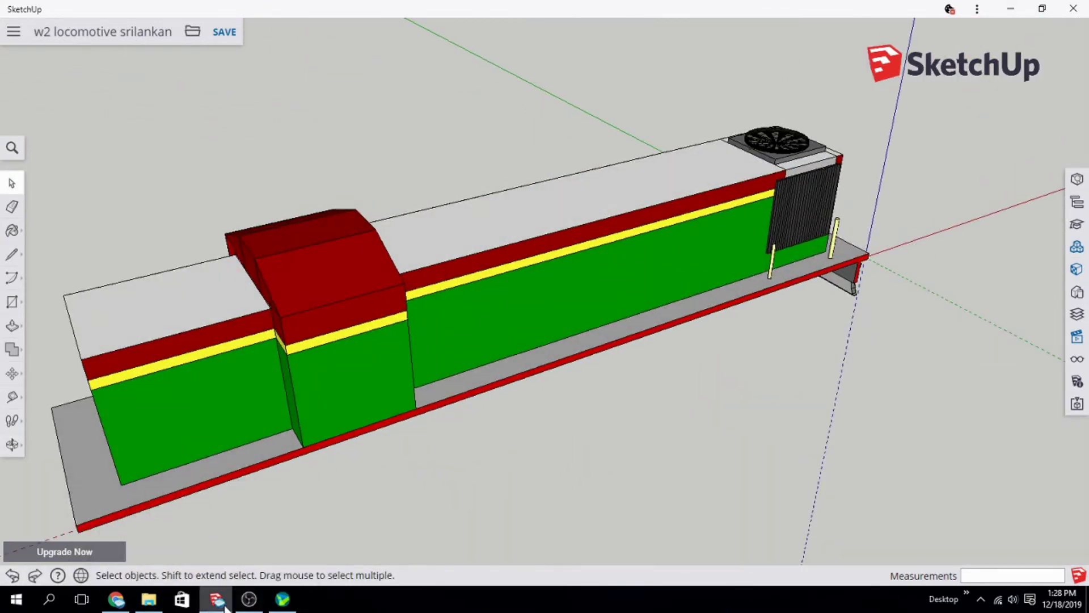
# Step: Compare the model against the W2 locomotive reference photos in Chrome
pyautogui.click(116, 599)
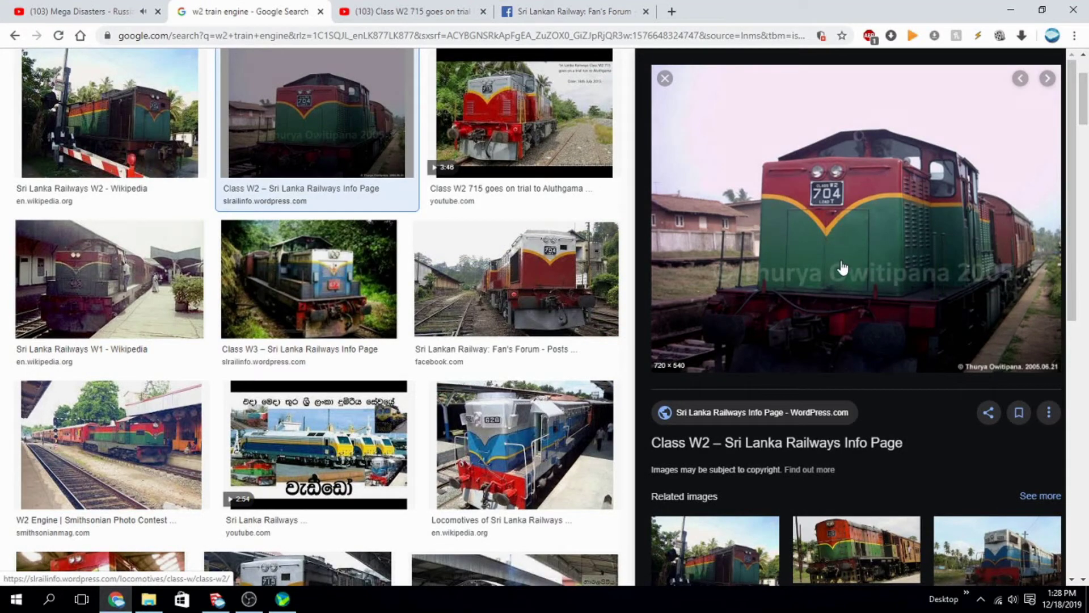
pyautogui.click(217, 599)
pyautogui.scroll(5, 783, 250)
pyautogui.moveTo(756, 138); pyautogui.dragTo(27, 269, button='middle')
# Step: Draw a door rectangle on the red cab wall just above the yellow band
pyautogui.click(12, 230)
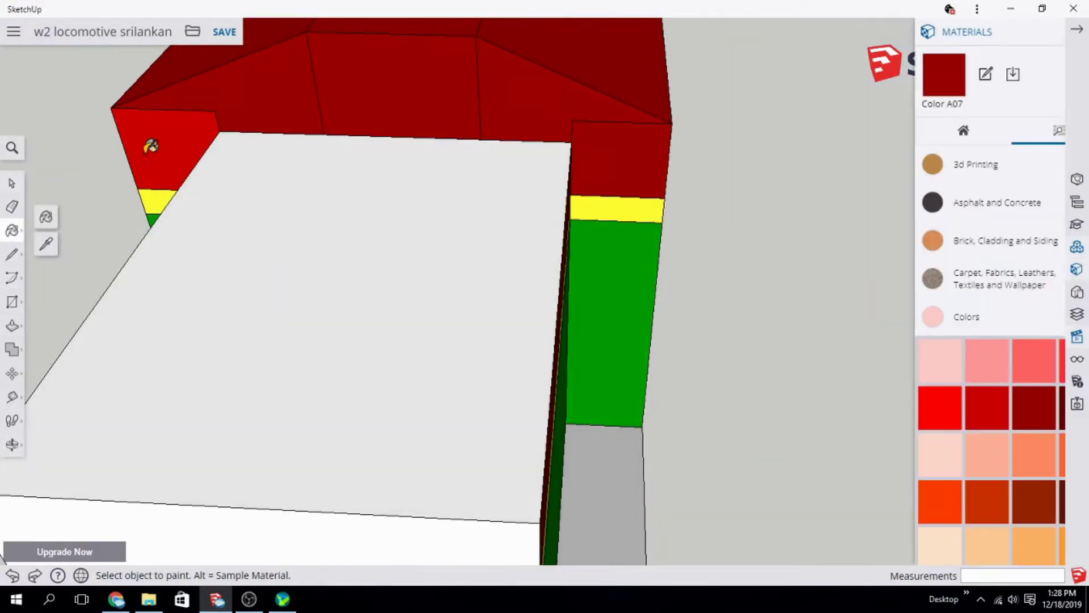
pyautogui.moveTo(151, 146)
pyautogui.mouseDown(button='middle')
pyautogui.moveTo(214, 333)
pyautogui.moveTo(397, 273)
pyautogui.moveTo(292, 268)
pyautogui.mouseUp(button='middle')
pyautogui.press('space')
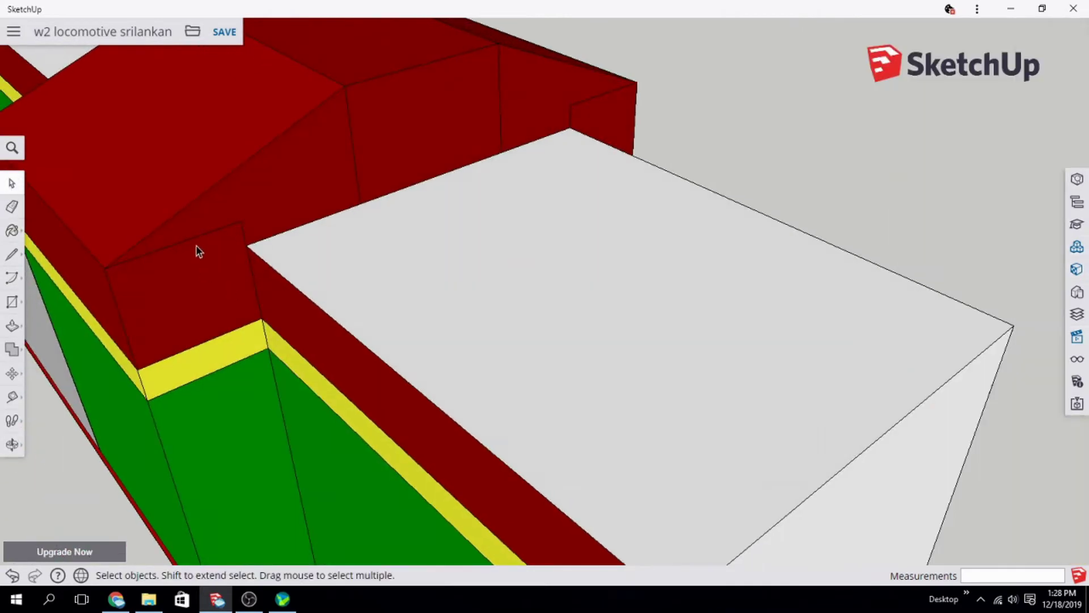
pyautogui.moveTo(589, 107)
pyautogui.mouseDown(button='middle')
pyautogui.moveTo(401, 314)
pyautogui.moveTo(669, 197)
pyautogui.moveTo(695, 345)
pyautogui.moveTo(889, 392)
pyautogui.moveTo(940, 295)
pyautogui.mouseUp(button='middle')
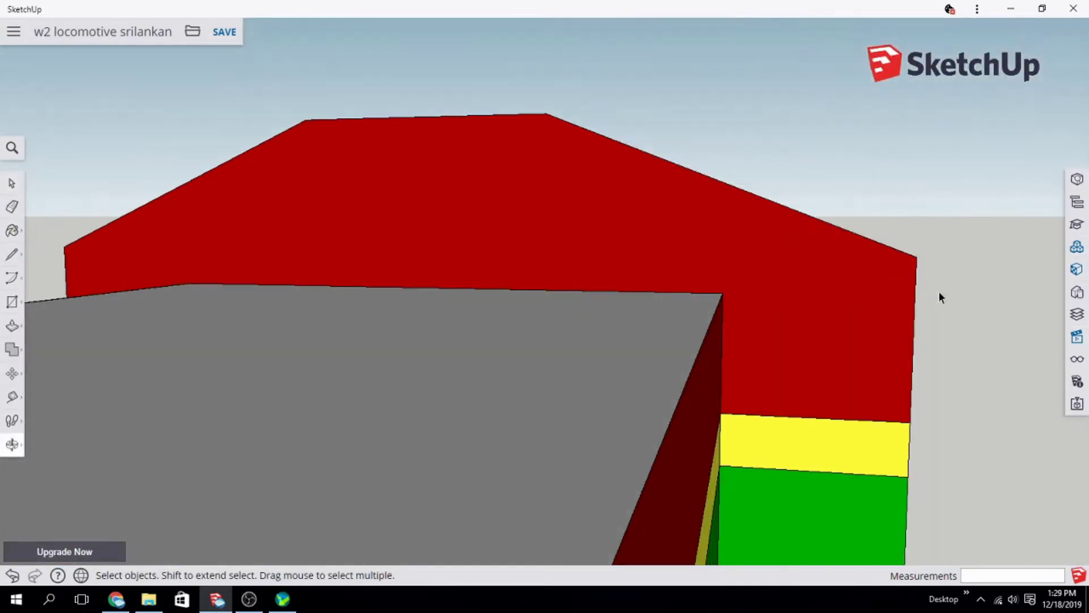
pyautogui.click(12, 301)
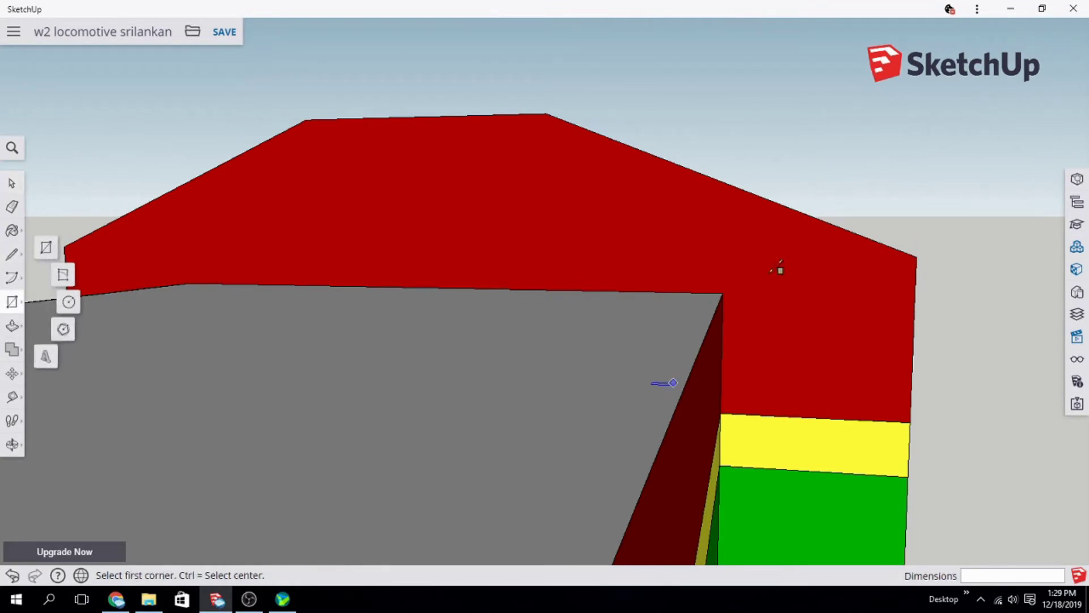
pyautogui.click(773, 263)
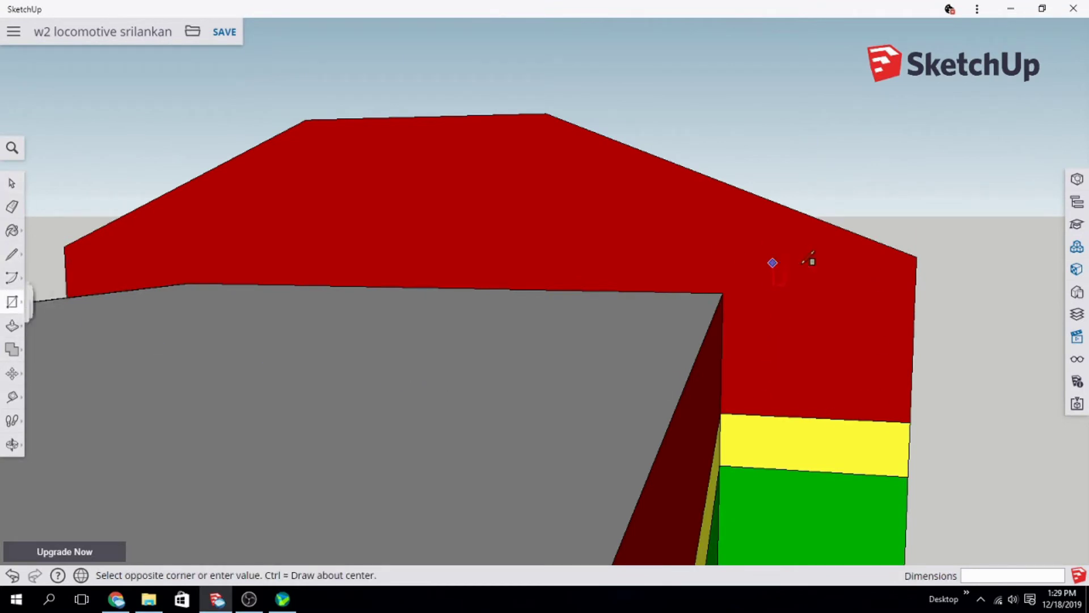
pyautogui.click(870, 413)
# Step: Draw an inner rectangle inside the door and push it slightly into the wall
pyautogui.moveTo(952, 364); pyautogui.dragTo(947, 378, button='middle')
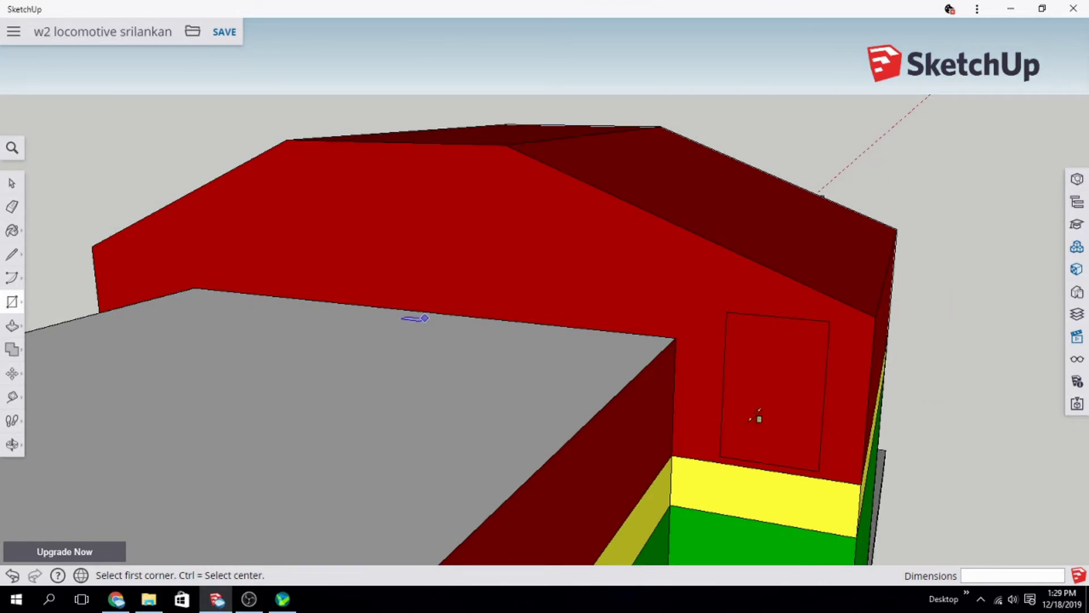
pyautogui.click(827, 478)
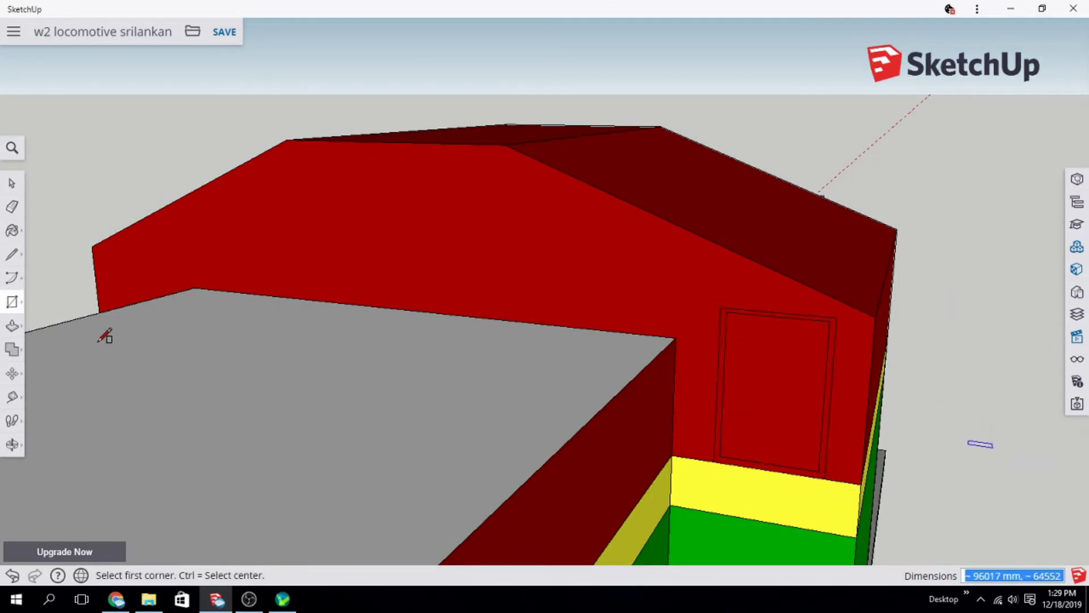
pyautogui.click(12, 325)
pyautogui.click(829, 359)
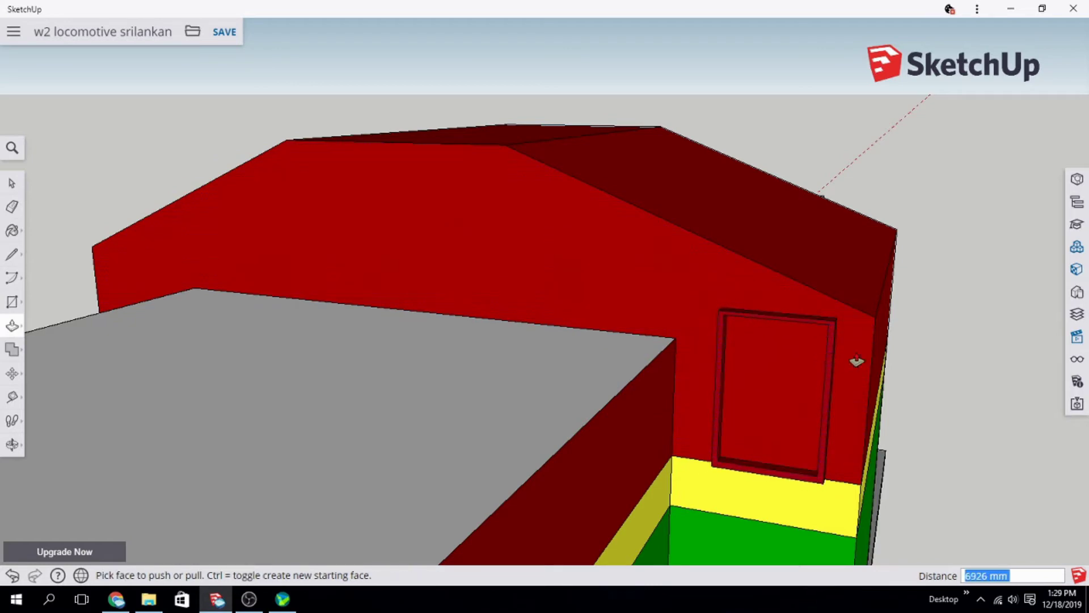
pyautogui.moveTo(857, 361); pyautogui.dragTo(778, 346, button='middle')
pyautogui.click(593, 377)
# Step: Paint the door frame strip black
pyautogui.moveTo(595, 377)
pyautogui.mouseDown(button='middle')
pyautogui.moveTo(883, 445)
pyautogui.moveTo(850, 442)
pyautogui.mouseUp(button='middle')
pyautogui.click(12, 230)
pyautogui.scroll(-5, 944, 414)
pyautogui.scroll(-3, 935, 367)
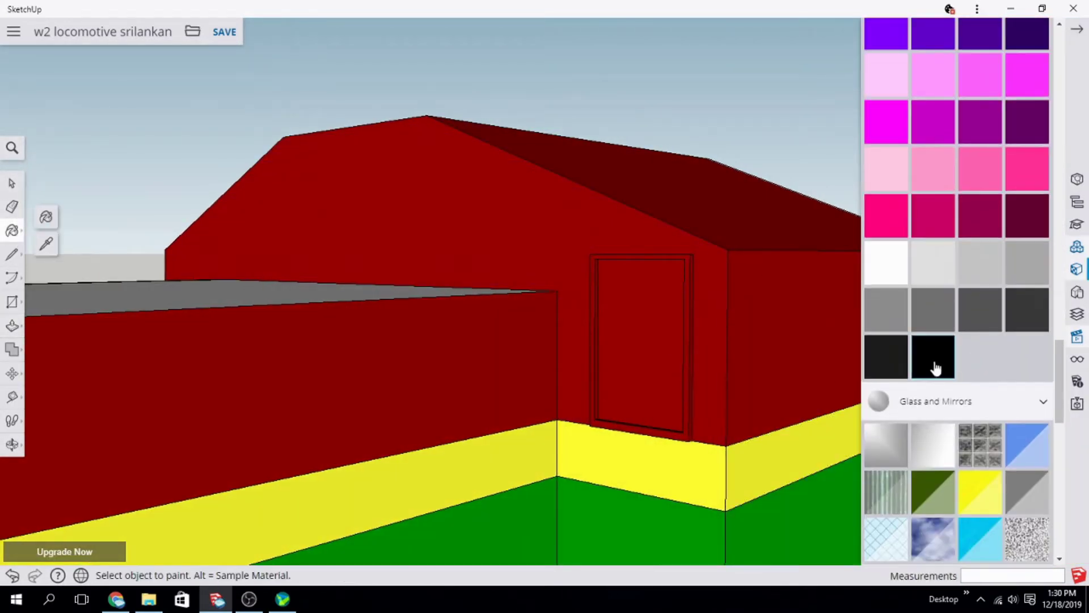
pyautogui.click(688, 277)
# Step: Apply the cyan Glass and Mirrors material to the inner window pane
pyautogui.moveTo(602, 291)
pyautogui.mouseDown(button='middle')
pyautogui.moveTo(783, 353)
pyautogui.moveTo(624, 304)
pyautogui.moveTo(700, 358)
pyautogui.moveTo(827, 353)
pyautogui.mouseUp(button='middle')
pyautogui.scroll(5, 827, 352)
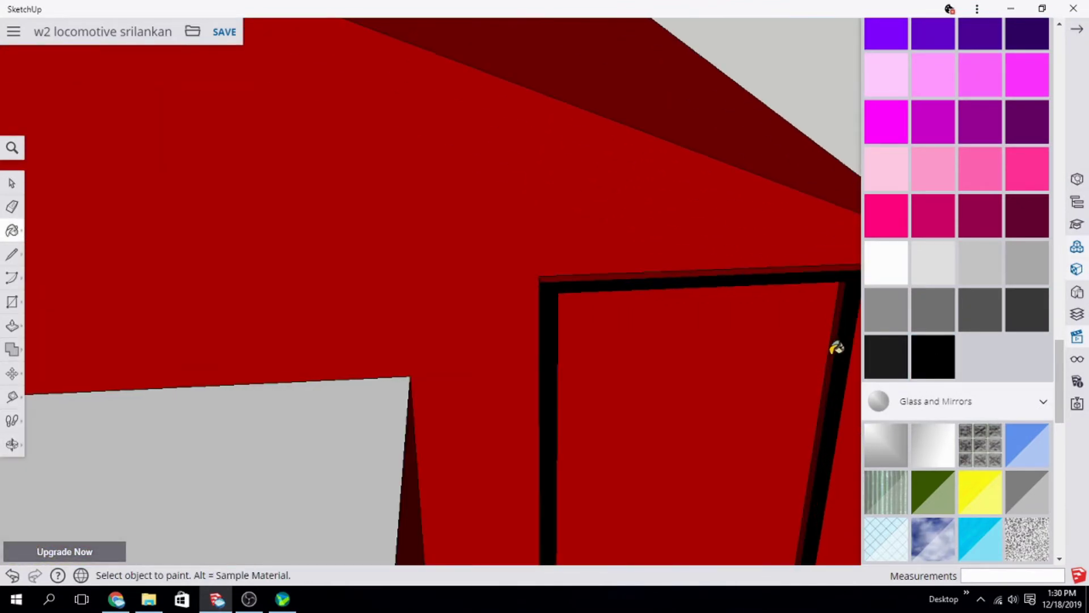
pyautogui.moveTo(689, 284); pyautogui.dragTo(656, 203, button='middle')
pyautogui.moveTo(697, 491); pyautogui.dragTo(675, 533, button='middle')
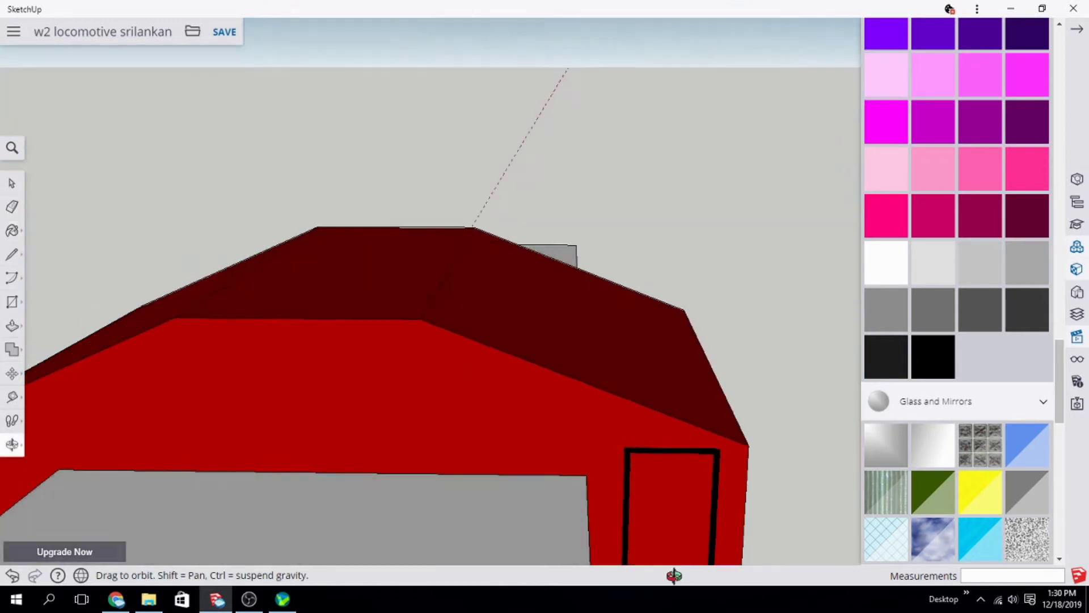
pyautogui.scroll(-3, 670, 542)
pyautogui.scroll(3, 669, 542)
pyautogui.scroll(-3, 936, 472)
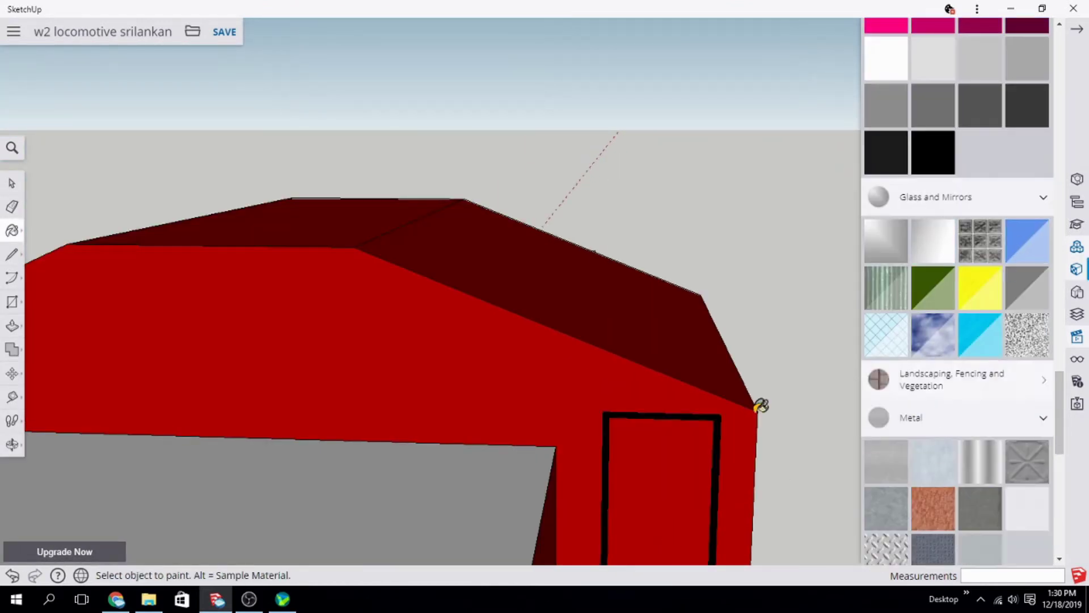
pyautogui.scroll(-3, 758, 363)
pyautogui.scroll(3, 738, 358)
pyautogui.moveTo(723, 382)
pyautogui.mouseDown(button='middle')
pyautogui.moveTo(788, 253)
pyautogui.moveTo(772, 309)
pyautogui.mouseUp(button='middle')
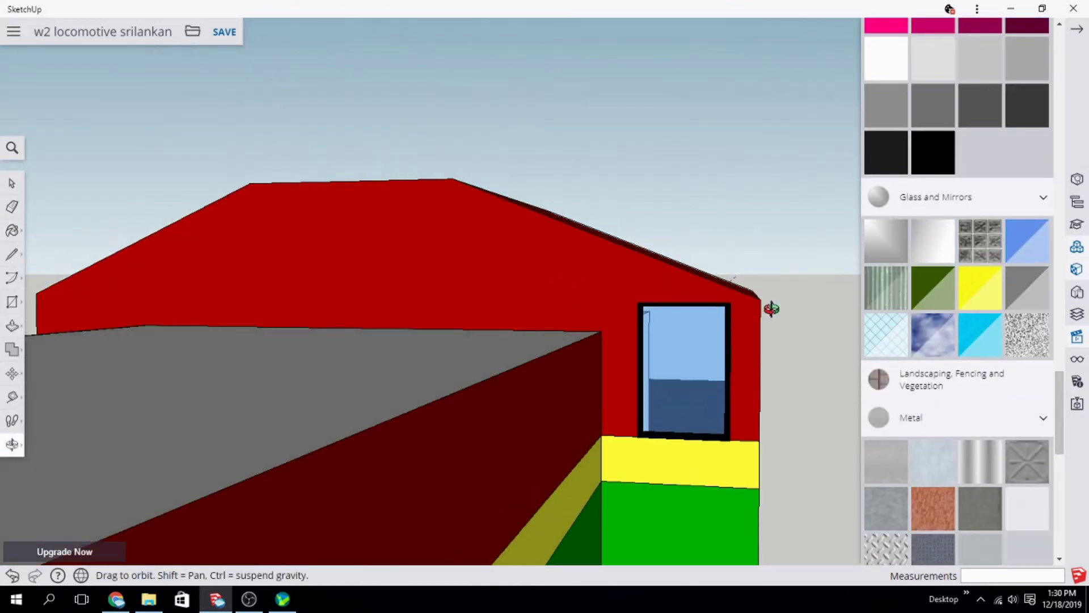
pyautogui.click(981, 334)
pyautogui.click(703, 372)
# Step: Close the materials list and start a line on the red front wall
pyautogui.moveTo(790, 389); pyautogui.dragTo(717, 414, button='middle')
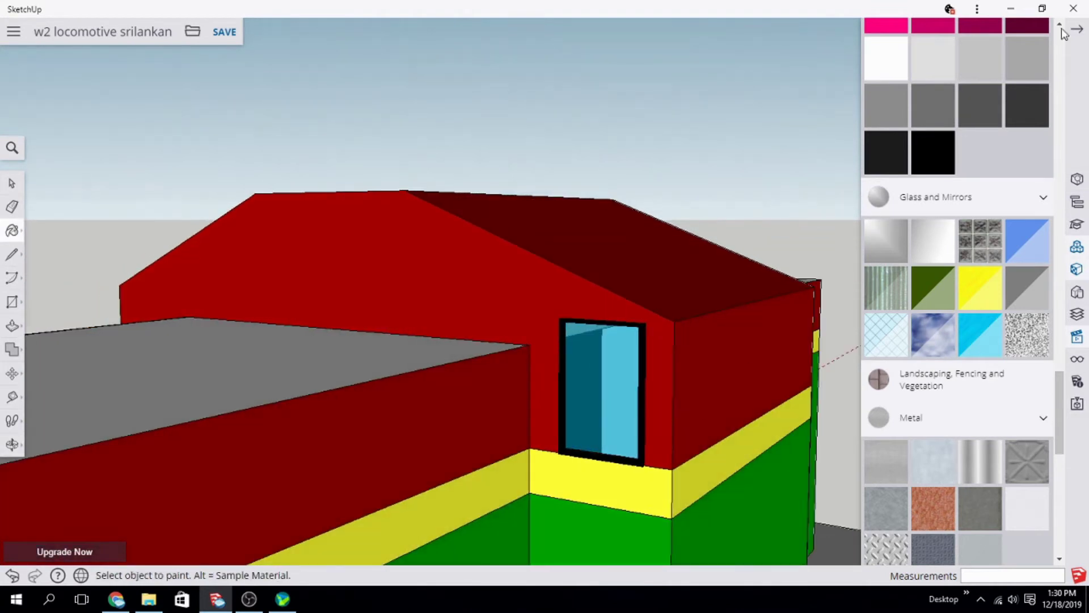
pyautogui.click(1077, 30)
pyautogui.moveTo(588, 284); pyautogui.dragTo(43, 293, button='middle')
pyautogui.click(11, 254)
pyautogui.click(710, 316)
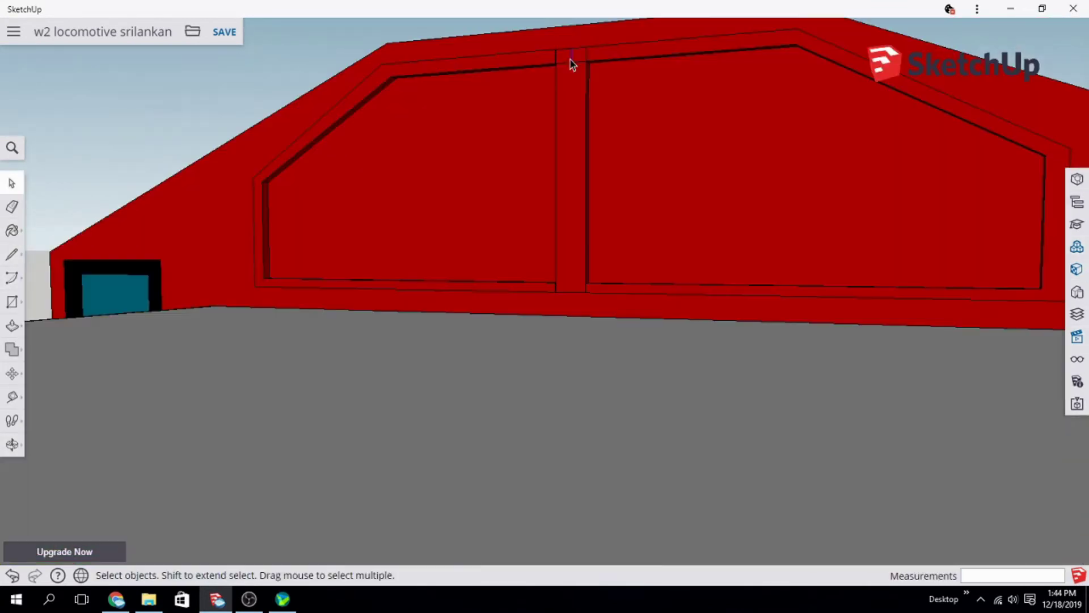
# Step: Recess the lower green wall face and add a line across it
pyautogui.scroll(2, 573, 57)
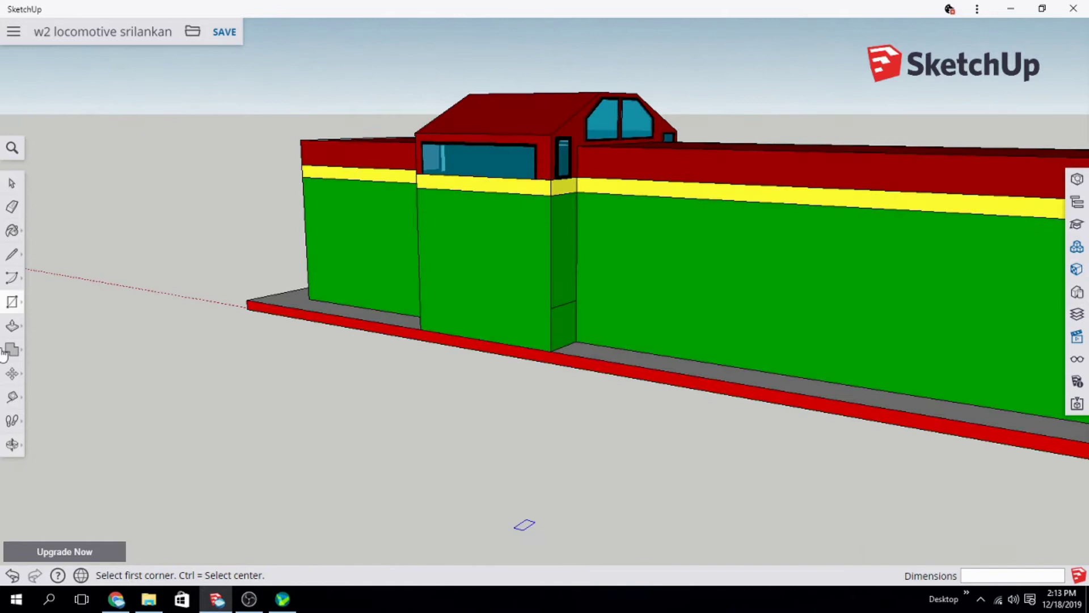
pyautogui.press('p')
pyautogui.click(564, 323)
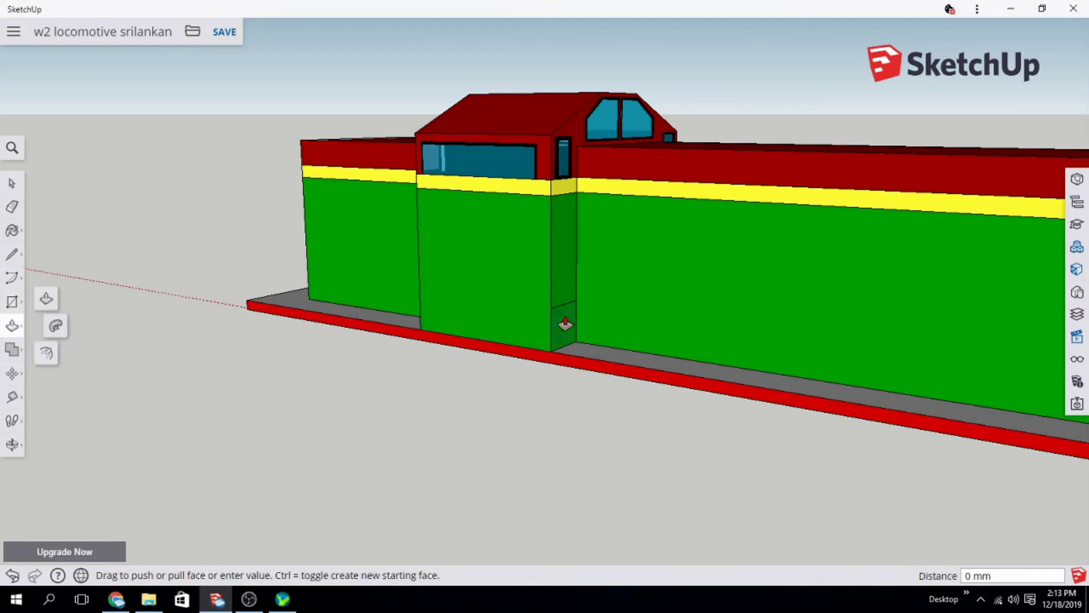
pyautogui.click(799, 353)
pyautogui.press('l')
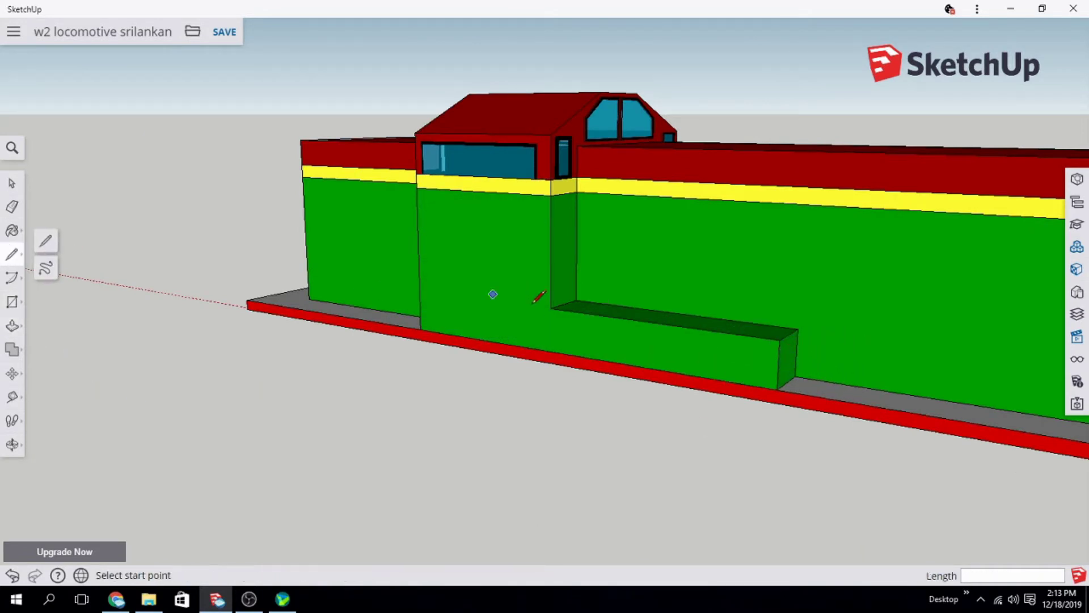
pyautogui.click(551, 351)
pyautogui.moveTo(551, 352)
pyautogui.mouseDown(button='middle')
pyautogui.moveTo(430, 454)
pyautogui.moveTo(874, 123)
pyautogui.mouseUp(button='middle')
# Step: Draw a rectangle on the green side wall and pull it out into a low box
pyautogui.moveTo(797, 282)
pyautogui.mouseDown(button='middle')
pyautogui.moveTo(754, 360)
pyautogui.moveTo(1045, 537)
pyautogui.moveTo(965, 510)
pyautogui.mouseUp(button='middle')
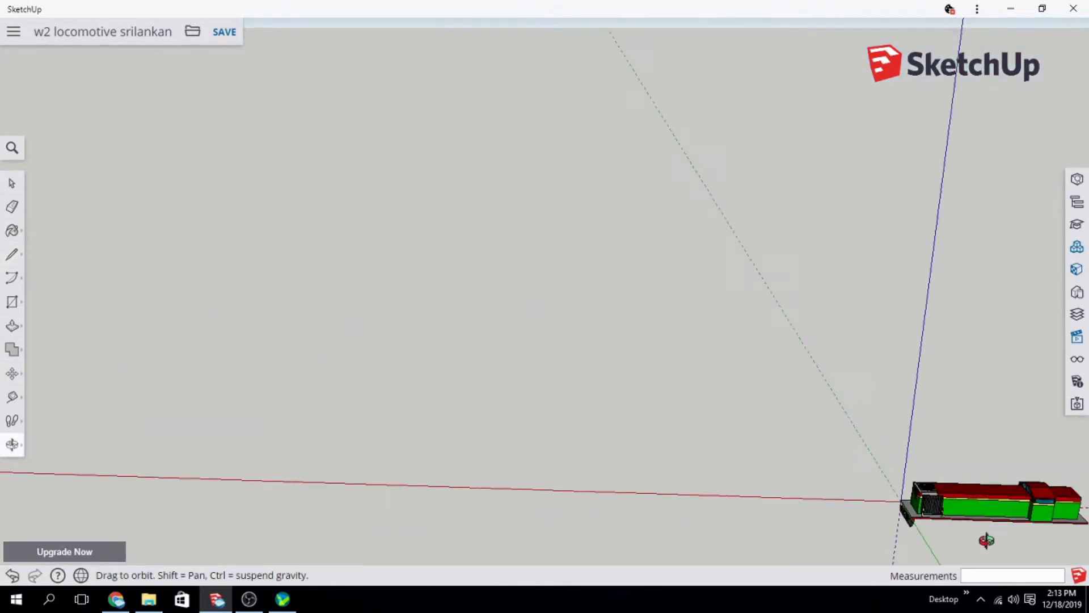
pyautogui.scroll(3, 908, 465)
pyautogui.scroll(3, 845, 405)
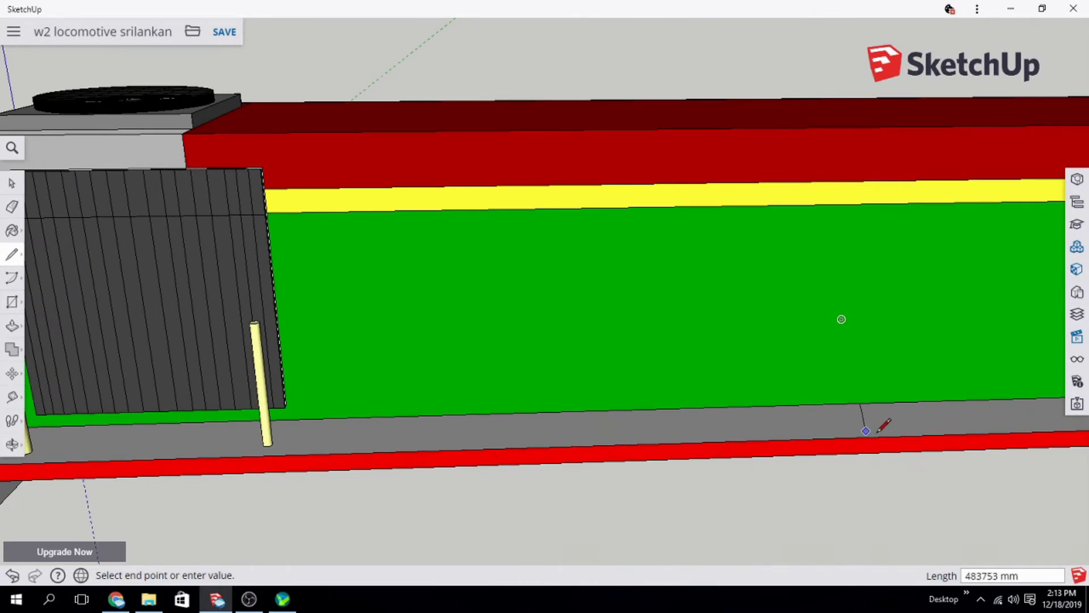
pyautogui.moveTo(971, 434)
pyautogui.mouseDown(button='middle')
pyautogui.moveTo(992, 470)
pyautogui.moveTo(925, 485)
pyautogui.moveTo(897, 396)
pyautogui.mouseUp(button='middle')
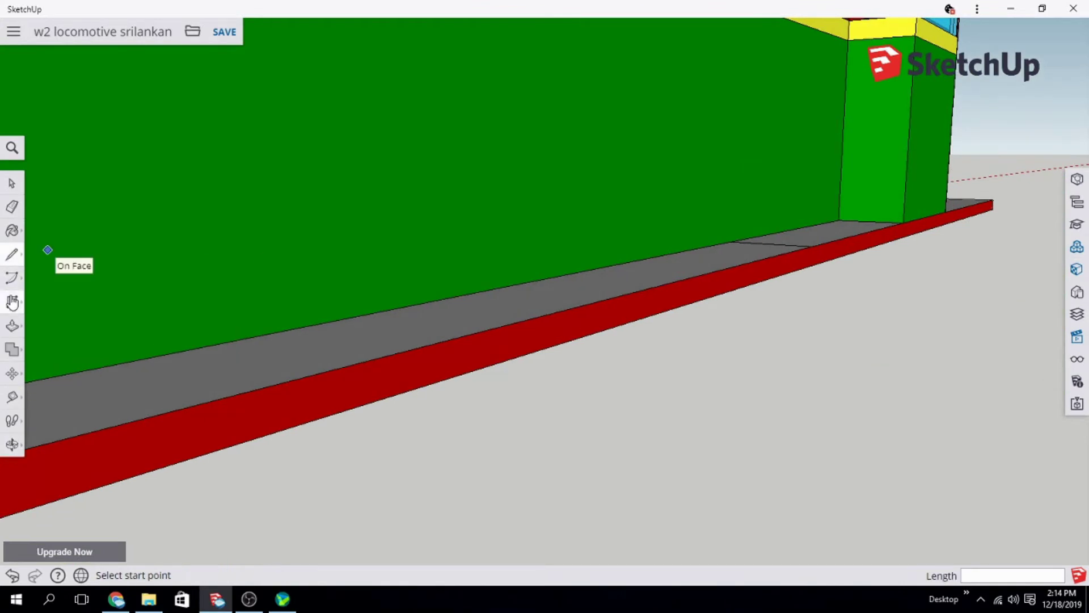
pyautogui.click(12, 302)
pyautogui.click(840, 168)
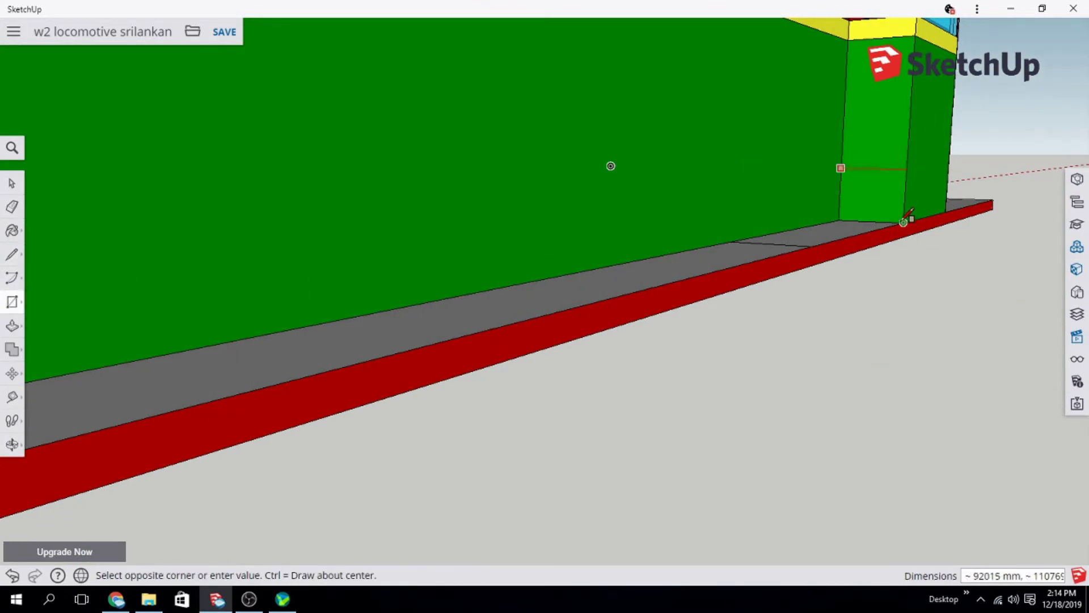
pyautogui.click(12, 325)
pyautogui.moveTo(863, 182); pyautogui.dragTo(778, 238)
# Step: Start a line at the corner of the new box from a low close-up view
pyautogui.moveTo(778, 238)
pyautogui.mouseDown(button='middle')
pyautogui.moveTo(1029, 374)
pyautogui.moveTo(1072, 449)
pyautogui.moveTo(1021, 277)
pyautogui.moveTo(1016, 141)
pyautogui.moveTo(1083, 130)
pyautogui.mouseUp(button='middle')
pyautogui.scroll(5, 965, 142)
pyautogui.scroll(3, 944, 138)
pyautogui.moveTo(943, 139)
pyautogui.mouseDown(button='middle')
pyautogui.moveTo(760, 97)
pyautogui.moveTo(876, 375)
pyautogui.moveTo(617, 294)
pyautogui.moveTo(607, 408)
pyautogui.mouseUp(button='middle')
pyautogui.press('l')
pyautogui.click(722, 433)
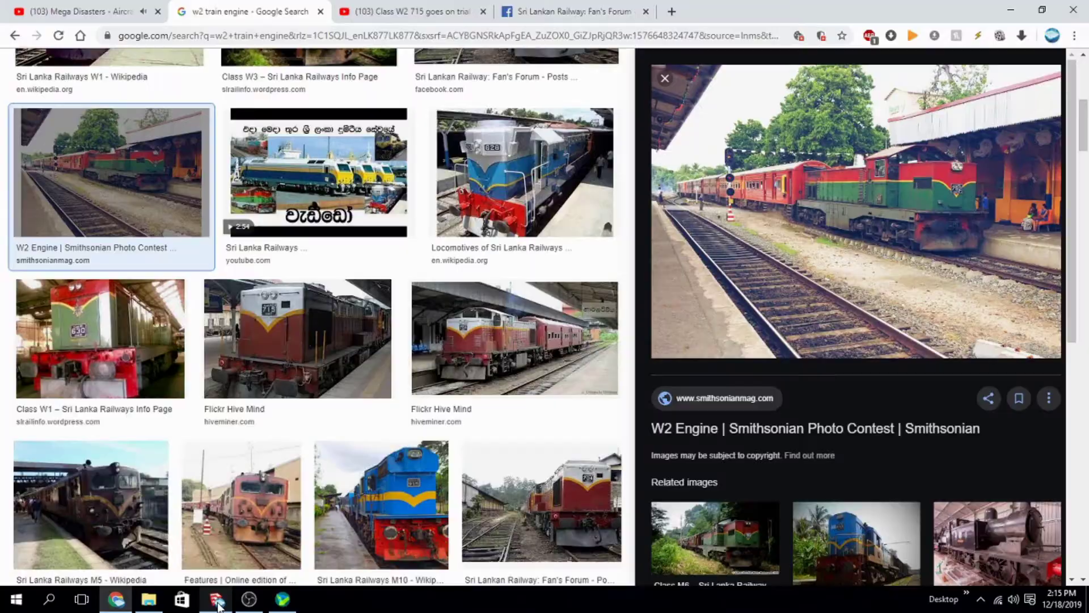
pyautogui.moveTo(732, 515)
pyautogui.mouseDown(button='middle')
pyautogui.moveTo(902, 393)
pyautogui.moveTo(768, 253)
pyautogui.moveTo(401, 185)
pyautogui.mouseUp(button='middle')
# Step: Draw a small rectangle on the red roof edge
pyautogui.scroll(-2, 401, 185)
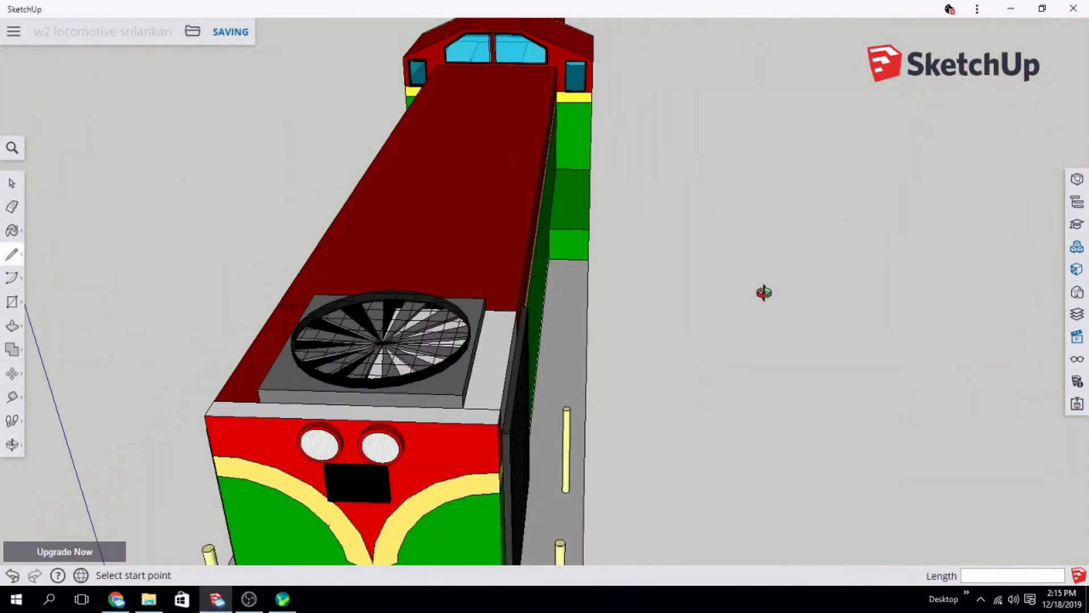
pyautogui.scroll(3, 410, 255)
pyautogui.moveTo(411, 255); pyautogui.dragTo(425, 311, button='middle')
pyautogui.scroll(-3, 433, 316)
pyautogui.scroll(-2, 418, 231)
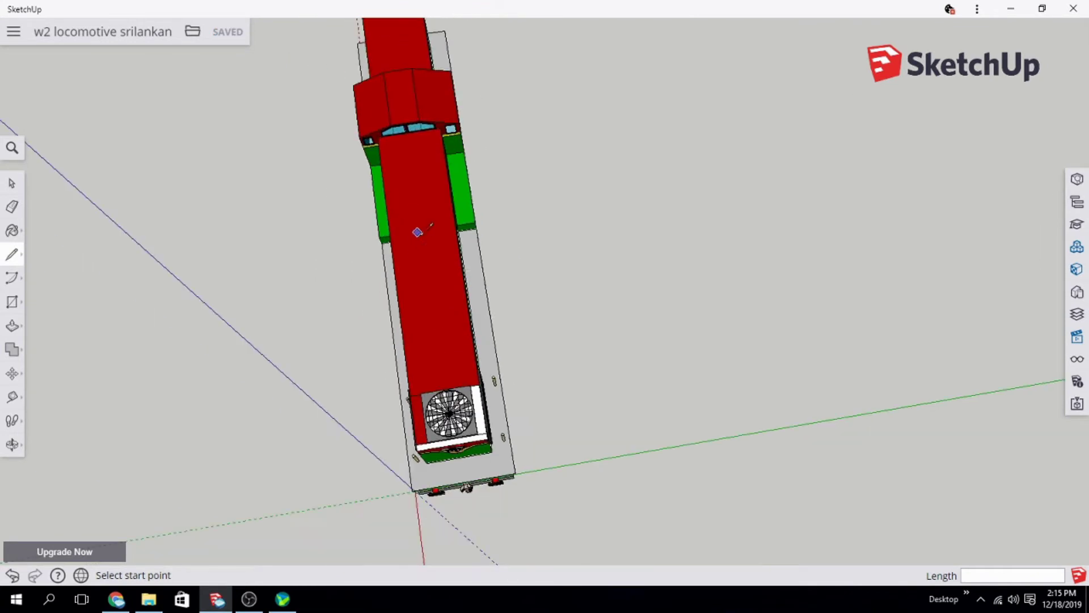
pyautogui.scroll(5, 426, 235)
pyautogui.moveTo(424, 236)
pyautogui.mouseDown(button='middle')
pyautogui.moveTo(657, 226)
pyautogui.moveTo(648, 250)
pyautogui.mouseUp(button='middle')
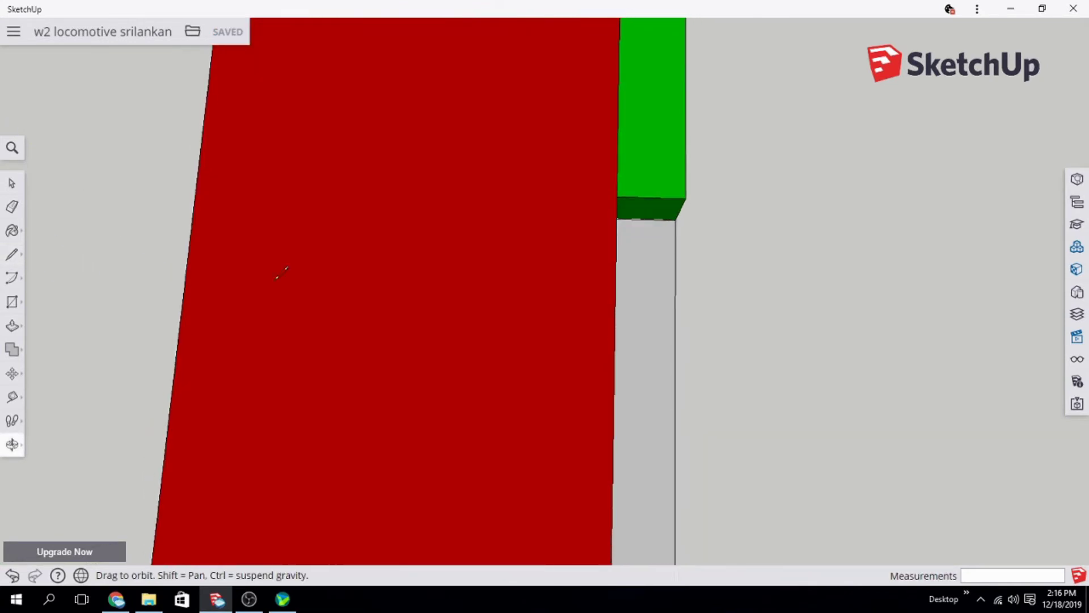
pyautogui.press('r')
pyautogui.click(333, 187)
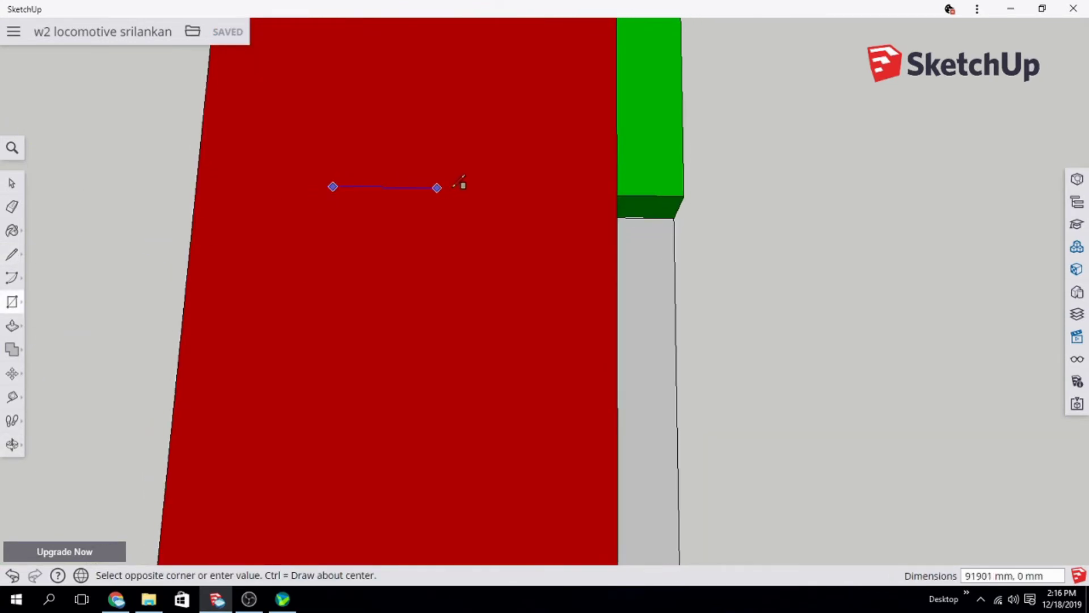
pyautogui.click(460, 332)
# Step: Raise the roof rectangle into a square plate
pyautogui.scroll(-3, 747, 309)
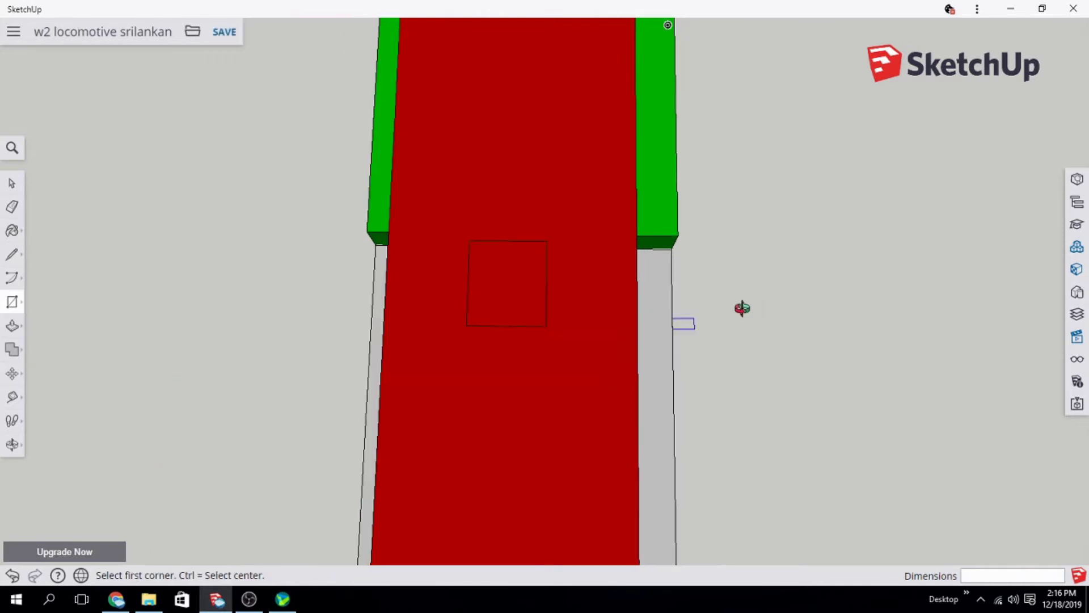
pyautogui.moveTo(746, 309); pyautogui.dragTo(384, 134, button='middle')
pyautogui.click(12, 325)
pyautogui.click(506, 173)
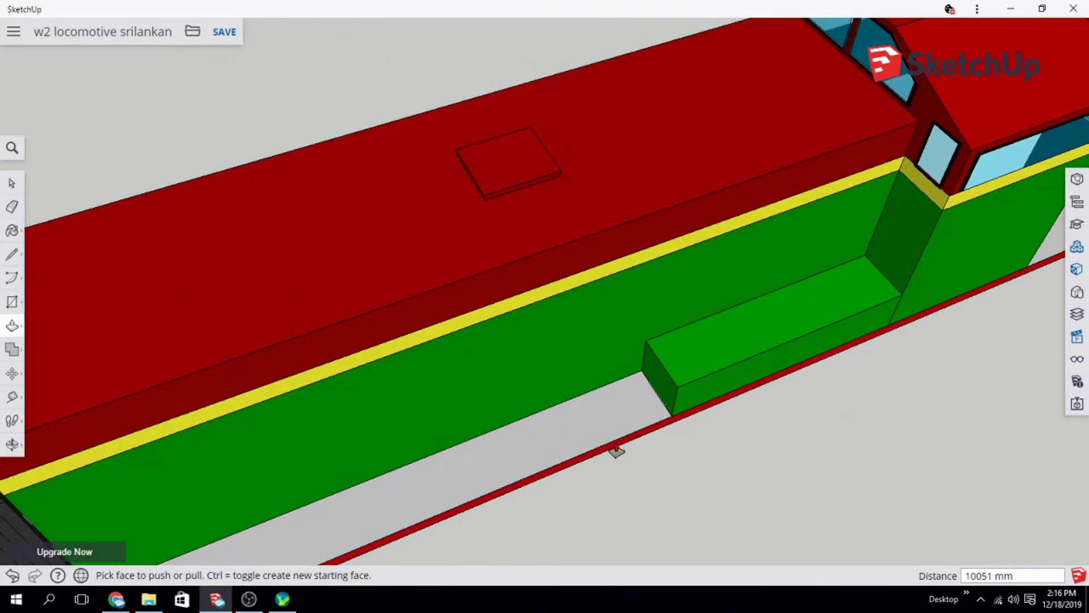
pyautogui.moveTo(525, 46)
pyautogui.mouseDown(button='middle')
pyautogui.moveTo(390, 68)
pyautogui.moveTo(477, 177)
pyautogui.mouseUp(button='middle')
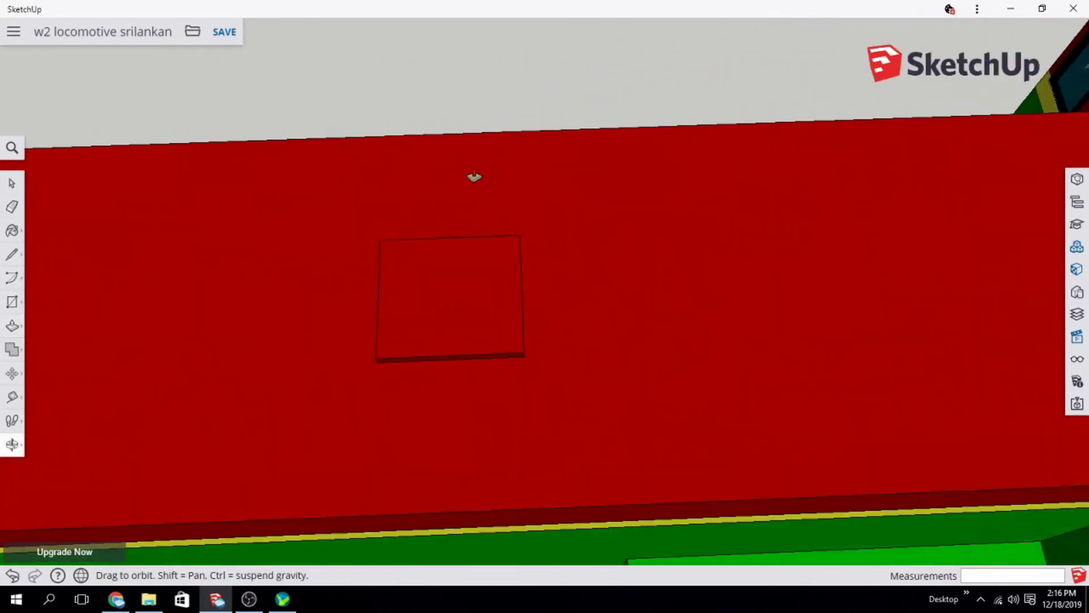
# Step: Draw a circle on the plate and pull it up into a cylindrical stack
pyautogui.click(12, 301)
pyautogui.click(23, 302)
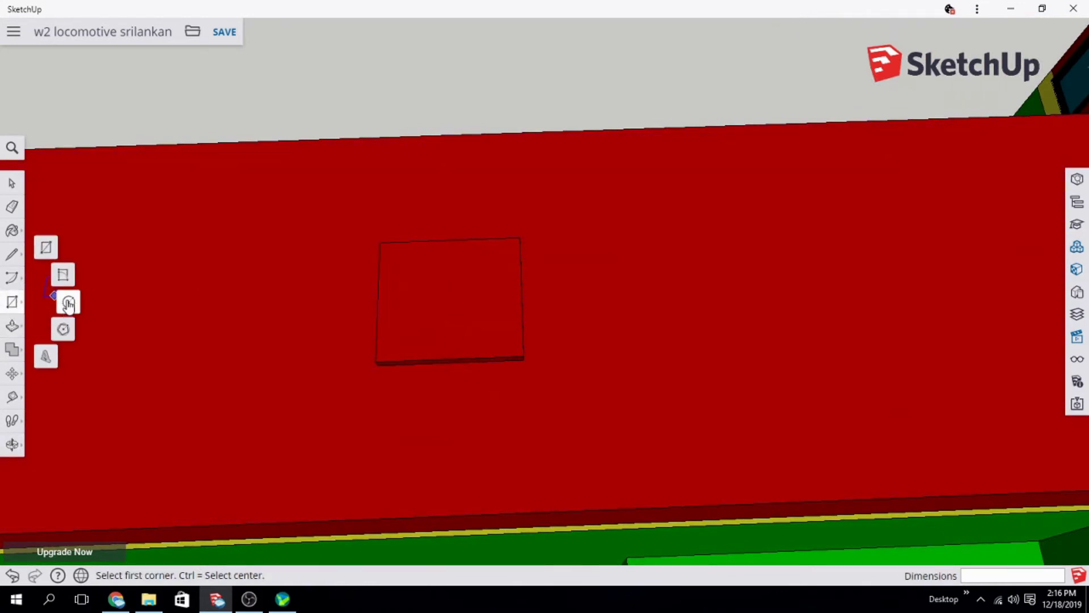
pyautogui.click(64, 328)
pyautogui.click(465, 292)
pyautogui.click(499, 324)
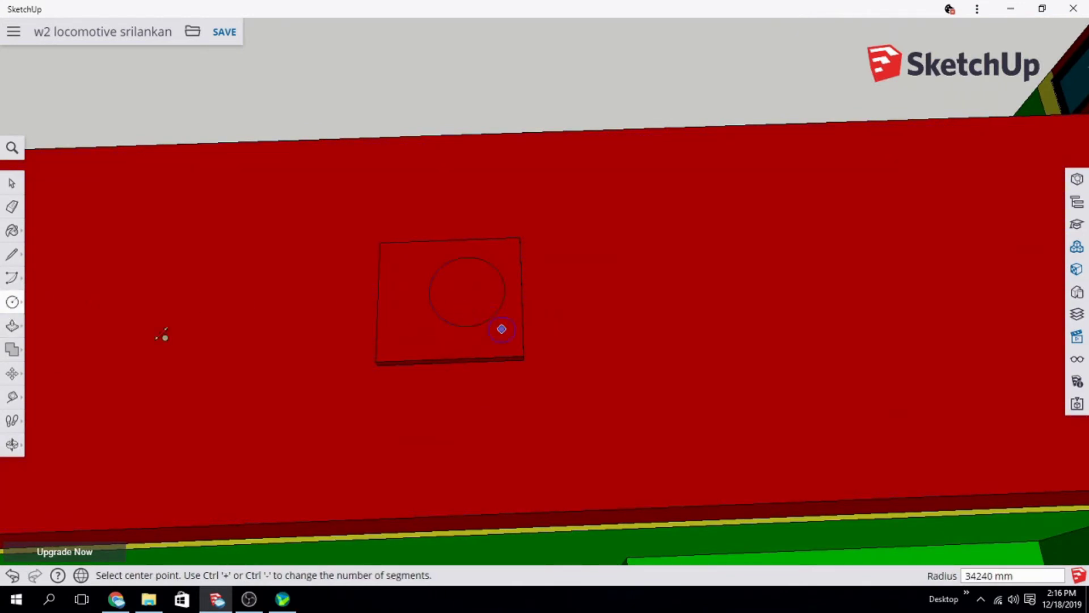
pyautogui.click(12, 325)
pyautogui.click(450, 280)
pyautogui.moveTo(478, 231)
pyautogui.mouseDown(button='middle')
pyautogui.moveTo(484, 49)
pyautogui.moveTo(488, 165)
pyautogui.moveTo(498, 77)
pyautogui.mouseUp(button='middle')
pyautogui.click(488, 140)
# Step: Draw a line from the cylinder to the base plate, then undo the unwanted triangle face
pyautogui.moveTo(566, 92)
pyautogui.mouseDown(button='middle')
pyautogui.moveTo(607, 227)
pyautogui.moveTo(511, 227)
pyautogui.mouseUp(button='middle')
pyautogui.click(12, 253)
pyautogui.click(470, 217)
pyautogui.moveTo(430, 311)
pyautogui.mouseDown(button='middle')
pyautogui.moveTo(649, 348)
pyautogui.moveTo(931, 312)
pyautogui.moveTo(867, 196)
pyautogui.moveTo(882, 206)
pyautogui.mouseUp(button='middle')
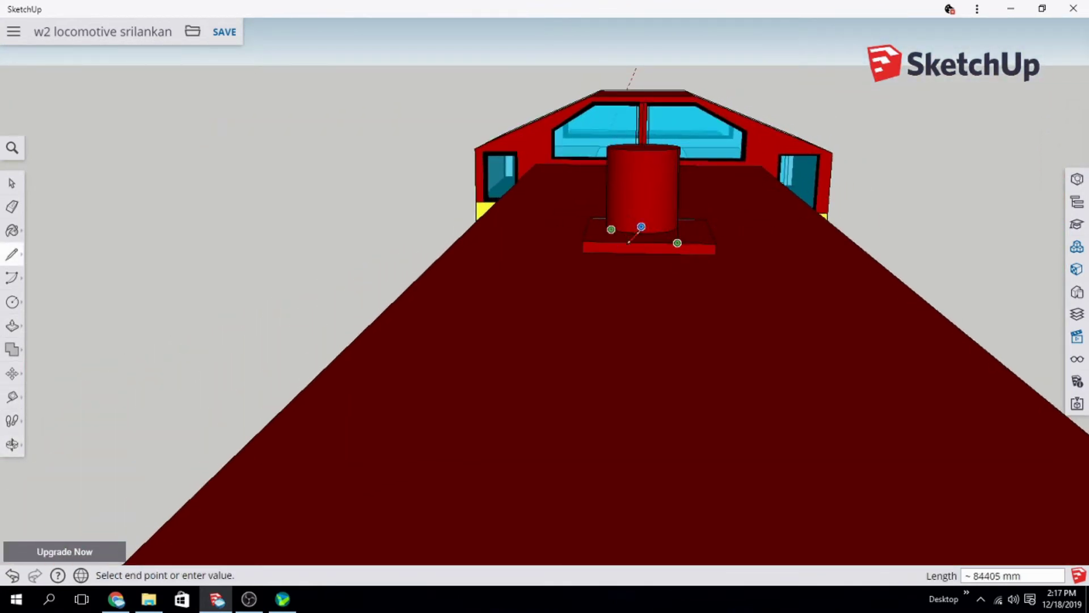
pyautogui.moveTo(611, 145)
pyautogui.mouseDown(button='middle')
pyautogui.moveTo(661, 329)
pyautogui.moveTo(556, 292)
pyautogui.mouseUp(button='middle')
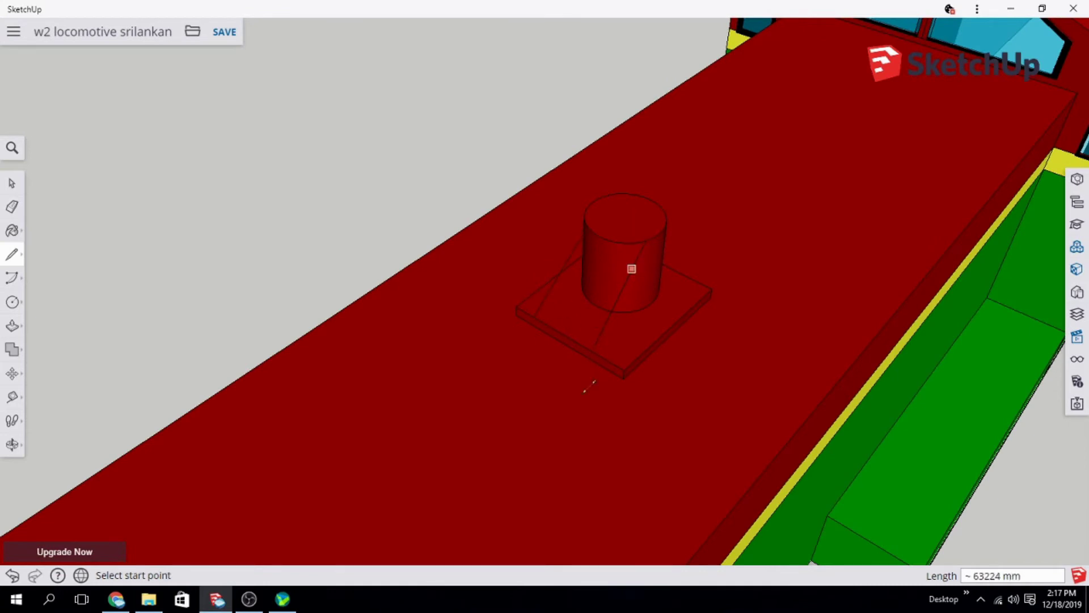
pyautogui.click(532, 317)
pyautogui.moveTo(533, 317)
pyautogui.mouseDown(button='middle')
pyautogui.moveTo(542, 343)
pyautogui.moveTo(510, 352)
pyautogui.mouseUp(button='middle')
pyautogui.click(12, 575)
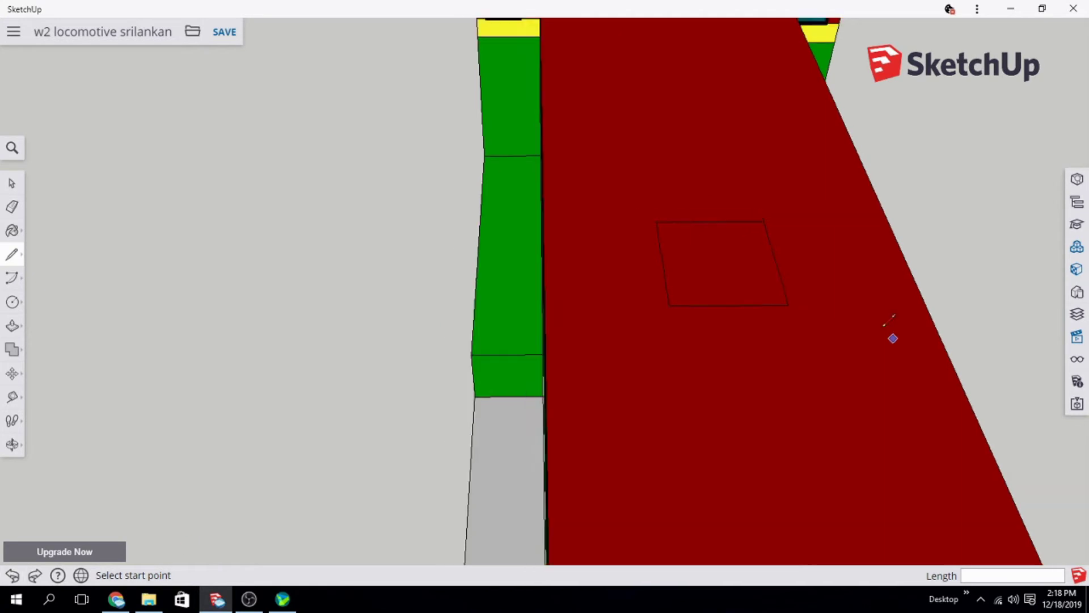
# Step: Start a line at the edge of the roof fan circle
pyautogui.moveTo(890, 336); pyautogui.dragTo(887, 146, button='middle')
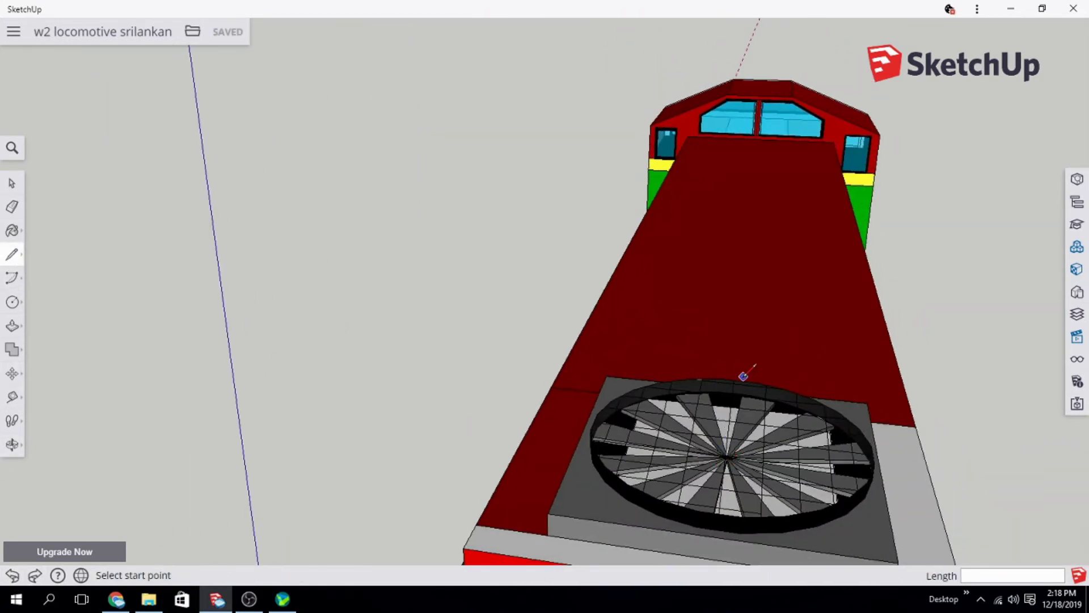
pyautogui.moveTo(741, 417); pyautogui.dragTo(872, 505, button='middle')
pyautogui.click(722, 377)
pyautogui.scroll(-5, 722, 377)
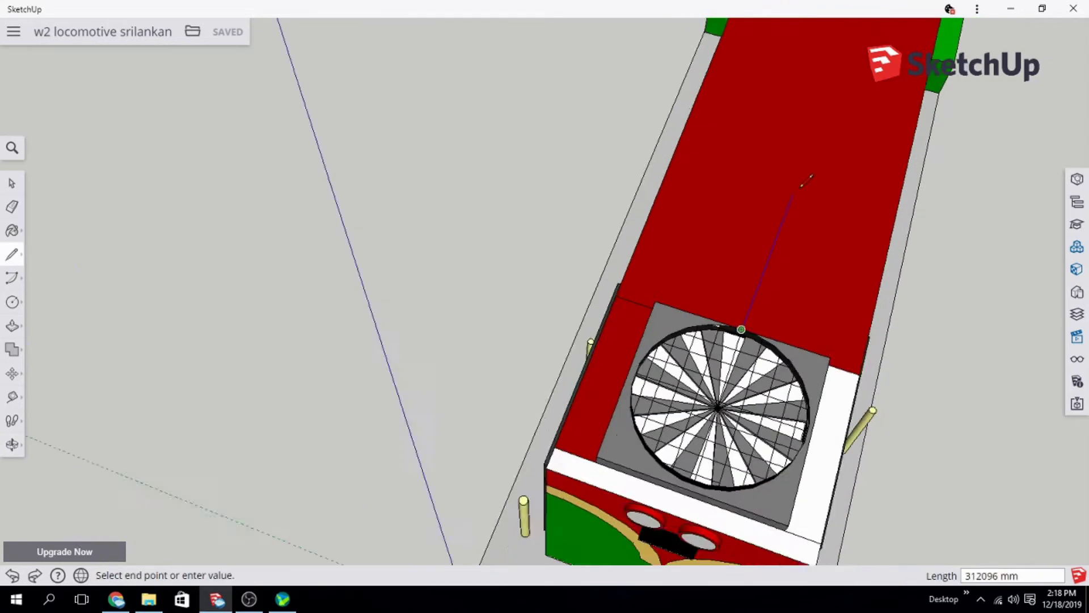
pyautogui.scroll(2, 828, 50)
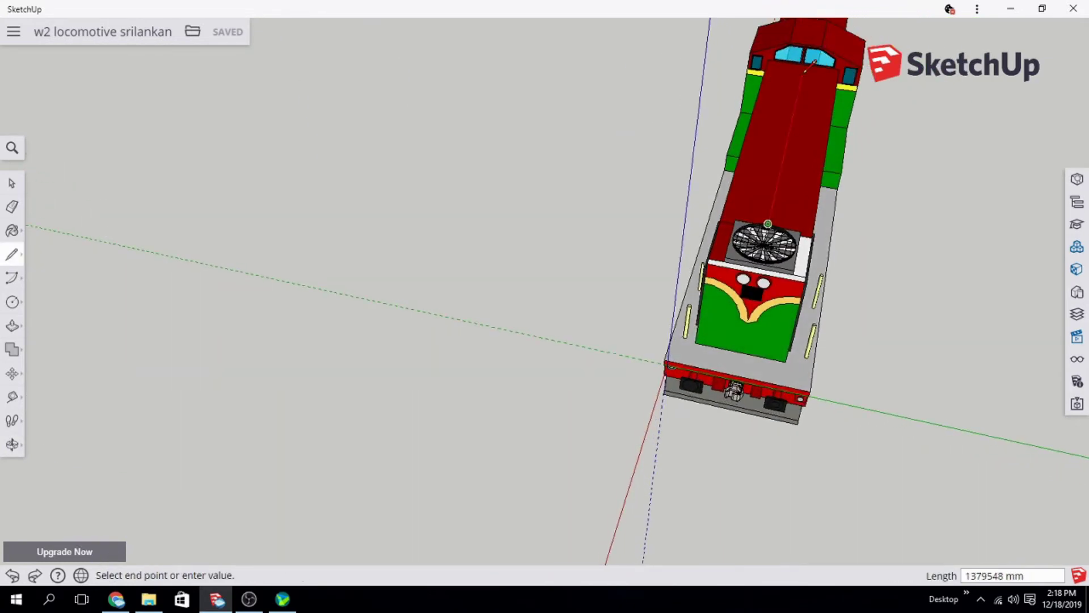
pyautogui.scroll(3, 802, 70)
pyautogui.moveTo(790, 126); pyautogui.dragTo(776, 63, button='middle')
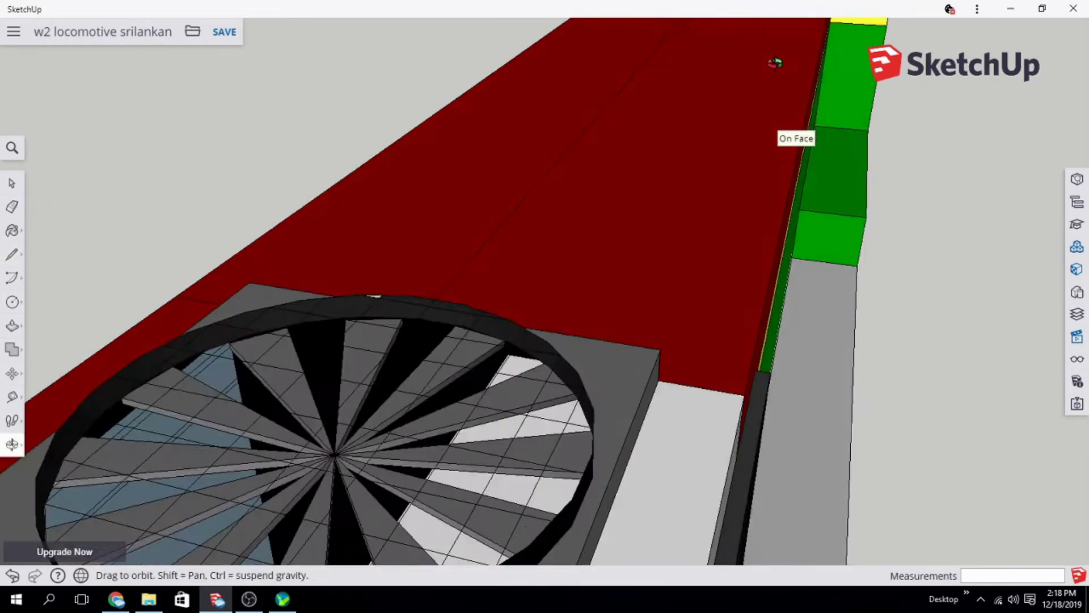
pyautogui.scroll(-4, 776, 63)
# Step: Switch to Top view and draw a rectangle on the red roof
pyautogui.moveTo(828, 340)
pyautogui.mouseDown(button='middle')
pyautogui.moveTo(855, 351)
pyautogui.moveTo(964, 340)
pyautogui.mouseUp(button='middle')
pyautogui.click(1077, 337)
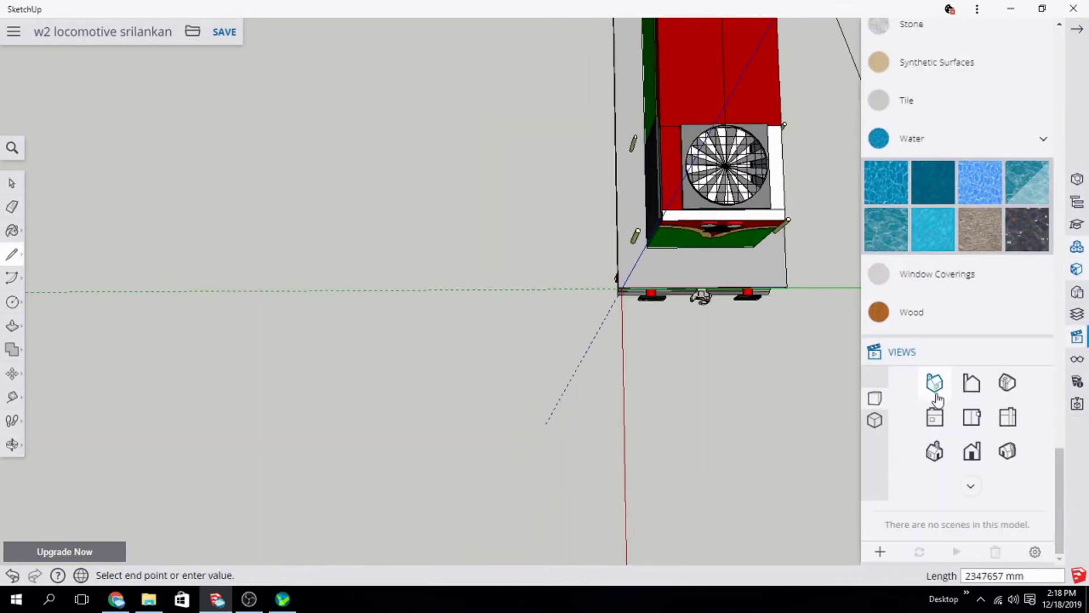
pyautogui.click(972, 417)
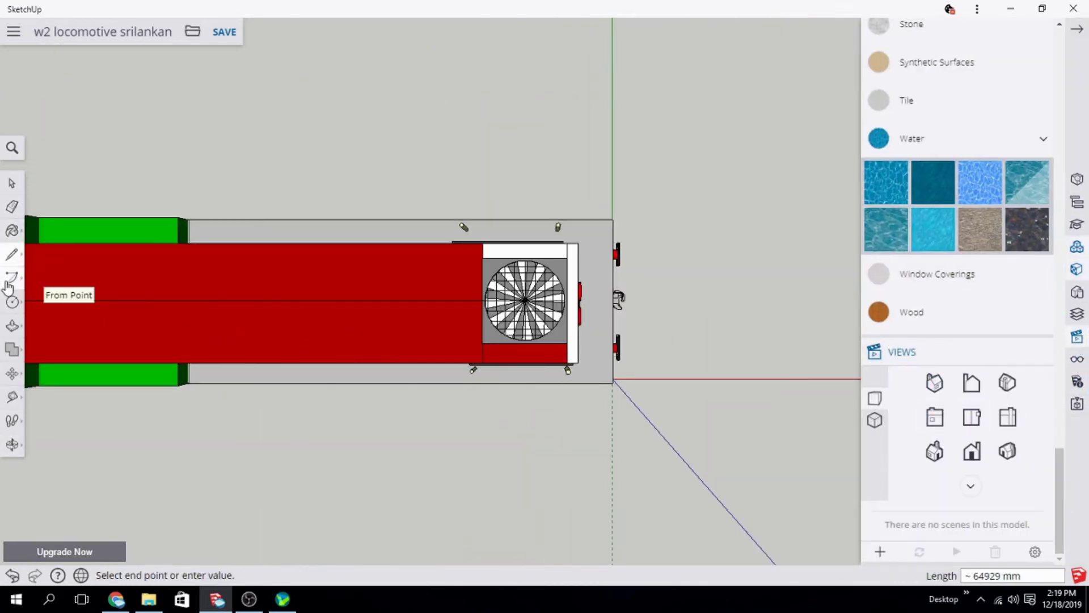
pyautogui.click(12, 301)
pyautogui.click(51, 246)
pyautogui.scroll(-2, 80, 309)
pyautogui.click(74, 291)
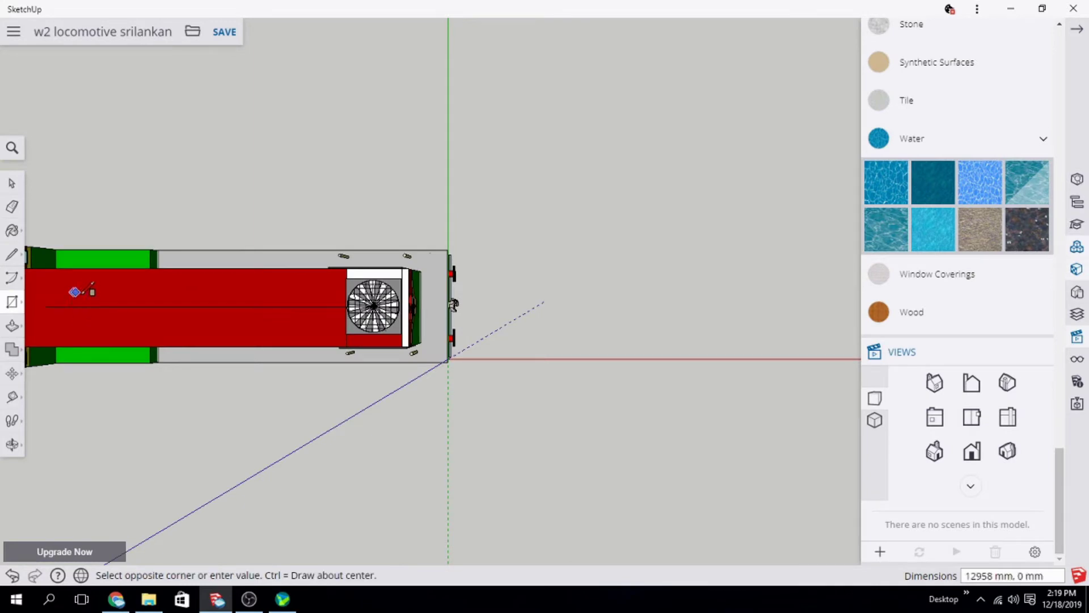
pyautogui.click(120, 337)
# Step: Pull the roof rectangle up into a raised panel
pyautogui.moveTo(129, 316)
pyautogui.mouseDown(button='middle')
pyautogui.moveTo(301, 236)
pyautogui.moveTo(559, 307)
pyautogui.mouseUp(button='middle')
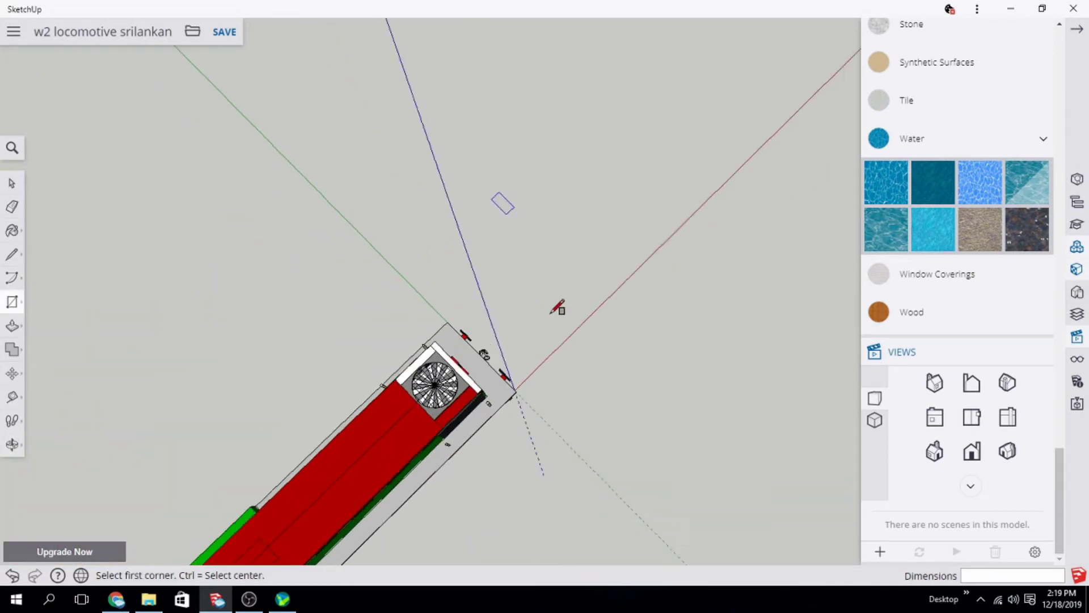
pyautogui.scroll(3, 339, 474)
pyautogui.scroll(5, 403, 477)
pyautogui.moveTo(403, 476)
pyautogui.mouseDown(button='middle')
pyautogui.moveTo(525, 263)
pyautogui.moveTo(504, 379)
pyautogui.mouseUp(button='middle')
pyautogui.moveTo(504, 379); pyautogui.dragTo(493, 363)
pyautogui.press('space')
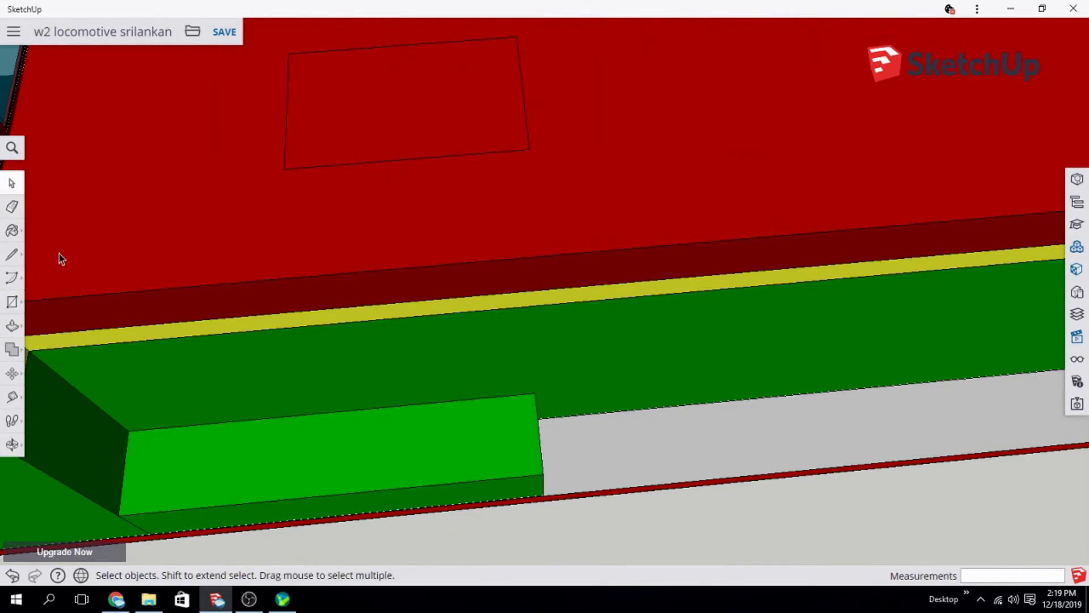
pyautogui.click(12, 325)
pyautogui.click(352, 125)
pyautogui.moveTo(352, 102)
pyautogui.mouseDown(button='middle')
pyautogui.moveTo(350, 149)
pyautogui.moveTo(385, 53)
pyautogui.moveTo(499, 43)
pyautogui.moveTo(236, 310)
pyautogui.moveTo(687, 259)
pyautogui.moveTo(675, 261)
pyautogui.mouseUp(button='middle')
# Step: Start a circle on the raised roof panel, then cancel it
pyautogui.click(11, 301)
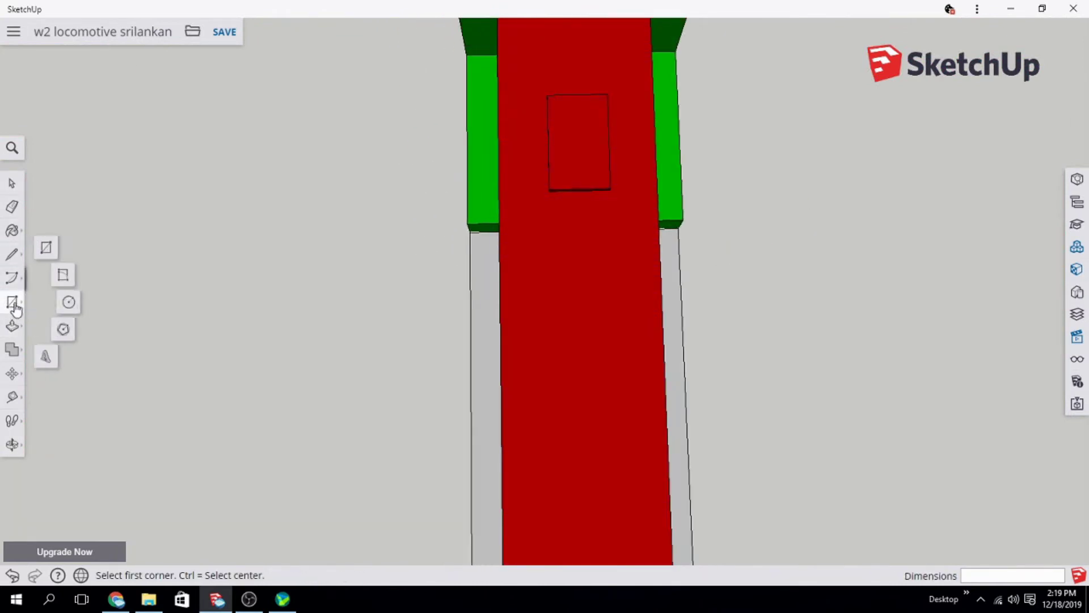
pyautogui.click(65, 309)
pyautogui.click(577, 131)
pyautogui.press('Escape')
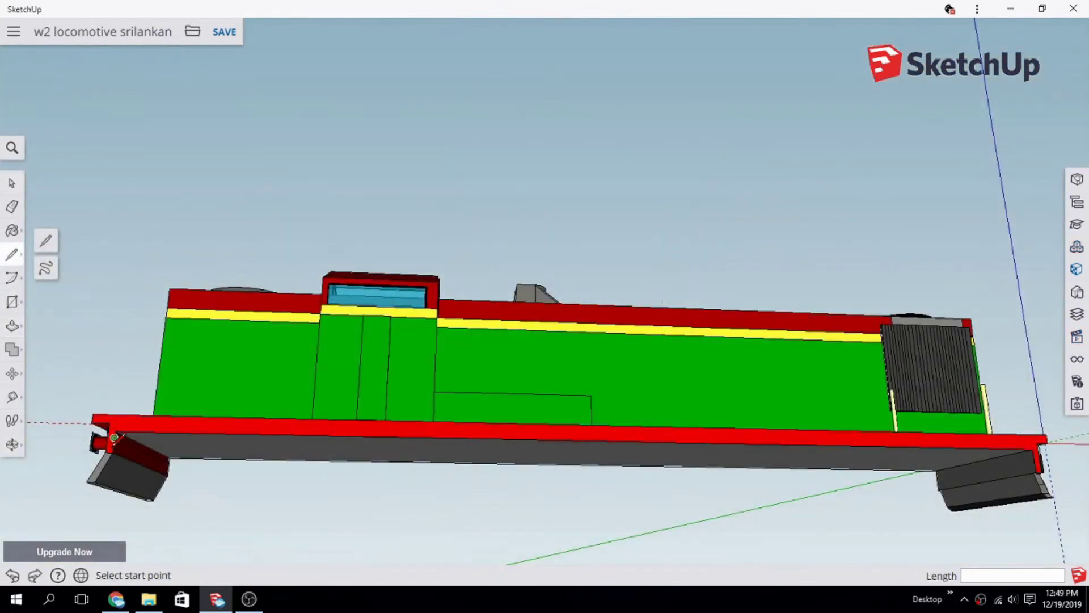
# Step: Orbit to a low view under the locomotive's front end and try push-pulling its underside face
pyautogui.click(113, 438)
pyautogui.scroll(2, 114, 440)
pyautogui.scroll(3, 117, 446)
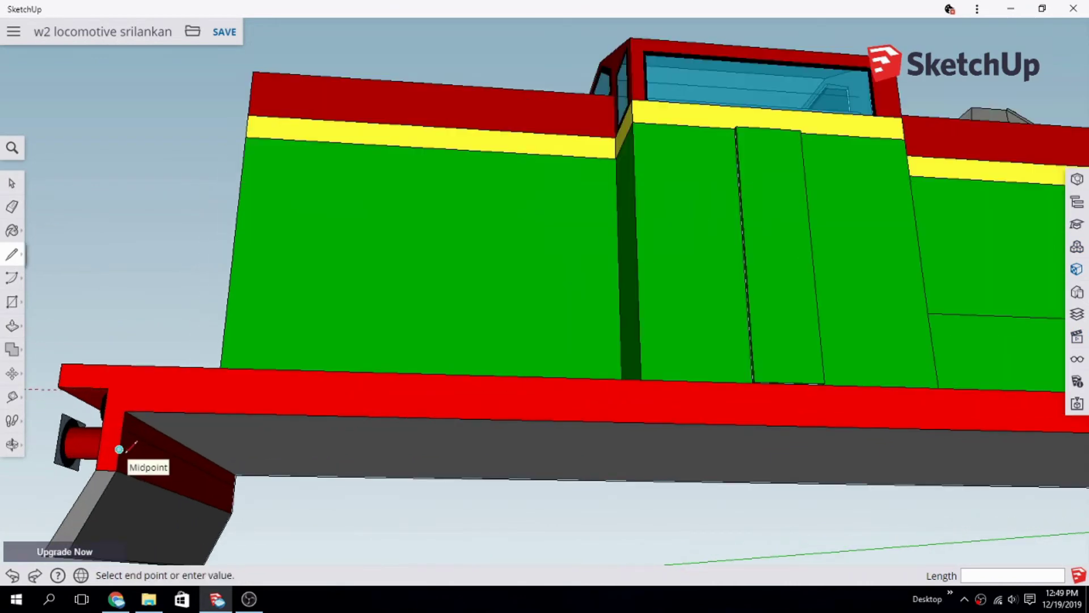
pyautogui.scroll(-5, 802, 492)
pyautogui.scroll(-3, 802, 492)
pyautogui.moveTo(801, 493)
pyautogui.mouseDown(button='middle')
pyautogui.moveTo(627, 545)
pyautogui.moveTo(523, 499)
pyautogui.moveTo(657, 523)
pyautogui.mouseUp(button='middle')
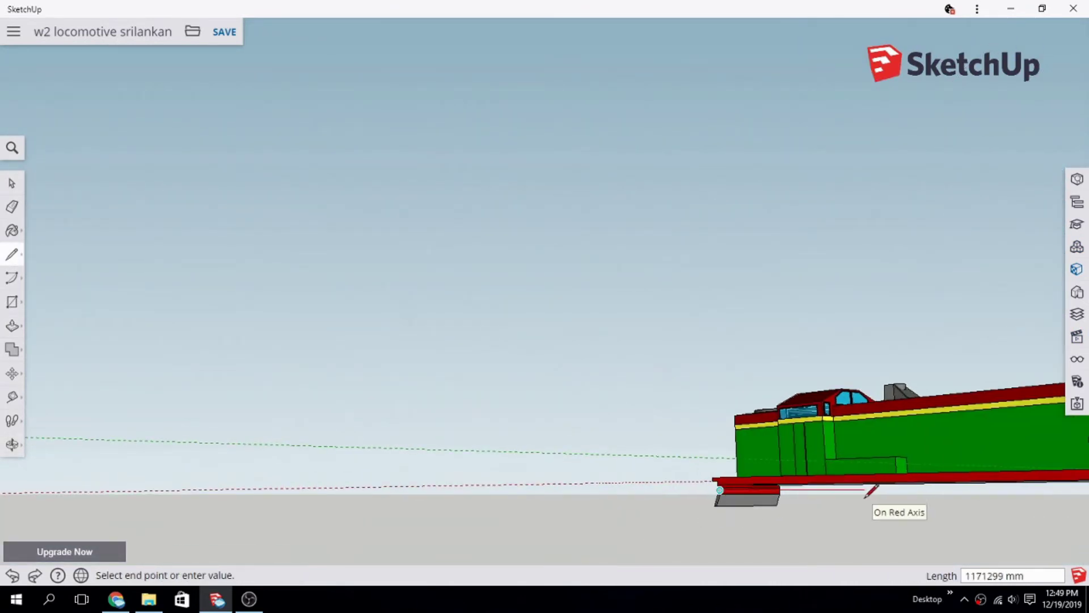
pyautogui.scroll(-3, 867, 496)
pyautogui.scroll(-2, 937, 498)
pyautogui.moveTo(966, 499); pyautogui.dragTo(444, 535, button='middle')
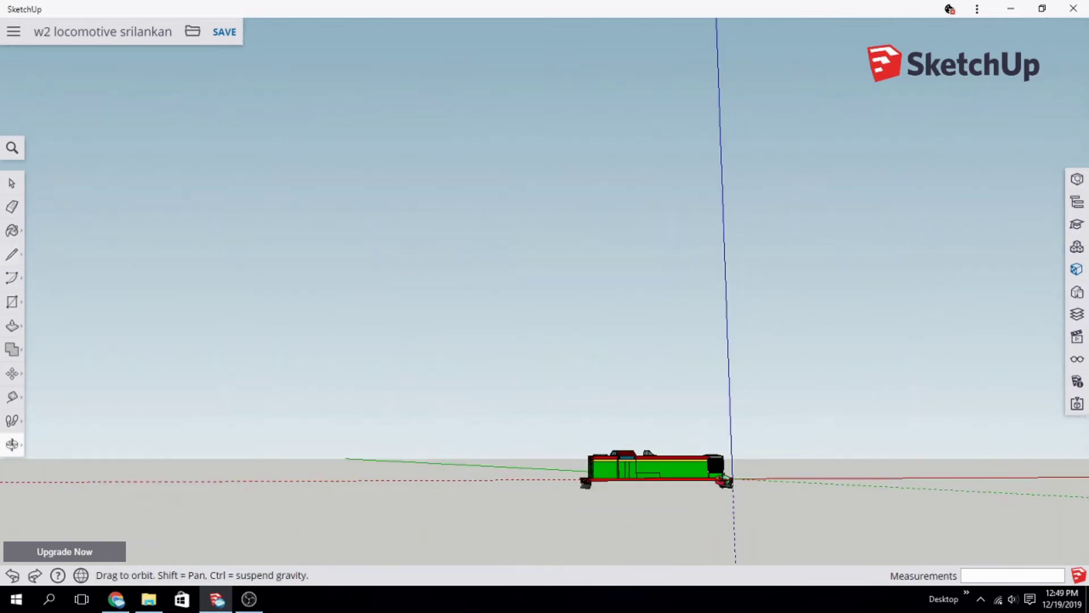
pyautogui.scroll(3, 727, 481)
pyautogui.scroll(3, 743, 468)
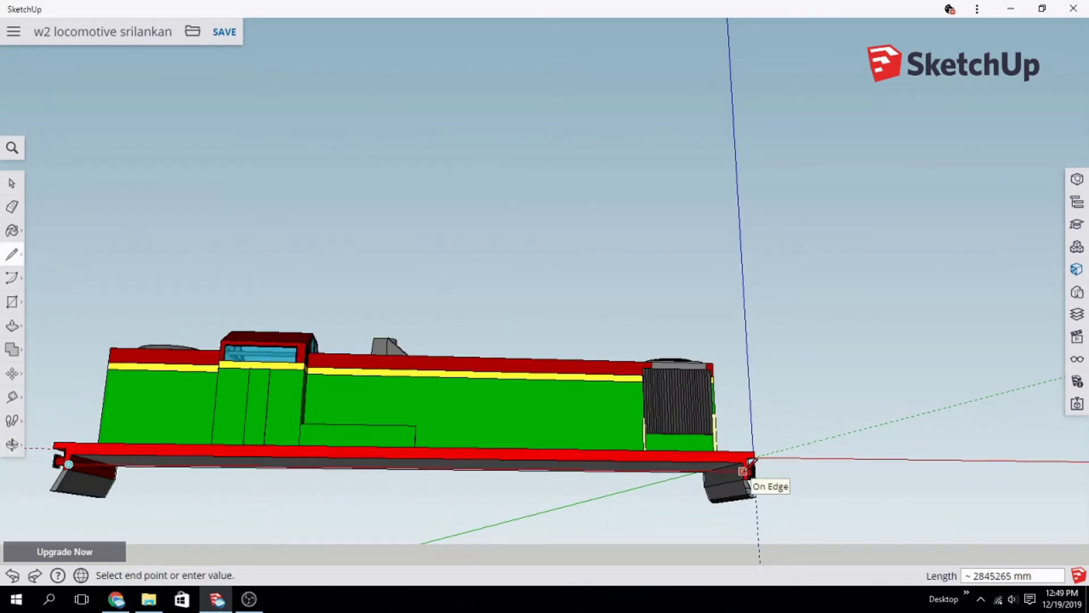
pyautogui.moveTo(750, 461); pyautogui.dragTo(510, 477, button='middle')
pyautogui.click(12, 325)
pyautogui.moveTo(68, 397)
pyautogui.mouseDown(button='middle')
pyautogui.moveTo(147, 488)
pyautogui.moveTo(576, 455)
pyautogui.moveTo(484, 496)
pyautogui.moveTo(522, 527)
pyautogui.moveTo(598, 479)
pyautogui.mouseUp(button='middle')
pyautogui.click(577, 455)
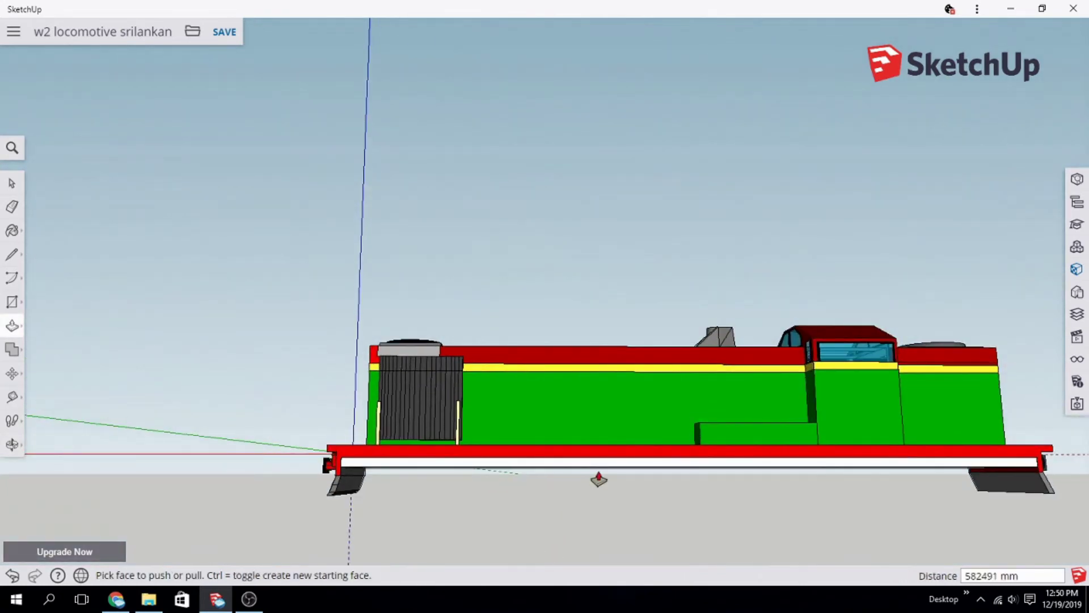
# Step: Draw a trapezoid outline below the frame and push/pull it into a tapered tank block
pyautogui.press('l')
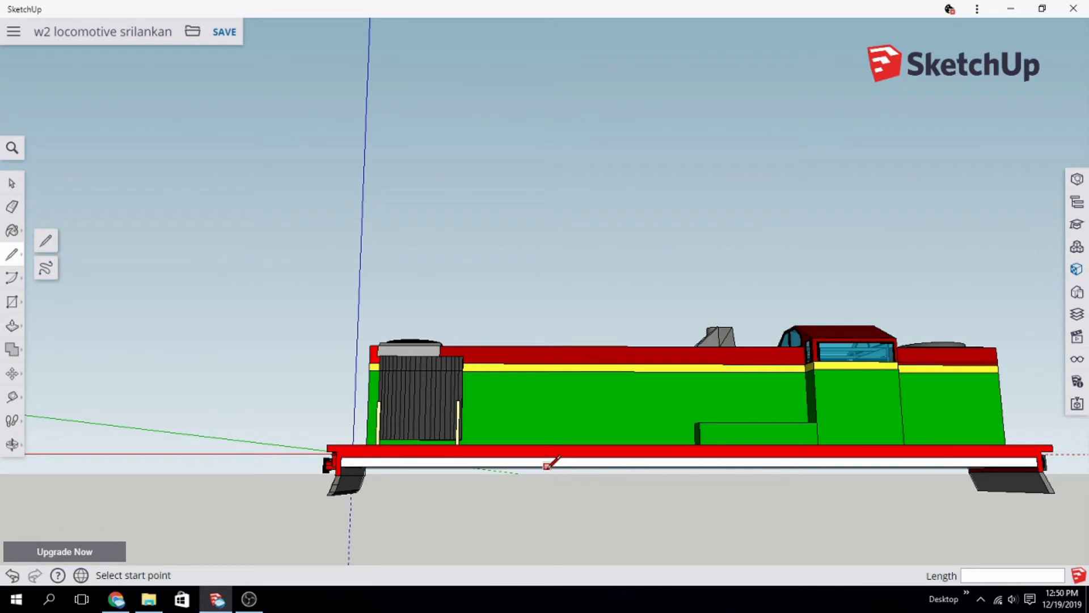
pyautogui.click(564, 466)
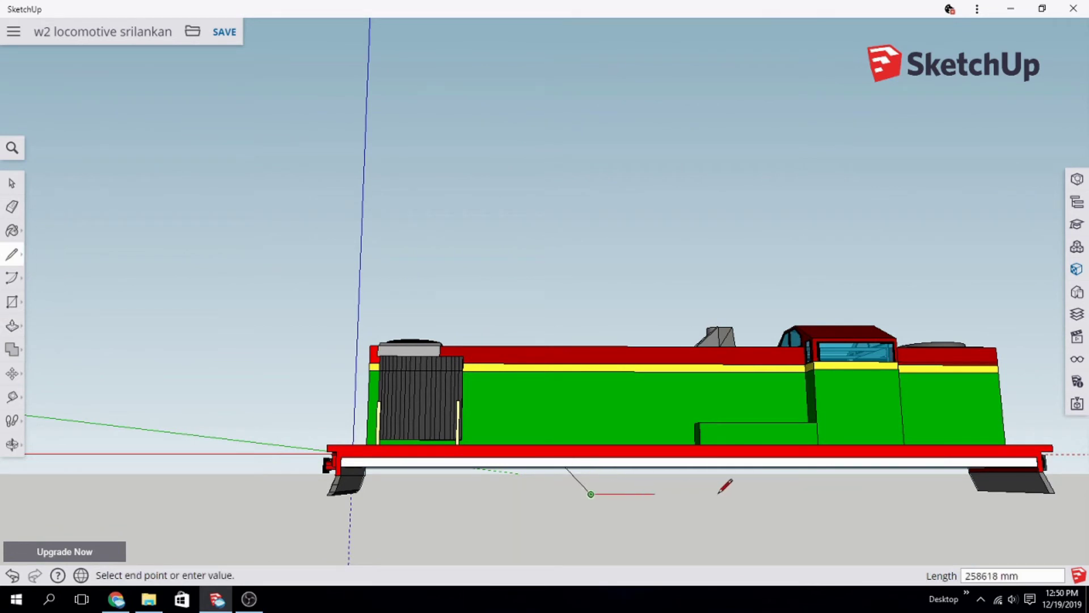
pyautogui.click(826, 465)
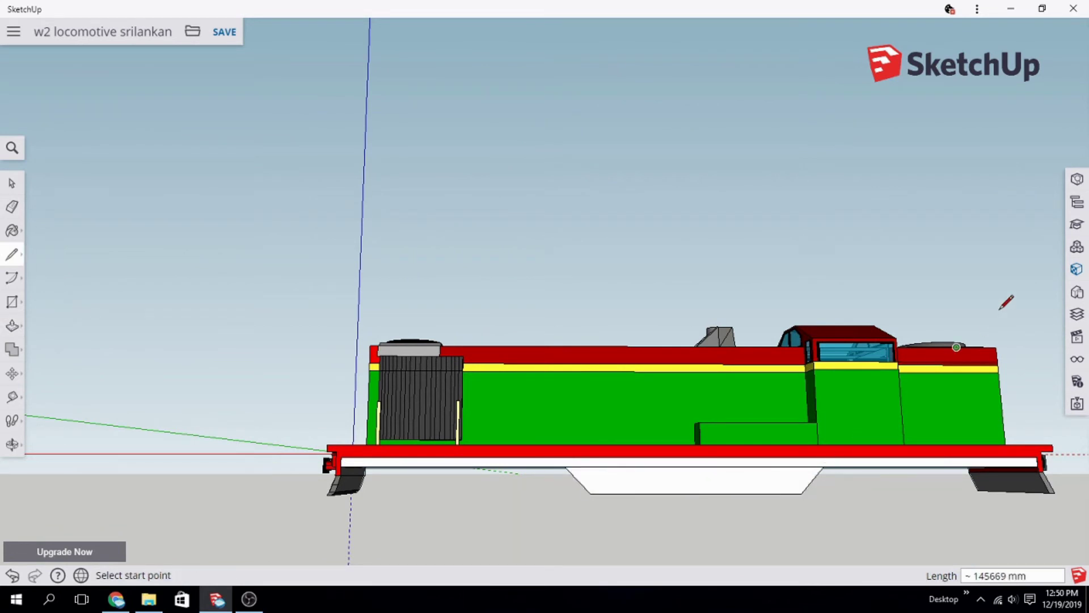
pyautogui.moveTo(1003, 304)
pyautogui.mouseDown(button='middle')
pyautogui.moveTo(175, 294)
pyautogui.moveTo(74, 340)
pyautogui.mouseUp(button='middle')
pyautogui.press('p')
pyautogui.click(413, 500)
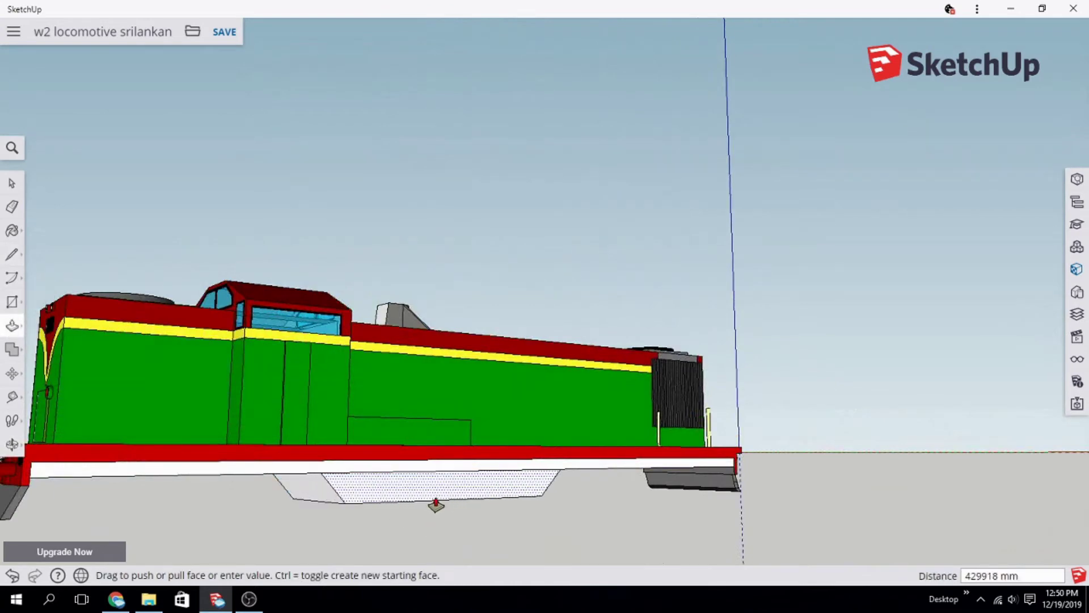
pyautogui.click(457, 510)
pyautogui.moveTo(457, 511); pyautogui.dragTo(476, 470, button='middle')
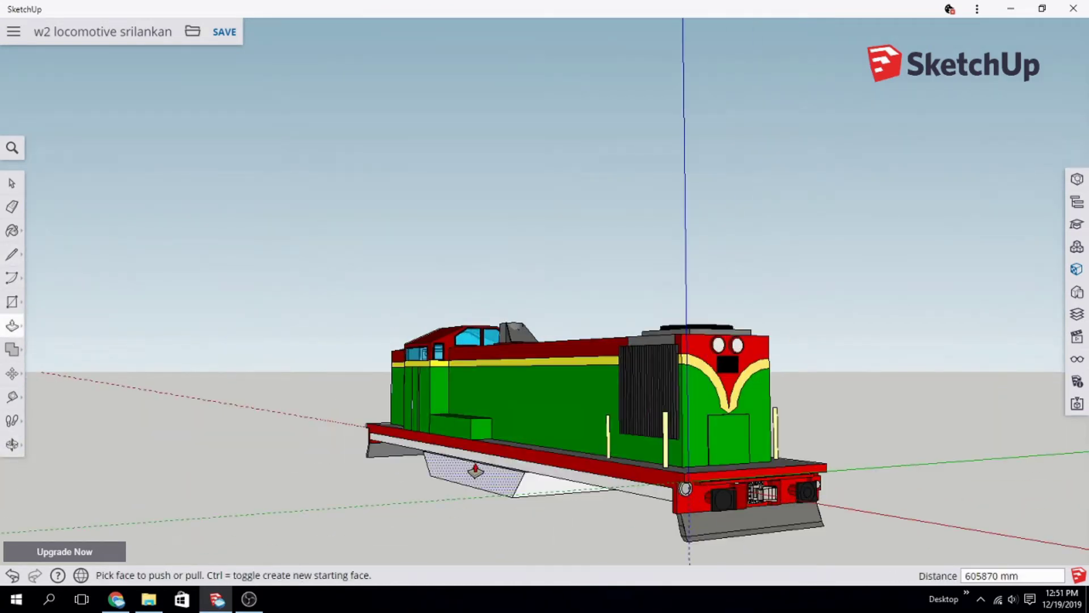
pyautogui.click(475, 470)
pyautogui.moveTo(843, 520)
pyautogui.mouseDown(button='middle')
pyautogui.moveTo(487, 344)
pyautogui.moveTo(256, 363)
pyautogui.mouseUp(button='middle')
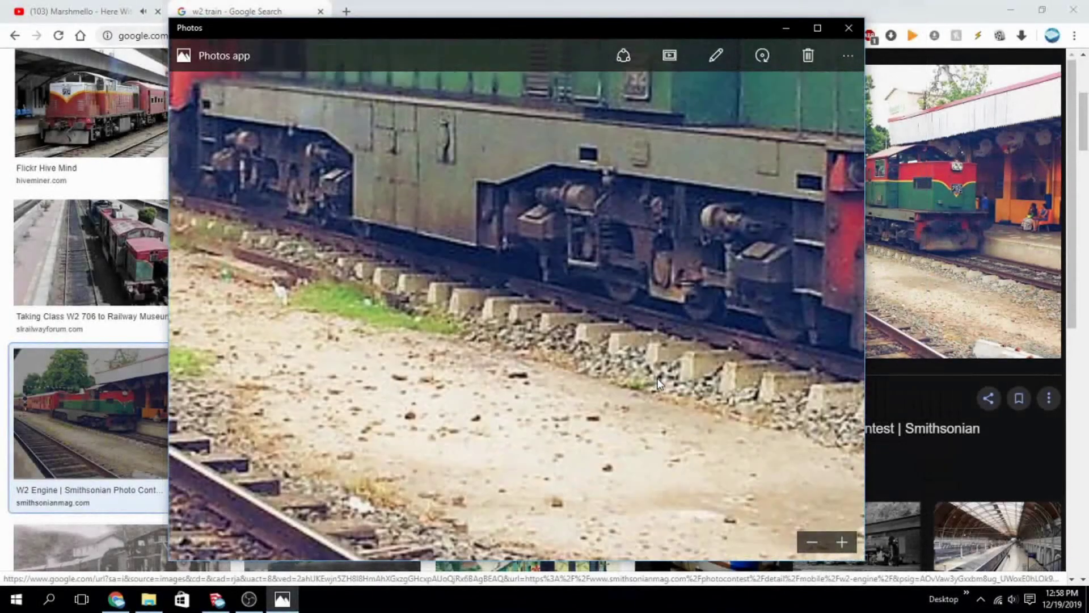
# Step: Pan the W2 reference photo and zoom out until the whole locomotive shows, then return to SketchUp
pyautogui.moveTo(657, 382); pyautogui.dragTo(827, 543)
pyautogui.click(808, 539)
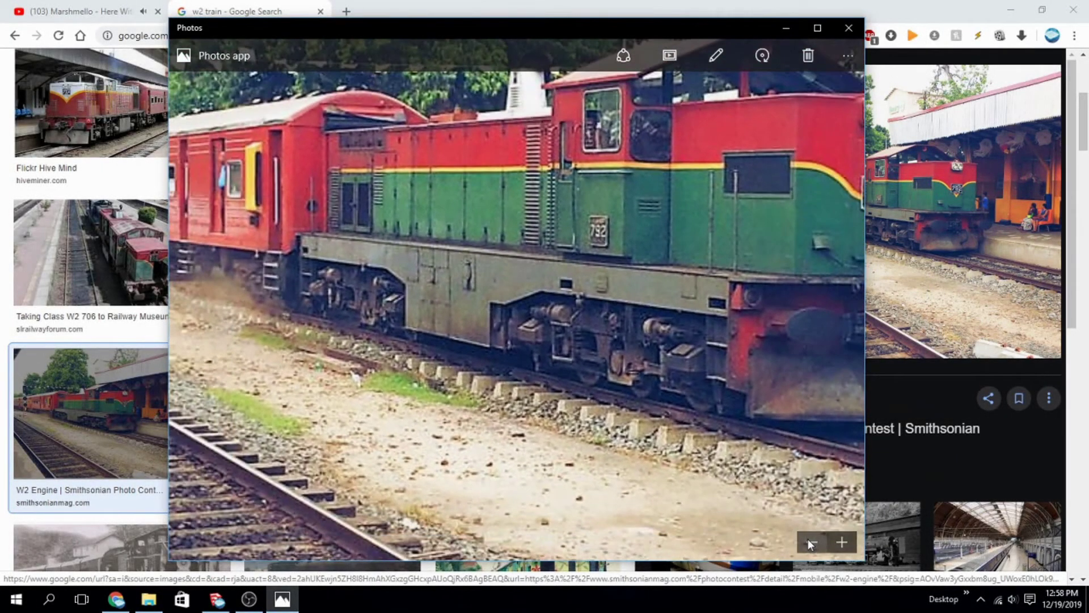
pyautogui.click(807, 539)
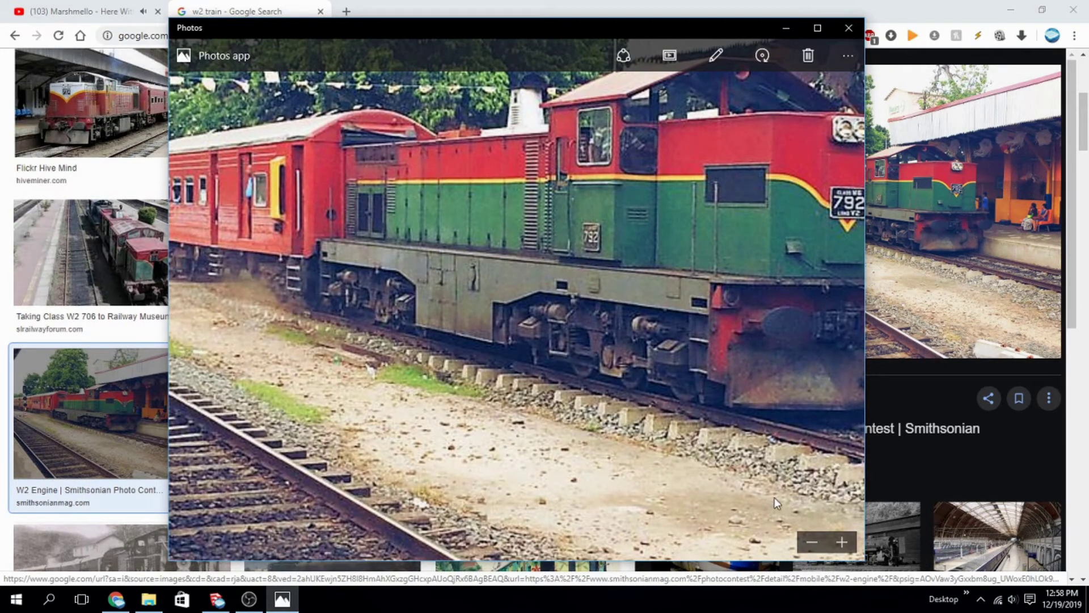
pyautogui.click(805, 539)
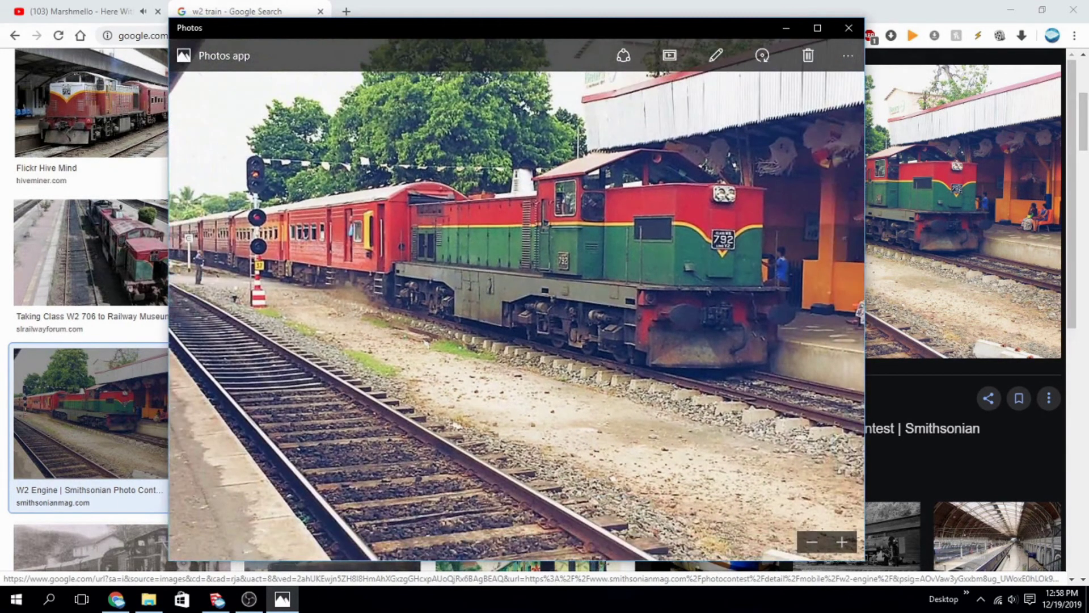
pyautogui.click(219, 600)
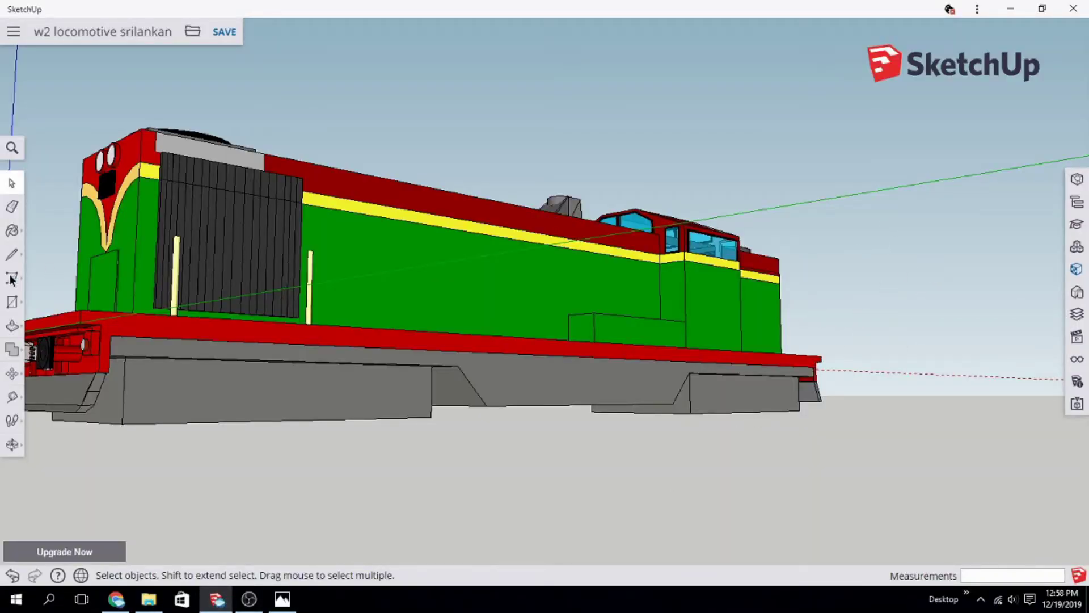
# Step: Orbit beneath the locomotive and push in the grey underframe blocks' side faces one after another
pyautogui.click(245, 603)
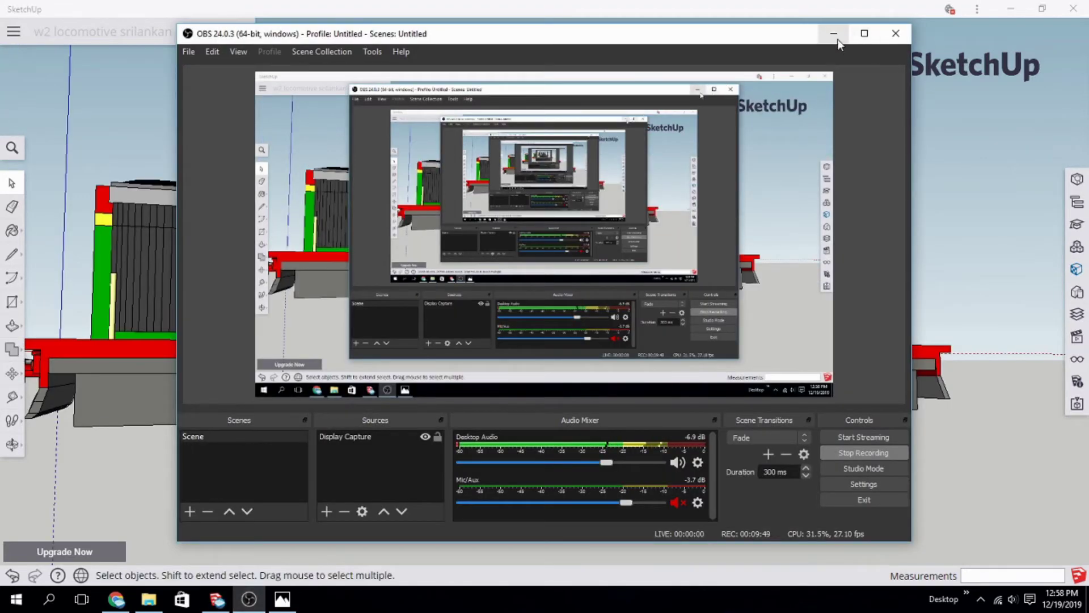
pyautogui.click(834, 33)
pyautogui.moveTo(868, 165)
pyautogui.mouseDown(button='middle')
pyautogui.moveTo(391, 158)
pyautogui.moveTo(297, 100)
pyautogui.moveTo(273, 101)
pyautogui.mouseUp(button='middle')
pyautogui.moveTo(886, 180)
pyautogui.mouseDown(button='middle')
pyautogui.moveTo(780, 100)
pyautogui.moveTo(773, 28)
pyautogui.moveTo(284, 67)
pyautogui.moveTo(12, 284)
pyautogui.mouseUp(button='middle')
pyautogui.click(12, 325)
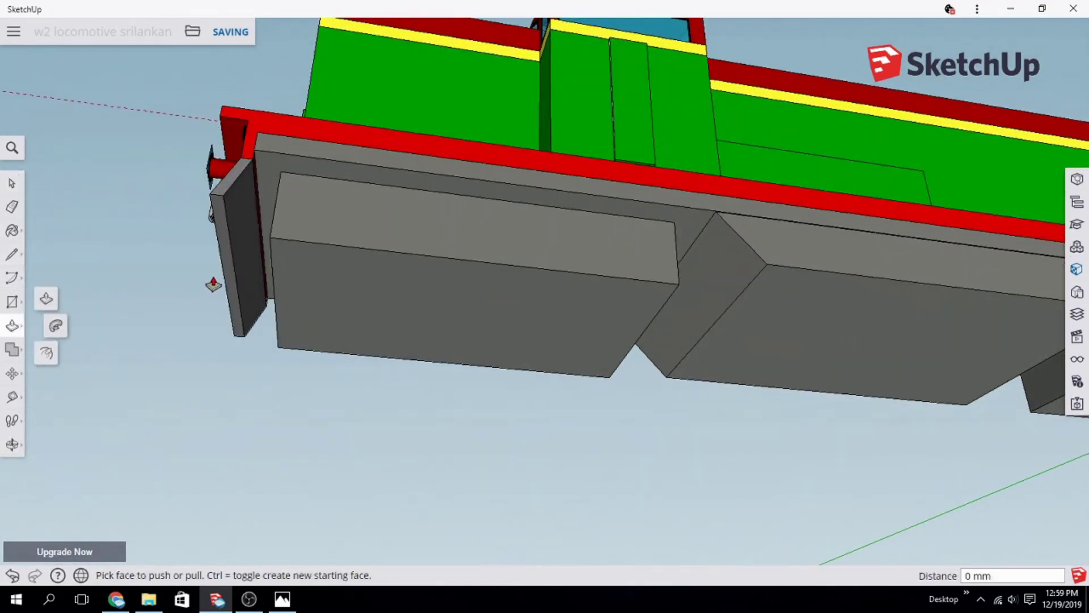
pyautogui.click(376, 230)
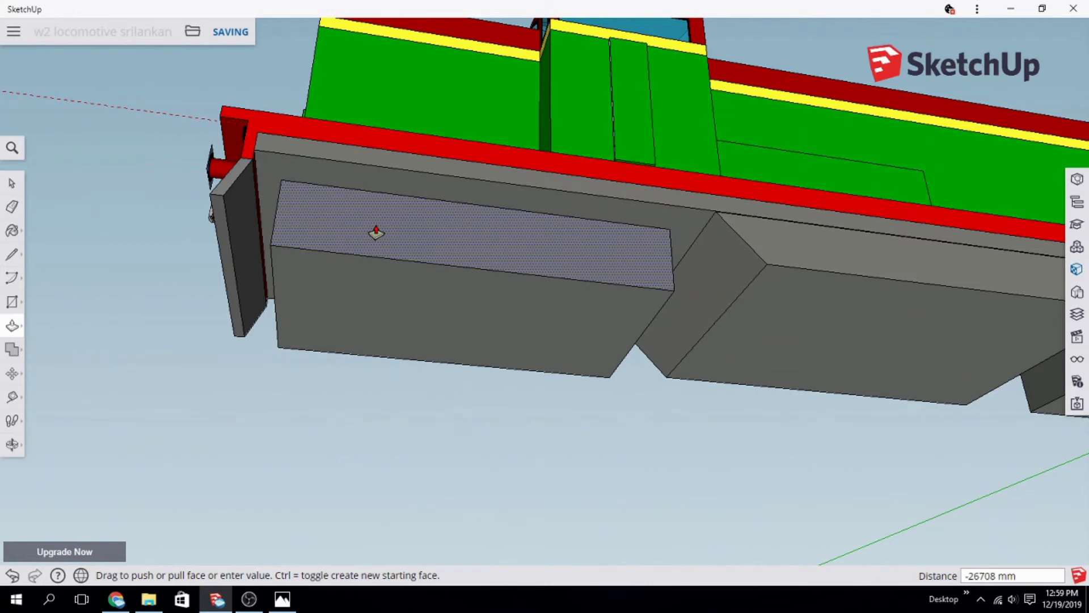
pyautogui.moveTo(370, 233)
pyautogui.mouseDown(button='middle')
pyautogui.moveTo(263, 308)
pyautogui.moveTo(761, 226)
pyautogui.moveTo(1009, 241)
pyautogui.moveTo(737, 231)
pyautogui.mouseUp(button='middle')
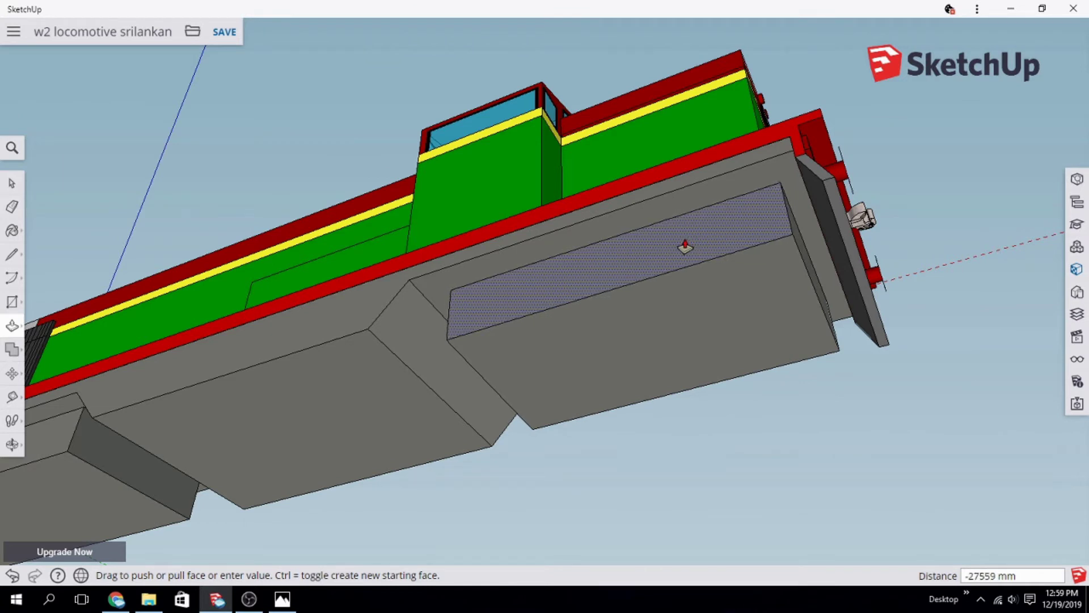
pyautogui.click(684, 246)
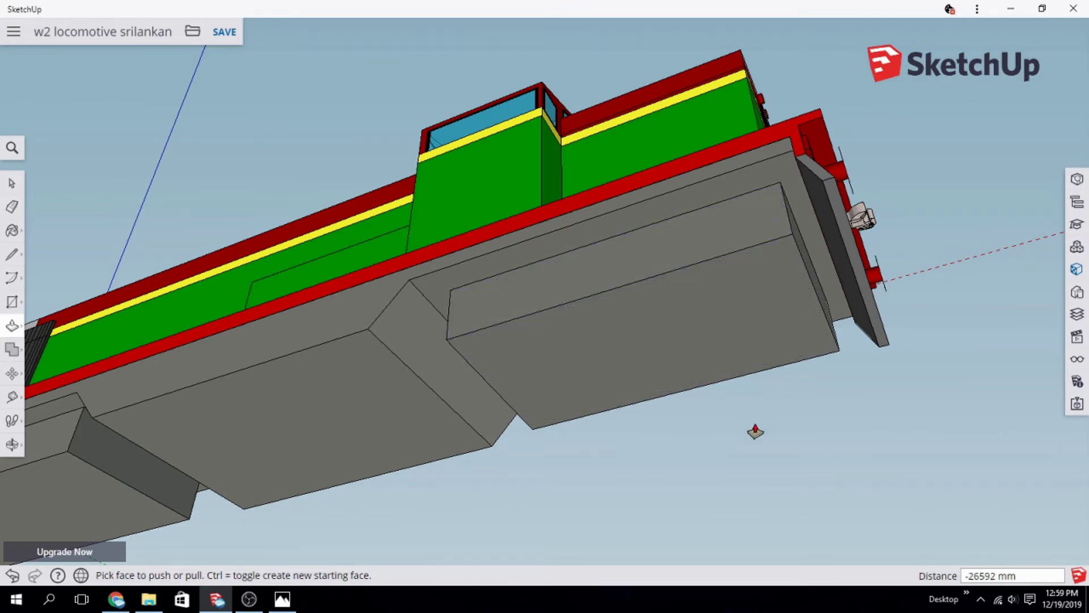
pyautogui.moveTo(310, 261); pyautogui.dragTo(183, 161, button='middle')
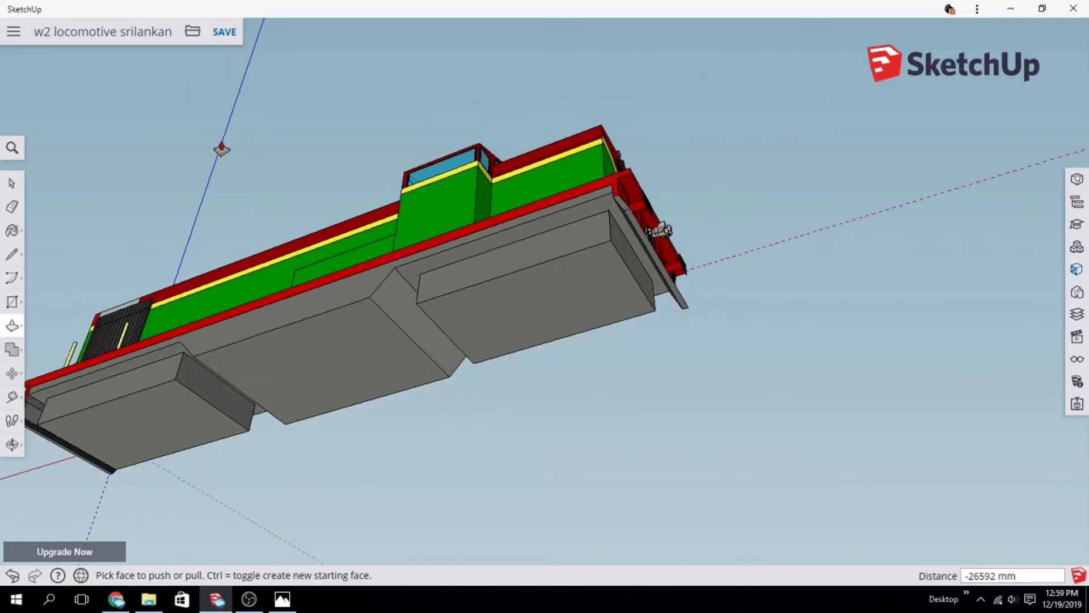
pyautogui.click(183, 161)
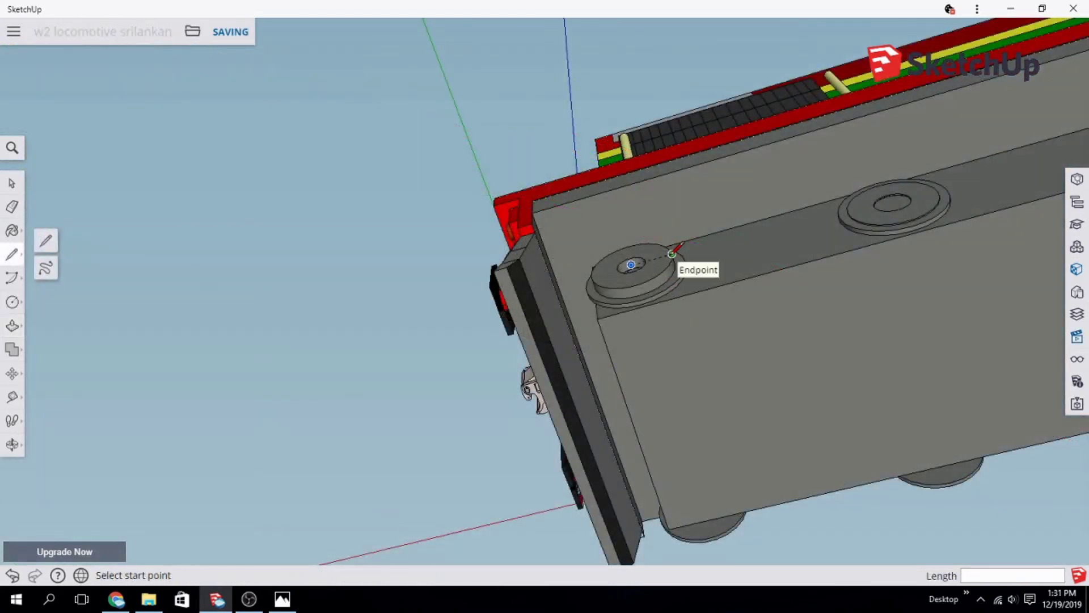
# Step: Draw lines from the spring mounts across to the wheel centres and hubs
pyautogui.click(673, 254)
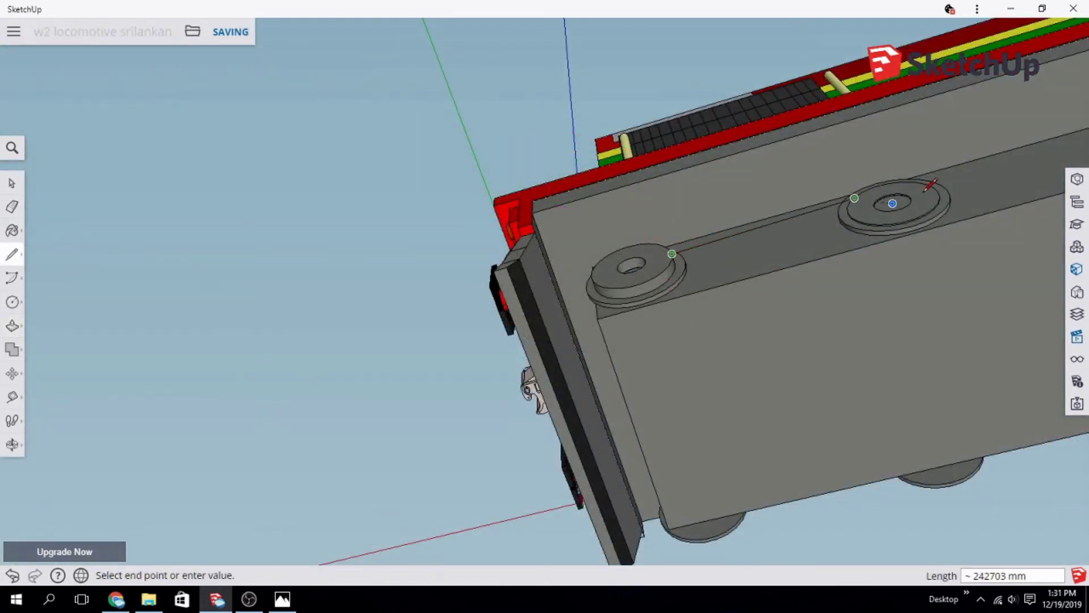
pyautogui.scroll(-3, 993, 170)
pyautogui.scroll(-2, 1070, 148)
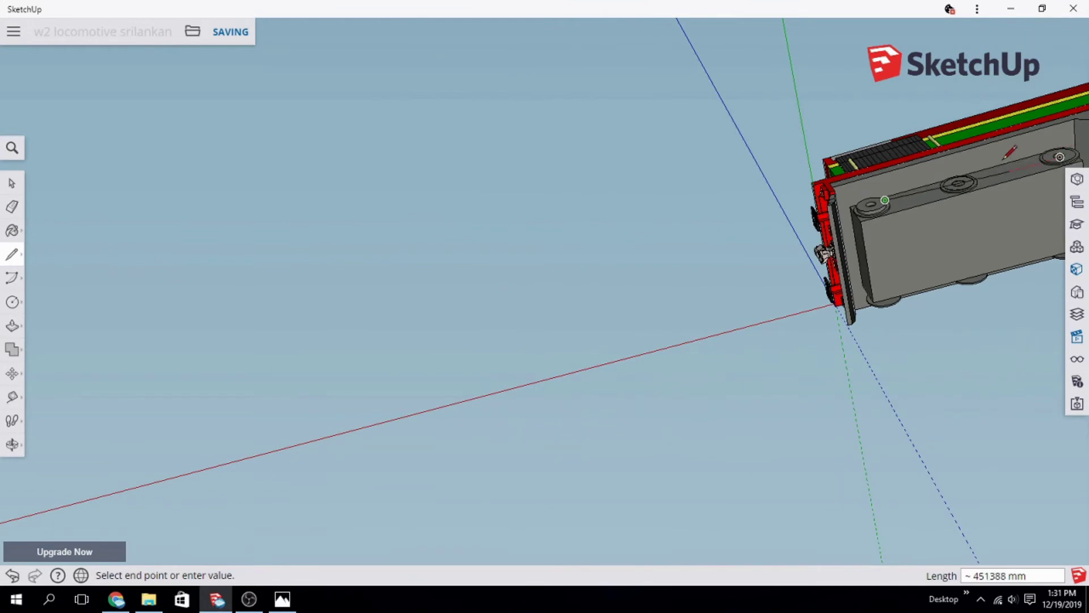
pyautogui.scroll(3, 903, 189)
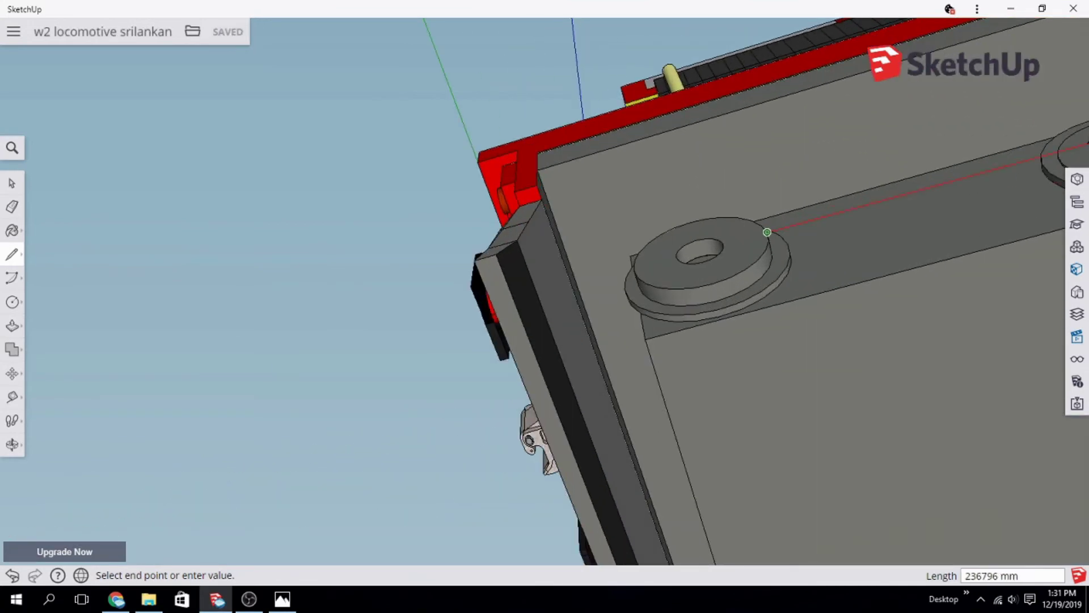
pyautogui.click(767, 232)
pyautogui.moveTo(767, 232)
pyautogui.mouseDown(button='middle')
pyautogui.moveTo(919, 393)
pyautogui.moveTo(973, 377)
pyautogui.moveTo(962, 359)
pyautogui.moveTo(1074, 532)
pyautogui.moveTo(669, 439)
pyautogui.mouseUp(button='middle')
pyautogui.scroll(-3, 885, 437)
pyautogui.scroll(5, 858, 416)
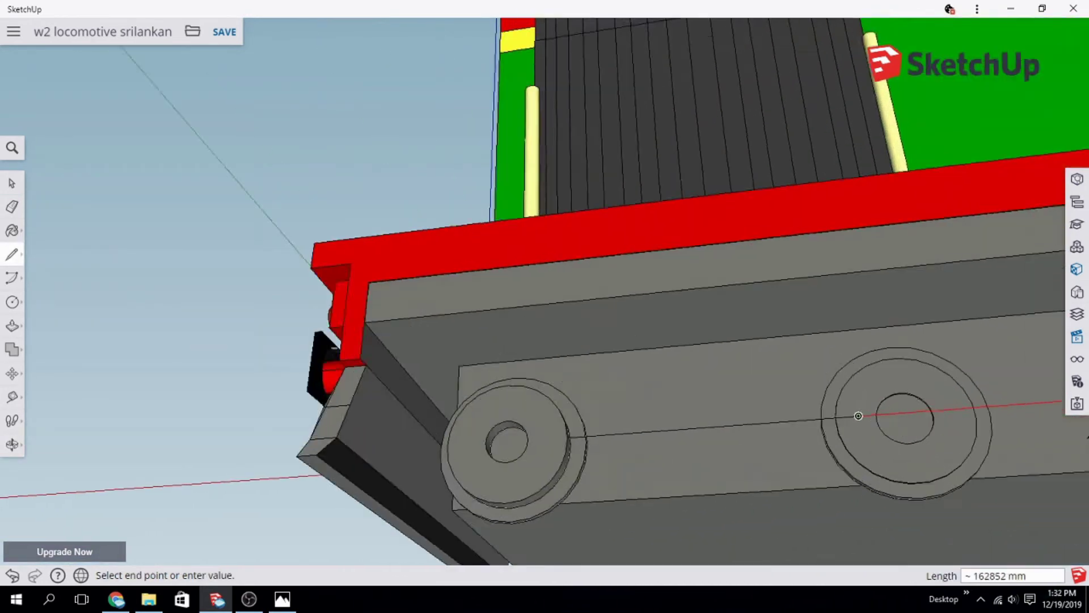
pyautogui.scroll(3, 859, 416)
pyautogui.click(586, 390)
pyautogui.moveTo(996, 372)
pyautogui.mouseDown(button='middle')
pyautogui.moveTo(951, 387)
pyautogui.moveTo(983, 504)
pyautogui.mouseUp(button='middle')
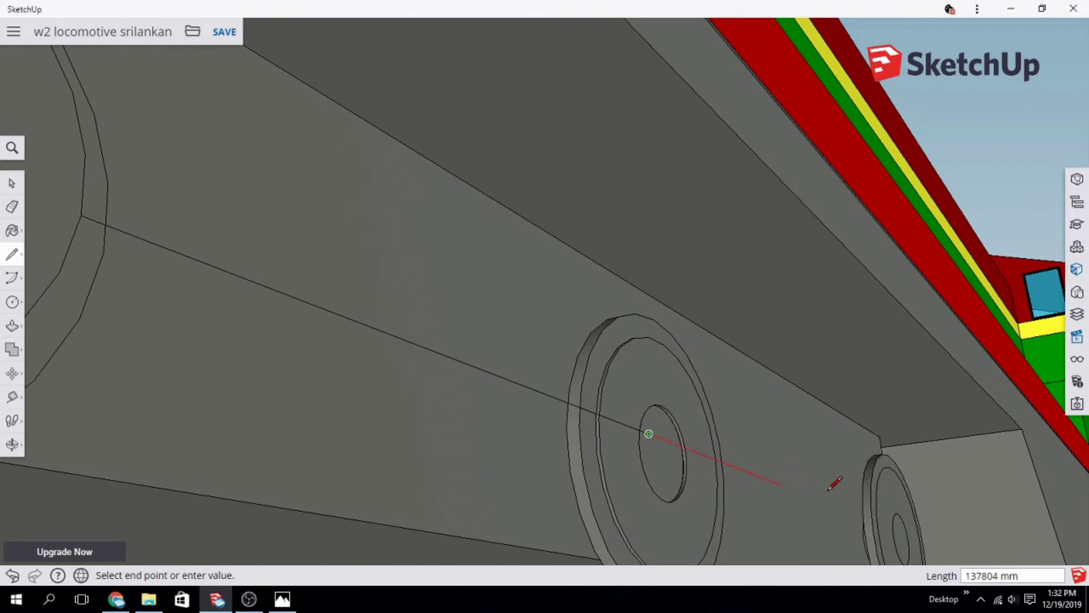
pyautogui.click(884, 524)
# Step: Pull out the wheel hub faces, the second one to 12212 mm
pyautogui.press('p')
pyautogui.moveTo(624, 454)
pyautogui.mouseDown()
pyautogui.moveTo(671, 468)
pyautogui.moveTo(653, 469)
pyautogui.mouseUp()
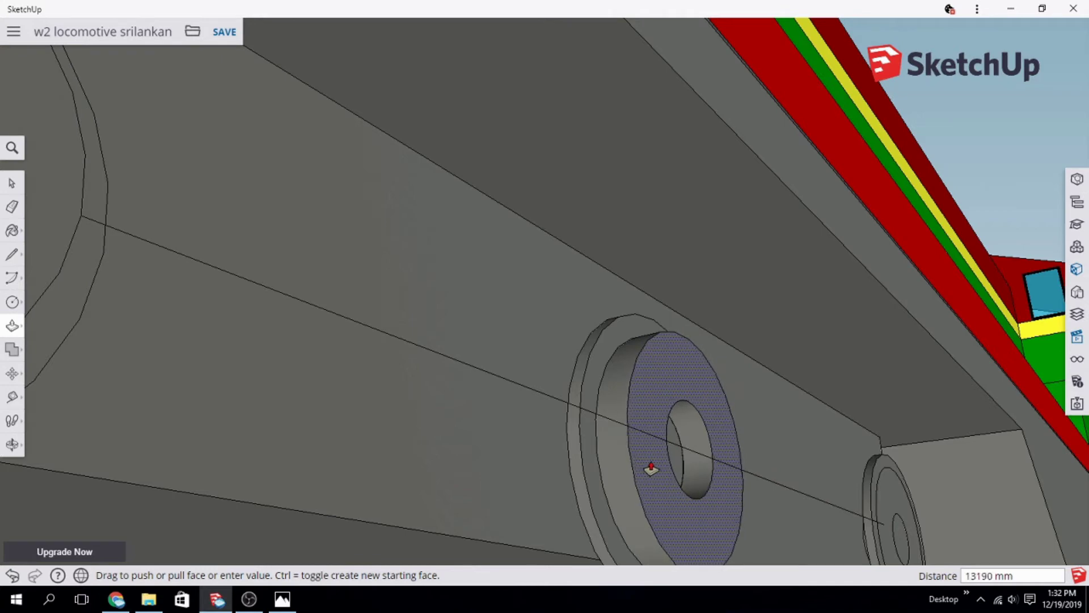
pyautogui.moveTo(651, 469)
pyautogui.mouseDown(button='middle')
pyautogui.moveTo(742, 467)
pyautogui.moveTo(725, 476)
pyautogui.mouseUp(button='middle')
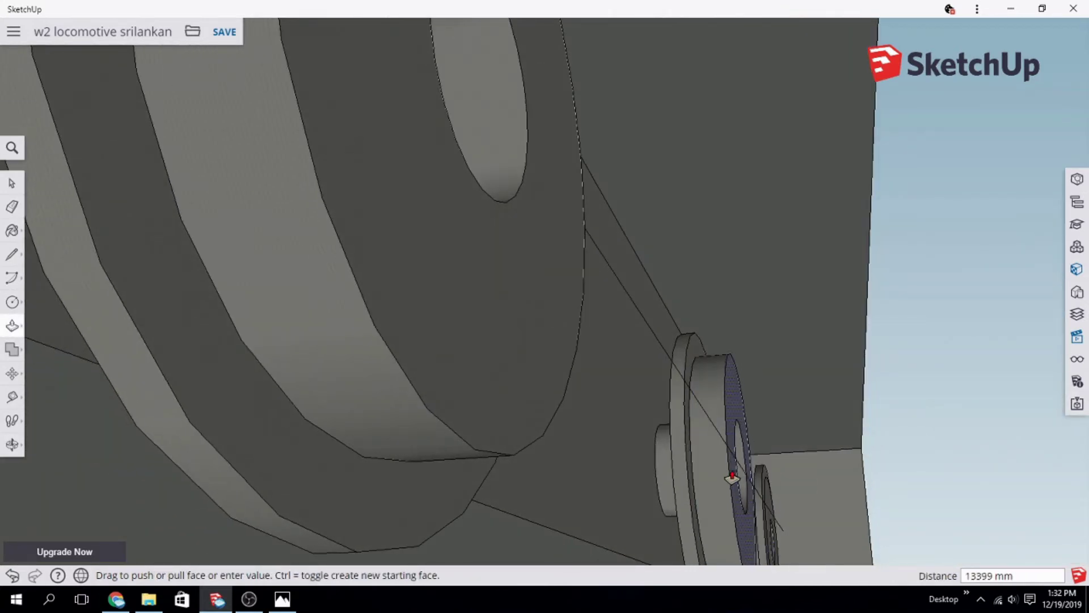
pyautogui.scroll(5, 731, 478)
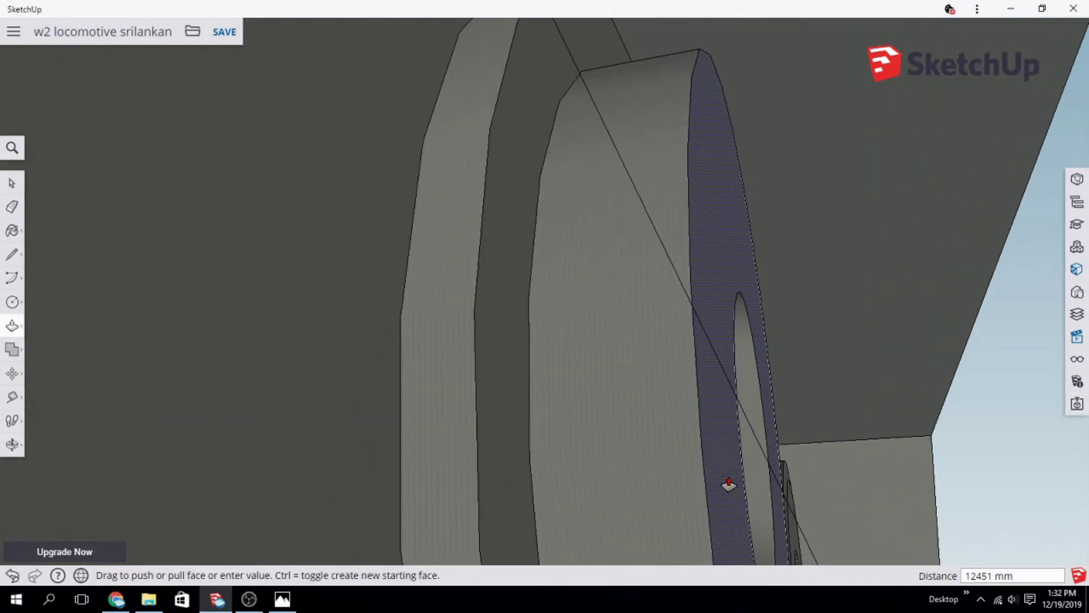
pyautogui.click(736, 486)
pyautogui.scroll(-5, 856, 518)
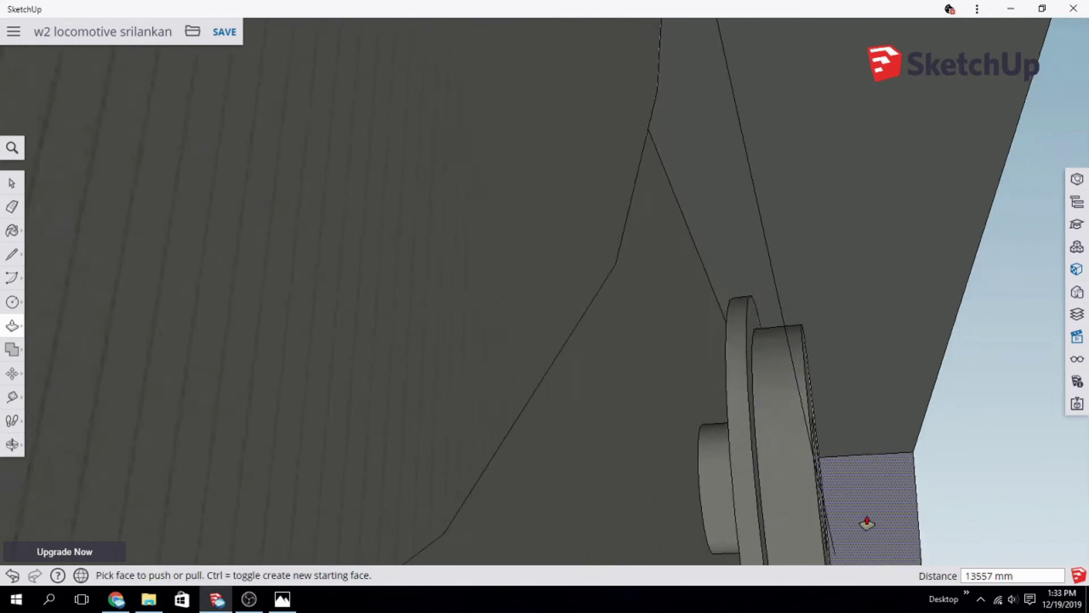
pyautogui.moveTo(857, 518)
pyautogui.mouseDown(button='middle')
pyautogui.moveTo(802, 518)
pyautogui.moveTo(1038, 494)
pyautogui.moveTo(1045, 513)
pyautogui.mouseUp(button='middle')
pyautogui.scroll(-5, 1038, 494)
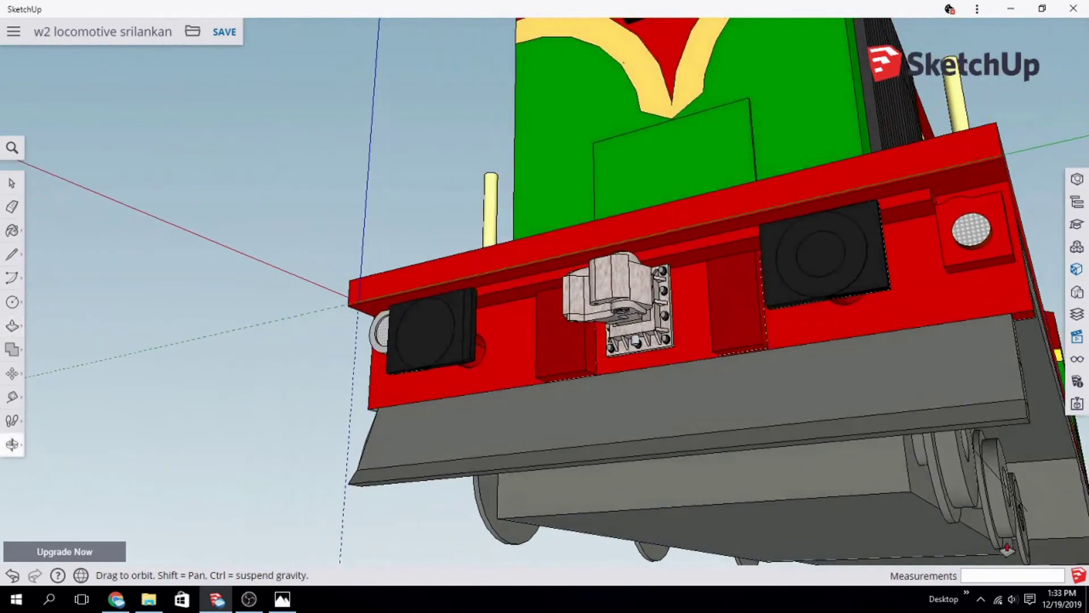
pyautogui.scroll(5, 1046, 518)
pyautogui.scroll(2, 1008, 532)
pyautogui.click(1008, 533)
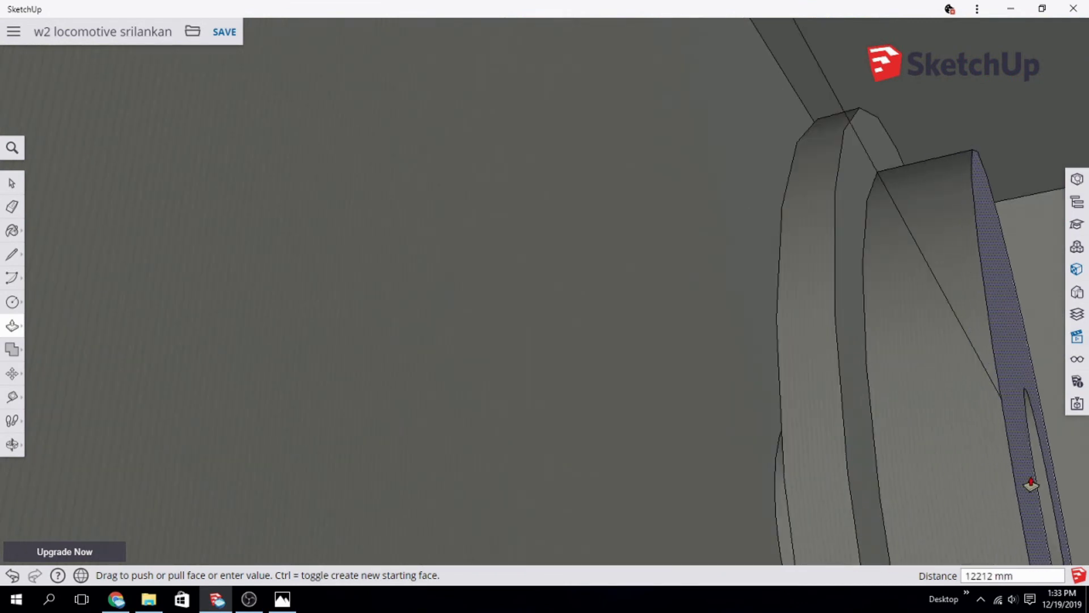
pyautogui.click(1031, 481)
pyautogui.moveTo(1031, 481); pyautogui.dragTo(936, 476, button='middle')
pyautogui.scroll(3, 825, 486)
# Step: Push the wheel side face back 2398 mm and zoom out to the red frame and buffers
pyautogui.press('l')
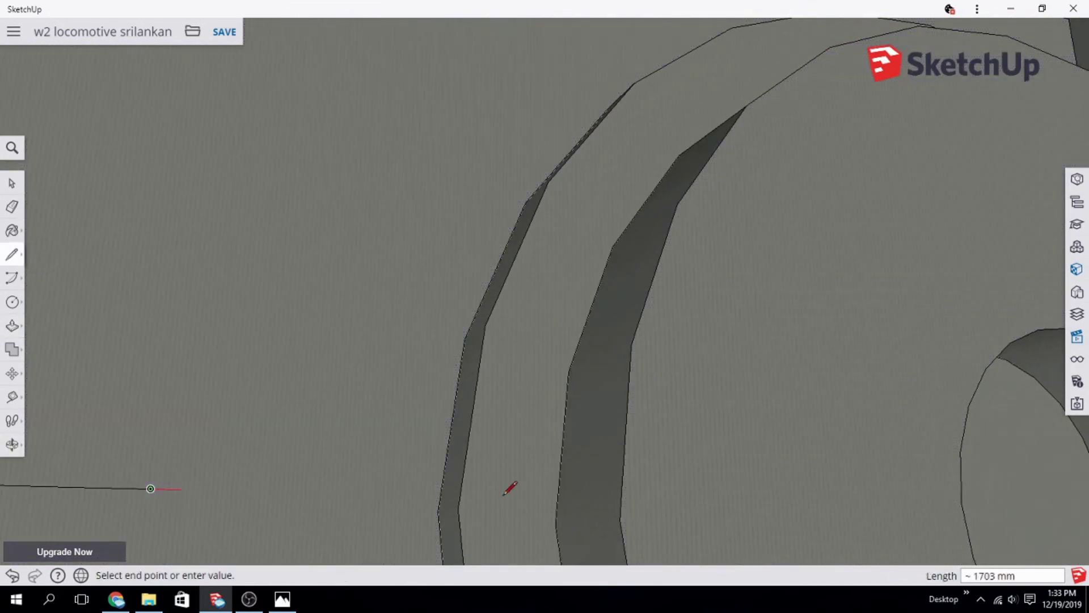
pyautogui.scroll(-5, 361, 372)
pyautogui.moveTo(371, 389); pyautogui.dragTo(535, 393, button='middle')
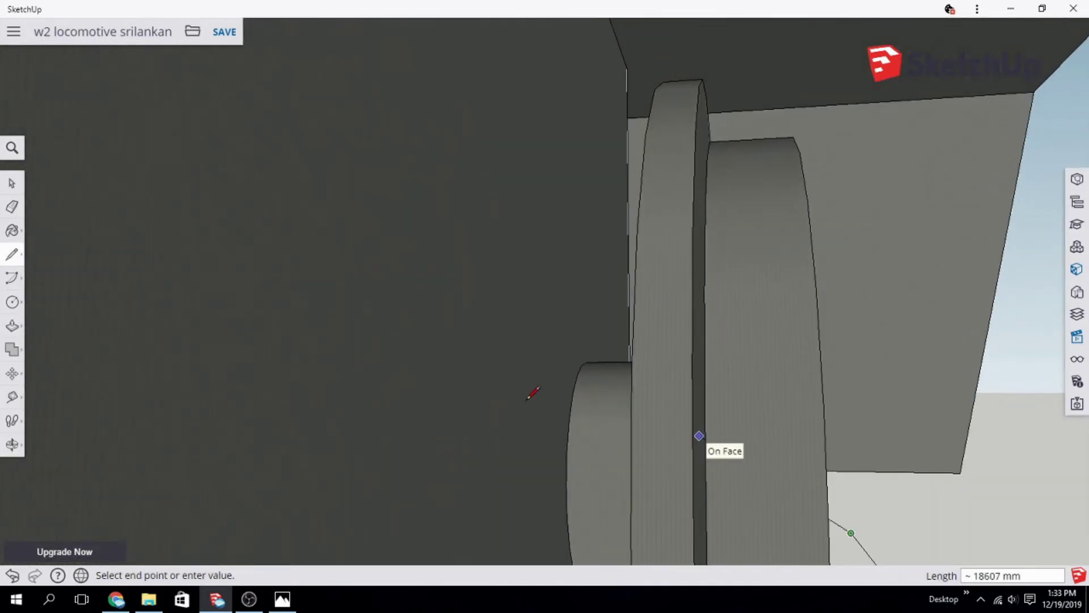
pyautogui.click(12, 326)
pyautogui.click(856, 440)
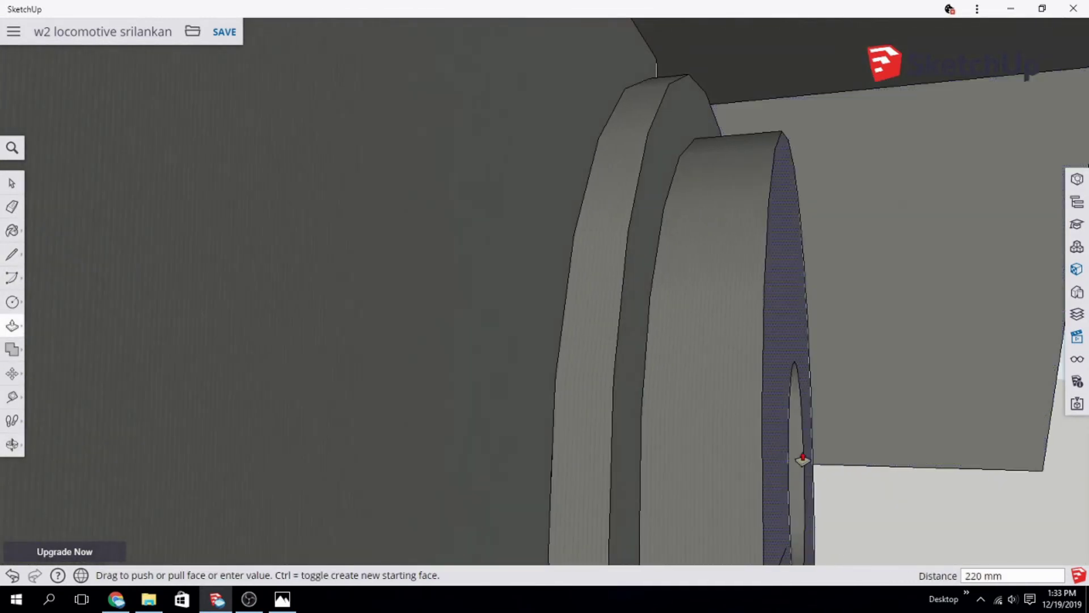
pyautogui.click(794, 459)
pyautogui.moveTo(868, 479)
pyautogui.mouseDown(button='middle')
pyautogui.moveTo(634, 455)
pyautogui.moveTo(759, 525)
pyautogui.mouseUp(button='middle')
pyautogui.scroll(-3, 965, 539)
pyautogui.scroll(-5, 964, 536)
# Step: Switch to a standard side view and delete the stray line segments between the wheels
pyautogui.scroll(-3, 965, 536)
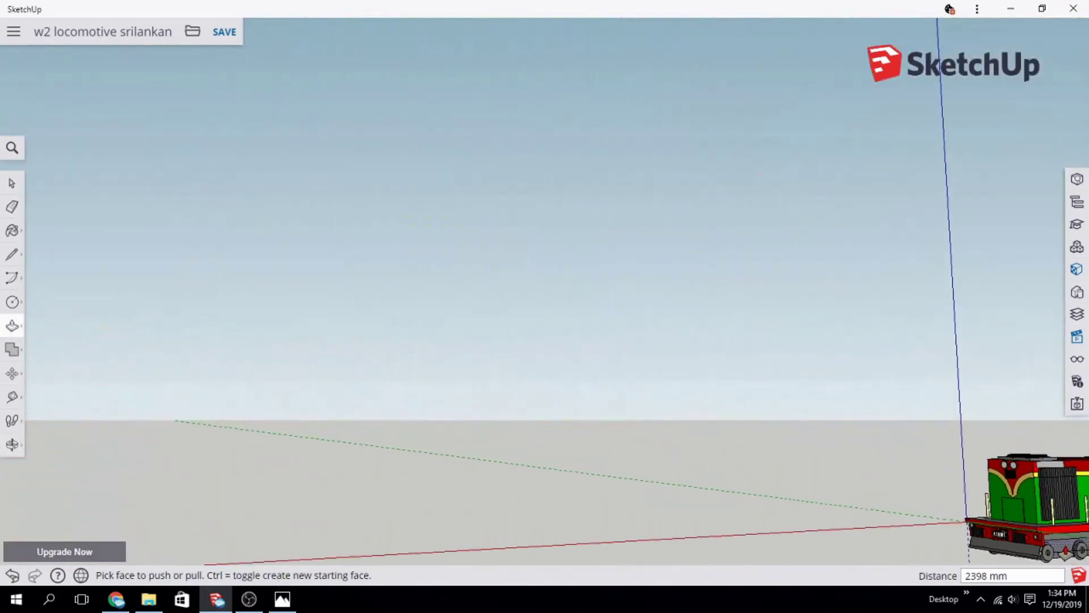
pyautogui.moveTo(965, 536)
pyautogui.mouseDown(button='middle')
pyautogui.moveTo(783, 516)
pyautogui.moveTo(1088, 399)
pyautogui.mouseUp(button='middle')
pyautogui.click(1077, 336)
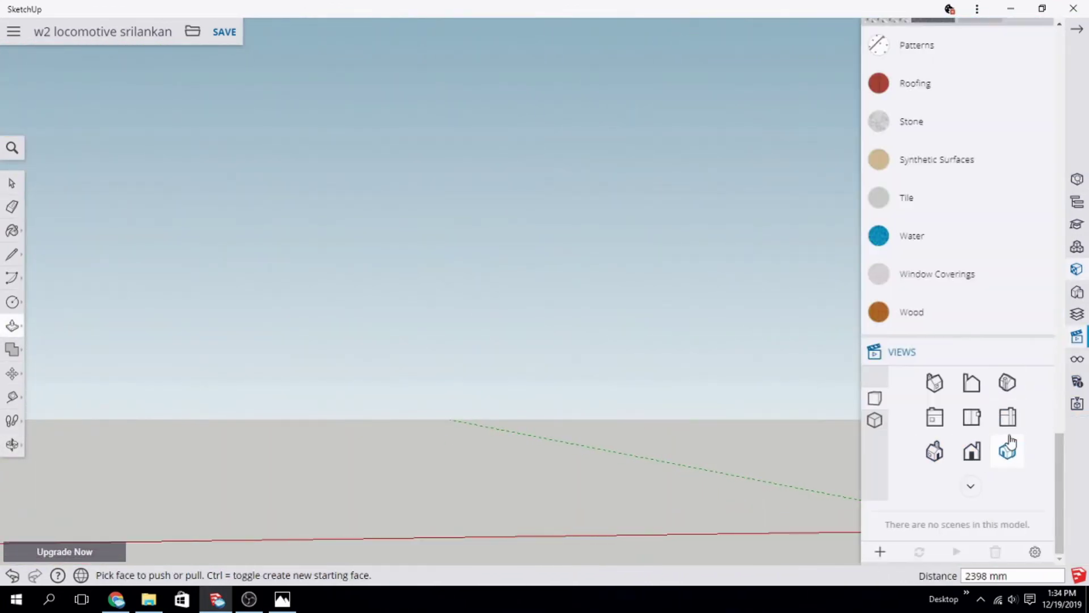
pyautogui.click(971, 382)
pyautogui.scroll(3, 557, 324)
pyautogui.scroll(5, 511, 306)
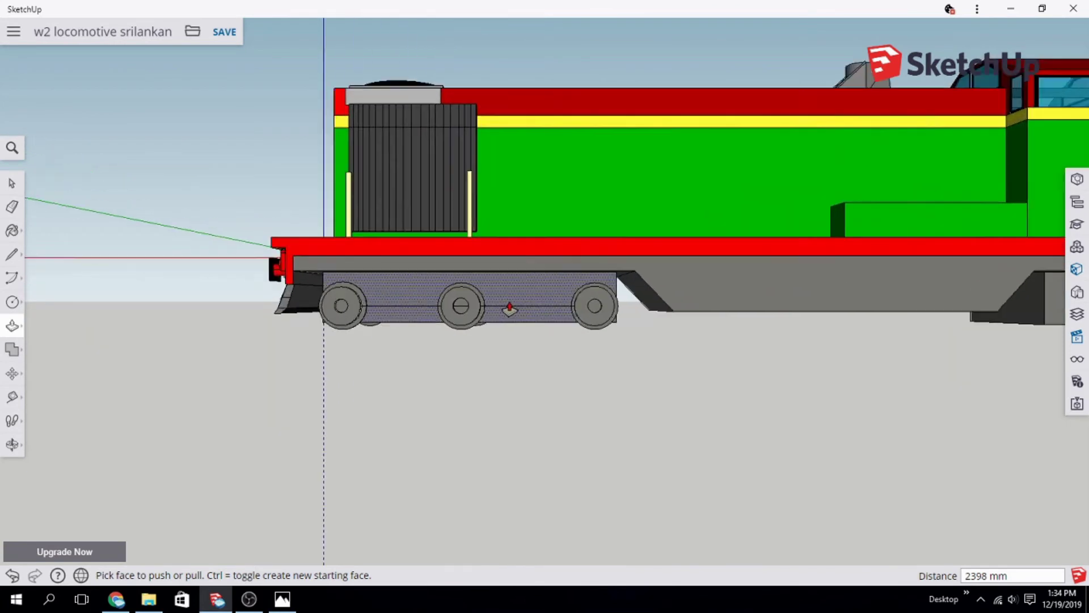
pyautogui.scroll(5, 196, 307)
pyautogui.press('space')
pyautogui.click(196, 307)
pyautogui.press('Delete')
pyautogui.click(498, 308)
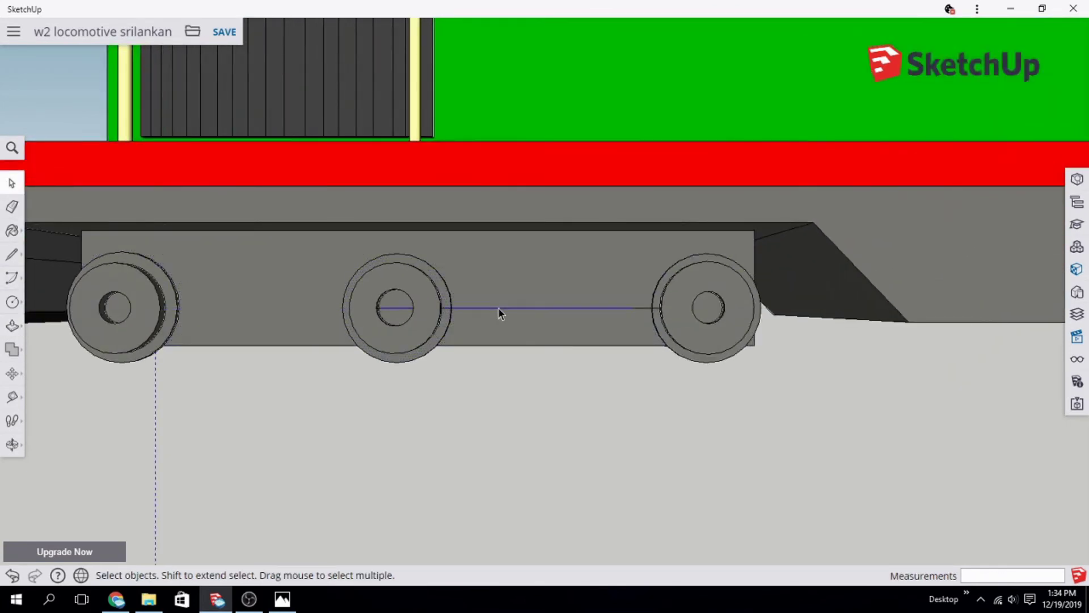
pyautogui.press('Delete')
# Step: Push in the hub faces of the right and rear wheels
pyautogui.moveTo(233, 386)
pyautogui.mouseDown(button='middle')
pyautogui.moveTo(431, 445)
pyautogui.moveTo(183, 421)
pyautogui.moveTo(445, 453)
pyautogui.moveTo(194, 362)
pyautogui.moveTo(437, 461)
pyautogui.moveTo(317, 454)
pyautogui.mouseUp(button='middle')
pyautogui.scroll(3, 194, 362)
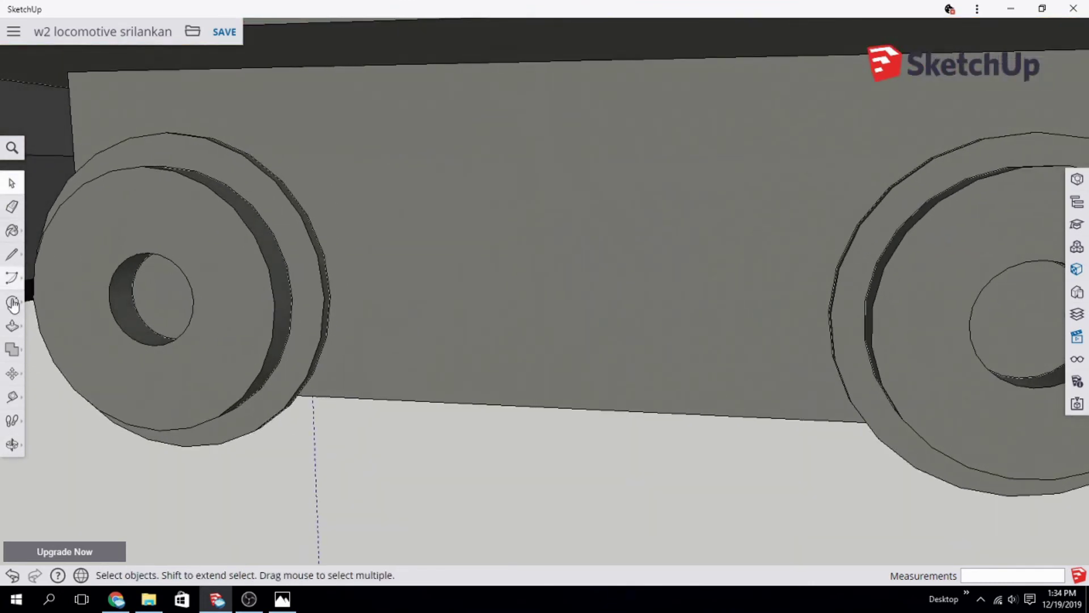
pyautogui.press('p')
pyautogui.press('Escape')
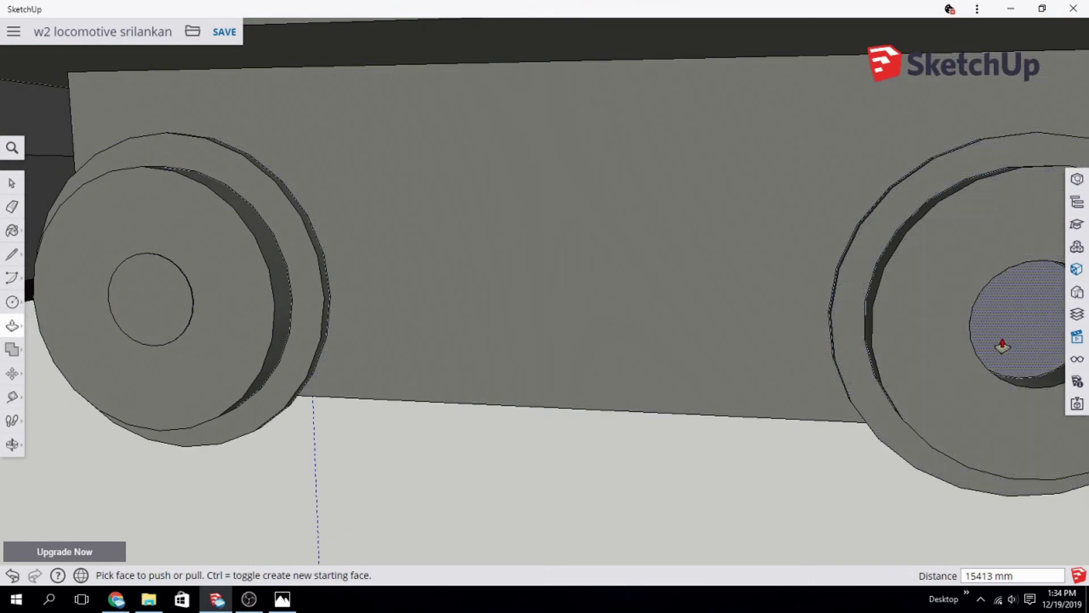
pyautogui.click(1002, 346)
pyautogui.scroll(-3, 1007, 366)
pyautogui.moveTo(1031, 454)
pyautogui.mouseDown(button='middle')
pyautogui.moveTo(987, 506)
pyautogui.moveTo(1051, 303)
pyautogui.mouseUp(button='middle')
pyautogui.scroll(5, 651, 341)
pyautogui.click(540, 349)
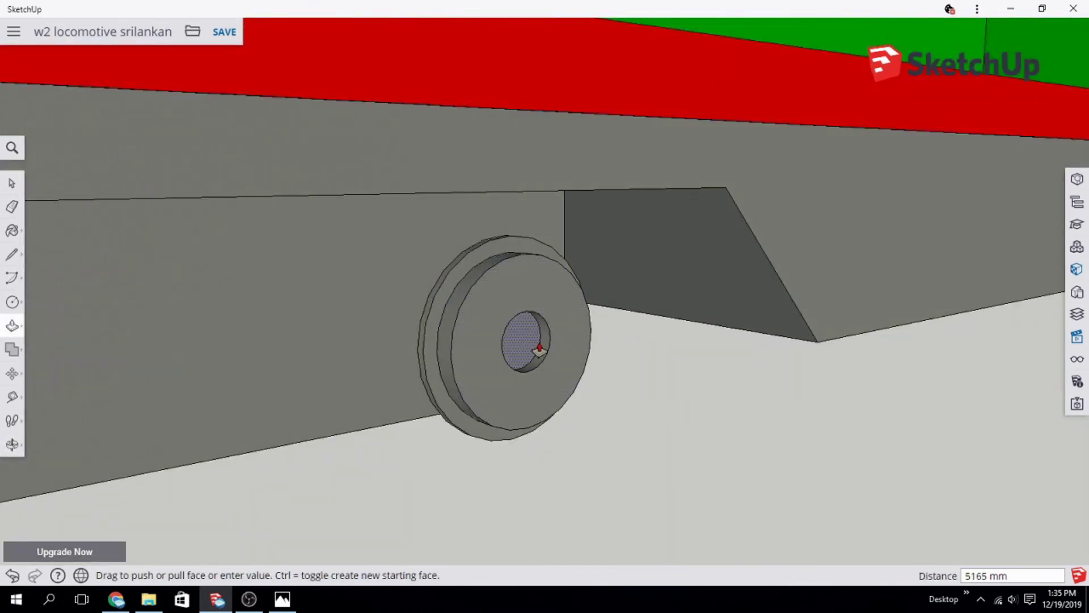
pyautogui.scroll(-5, 834, 414)
pyautogui.press('space')
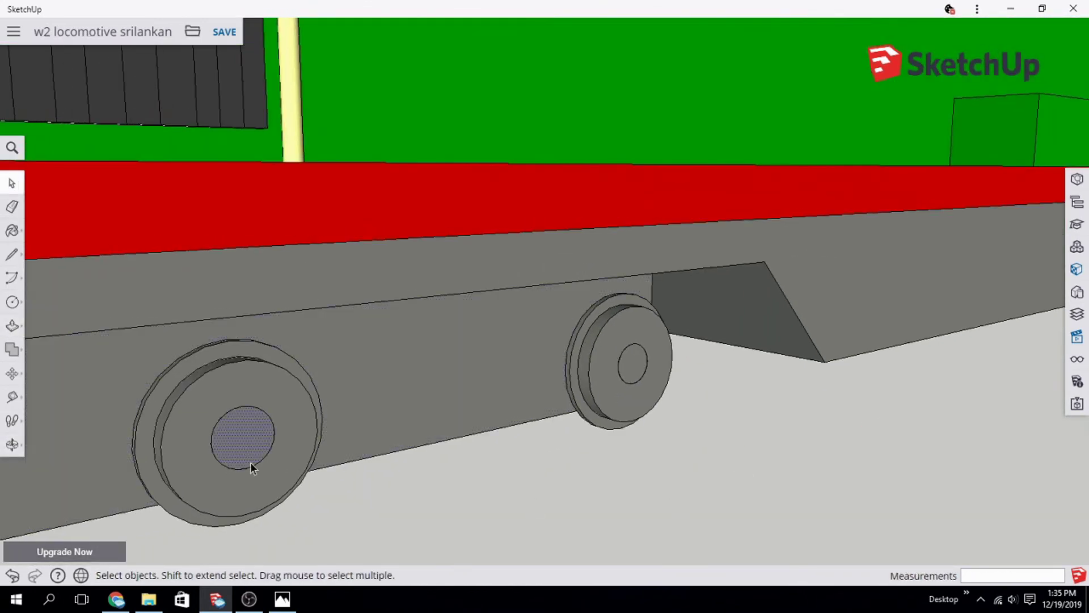
pyautogui.click(251, 464)
pyautogui.moveTo(251, 464)
pyautogui.mouseDown(button='middle')
pyautogui.moveTo(435, 430)
pyautogui.moveTo(175, 502)
pyautogui.moveTo(534, 532)
pyautogui.moveTo(997, 496)
pyautogui.moveTo(542, 441)
pyautogui.moveTo(687, 486)
pyautogui.mouseUp(button='middle')
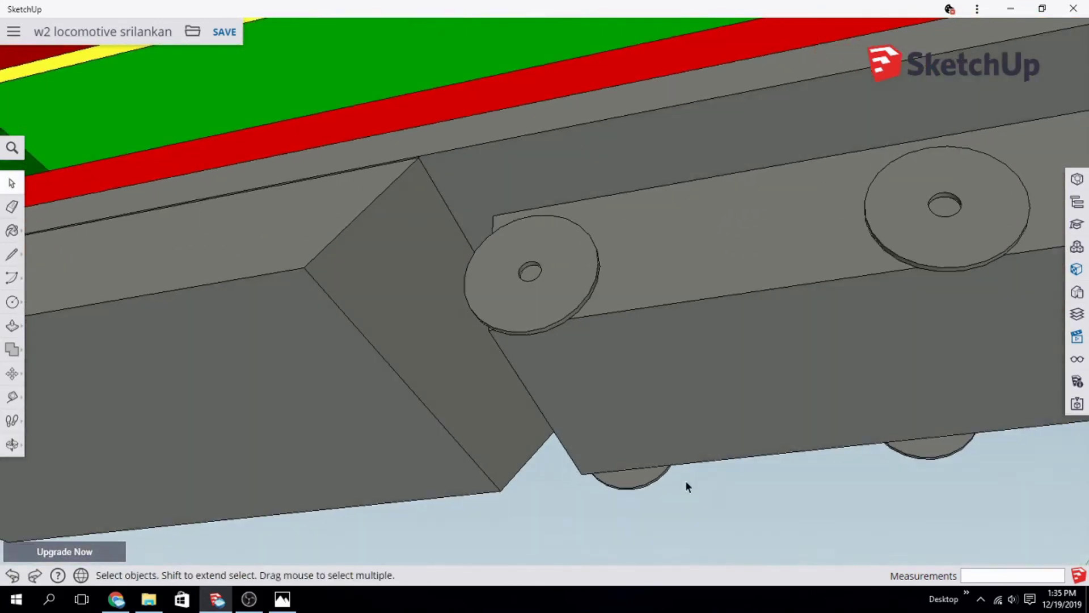
# Step: Push in the washer hole faces on the underside, first, second and rear
pyautogui.click(12, 304)
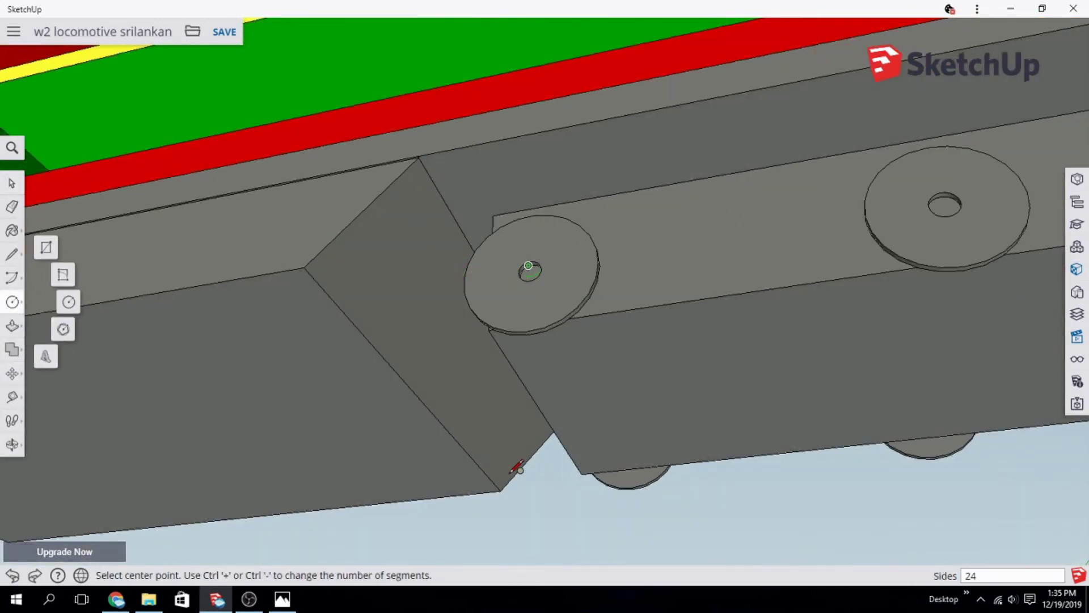
pyautogui.click(11, 326)
pyautogui.click(530, 271)
pyautogui.click(540, 253)
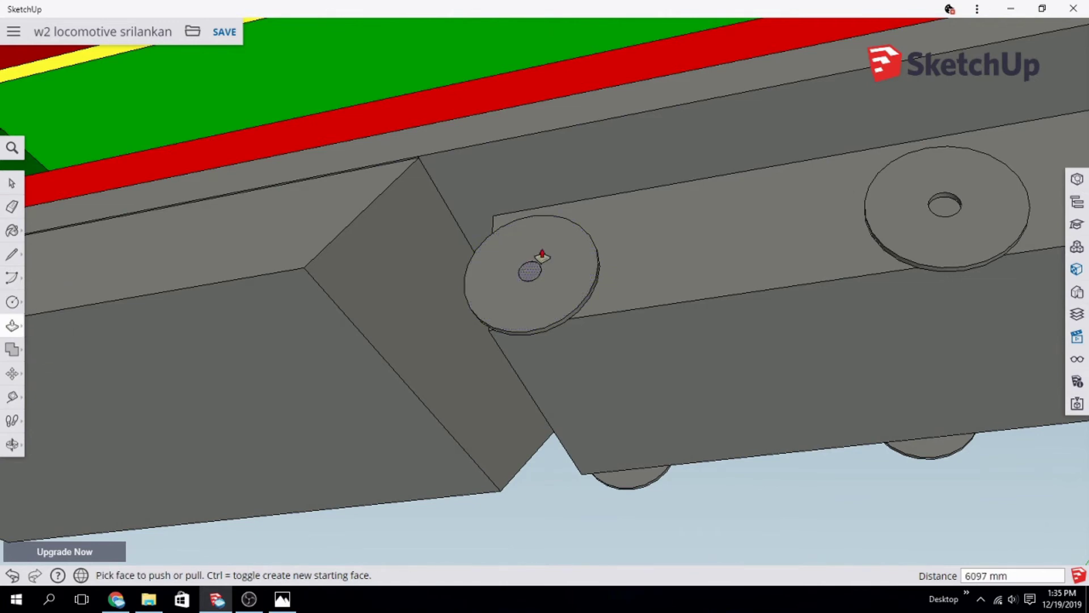
pyautogui.click(942, 206)
pyautogui.click(876, 441)
pyautogui.scroll(-5, 875, 440)
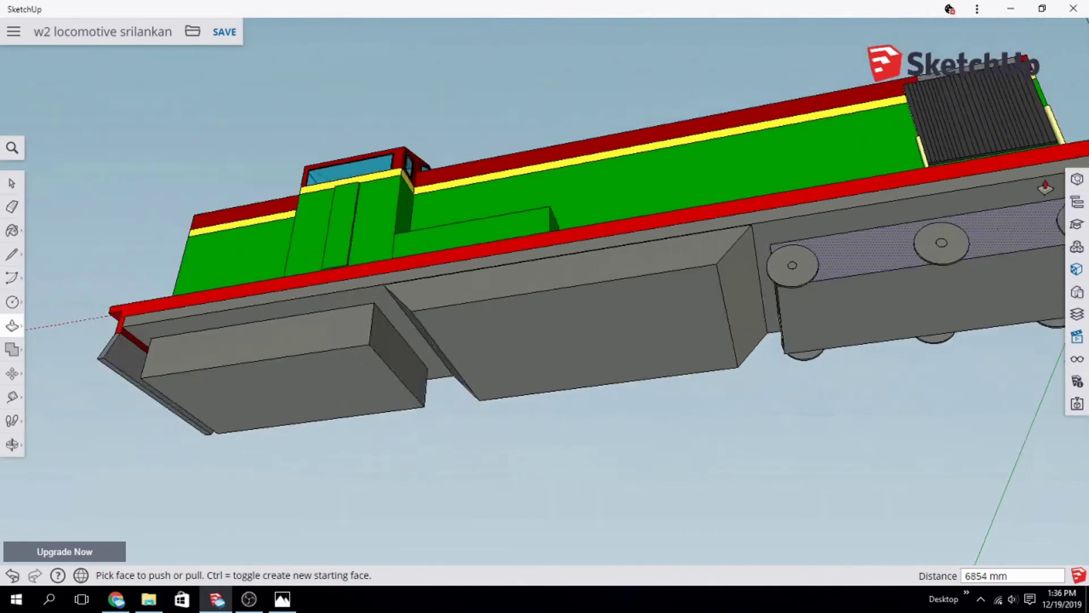
pyautogui.scroll(-2, 875, 441)
pyautogui.scroll(3, 1052, 198)
pyautogui.scroll(5, 1053, 198)
pyautogui.click(960, 264)
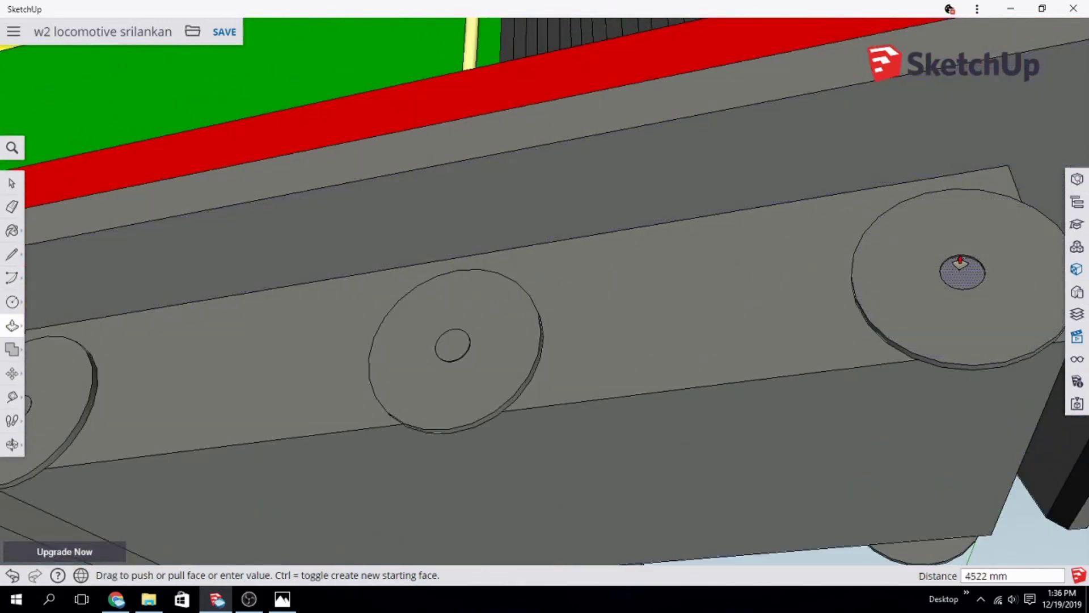
pyautogui.scroll(-3, 964, 270)
pyautogui.moveTo(467, 365); pyautogui.dragTo(155, 433, button='middle')
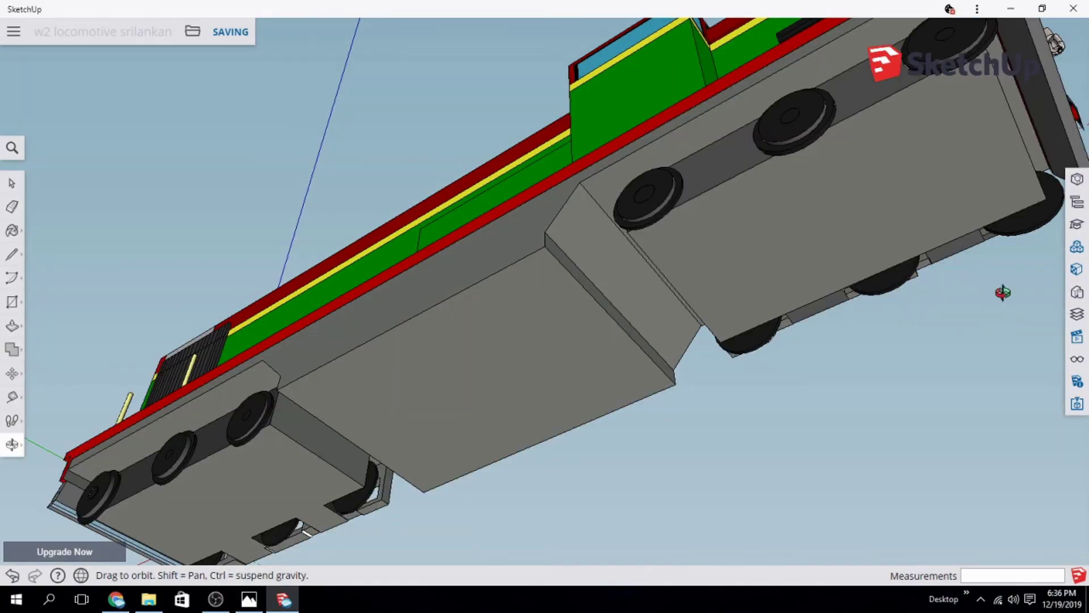
pyautogui.moveTo(1003, 292); pyautogui.dragTo(638, 286, button='middle')
# Step: Orbit along the underframe side and draw a rectangular panel outline on the grey tank side
pyautogui.press('b')
pyautogui.moveTo(574, 483)
pyautogui.mouseDown(button='middle')
pyautogui.moveTo(511, 284)
pyautogui.moveTo(814, 80)
pyautogui.moveTo(498, 97)
pyautogui.moveTo(640, 95)
pyautogui.moveTo(863, 168)
pyautogui.mouseUp(button='middle')
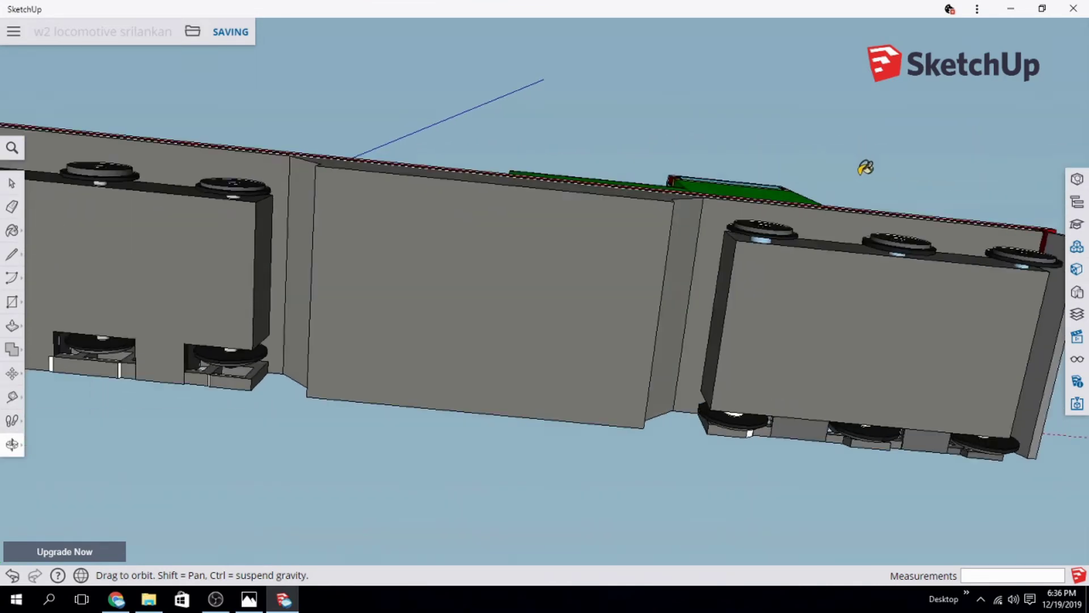
pyautogui.scroll(3, 914, 188)
pyautogui.scroll(2, 452, 243)
pyautogui.scroll(2, 452, 243)
pyautogui.moveTo(911, 303)
pyautogui.mouseDown(button='middle')
pyautogui.moveTo(934, 244)
pyautogui.moveTo(121, 230)
pyautogui.mouseUp(button='middle')
pyautogui.click(9, 303)
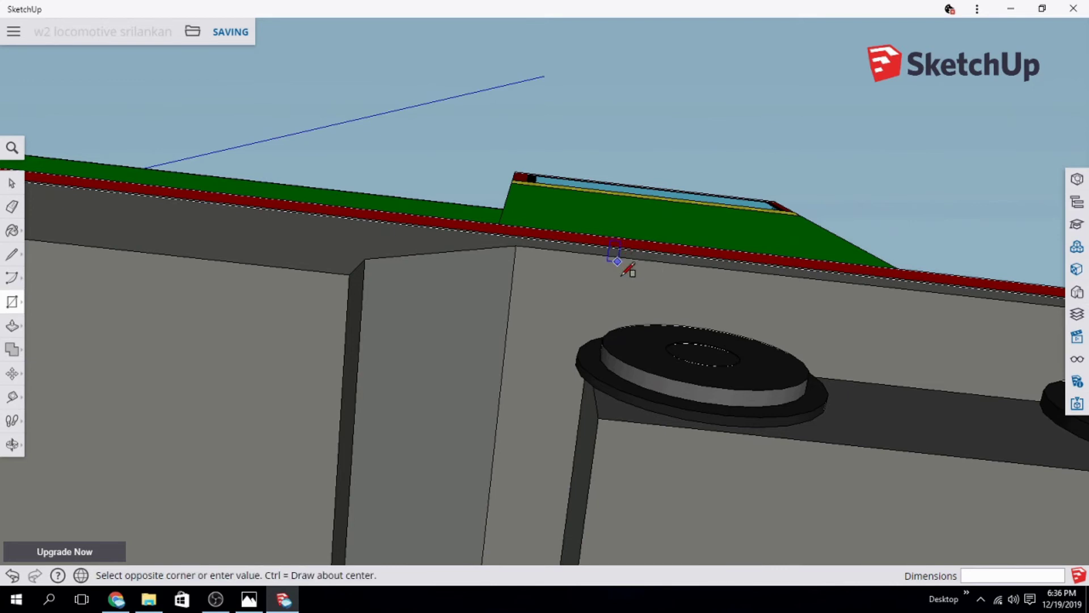
pyautogui.click(801, 316)
pyautogui.scroll(-2, 453, 394)
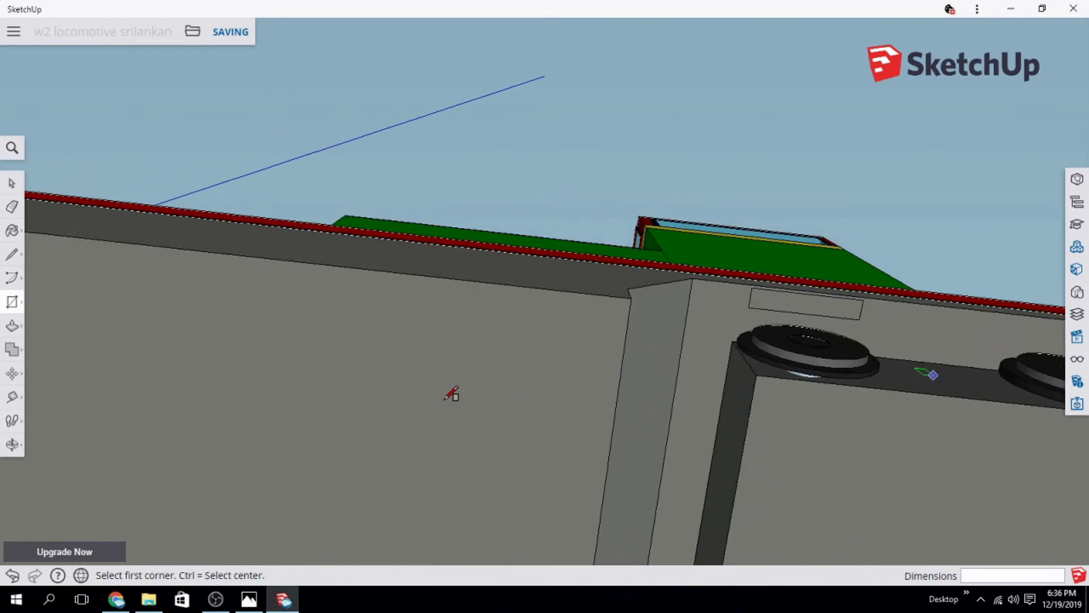
pyautogui.scroll(-2, 382, 389)
pyautogui.scroll(-2, 369, 394)
pyautogui.scroll(1, 776, 362)
pyautogui.scroll(2, 754, 356)
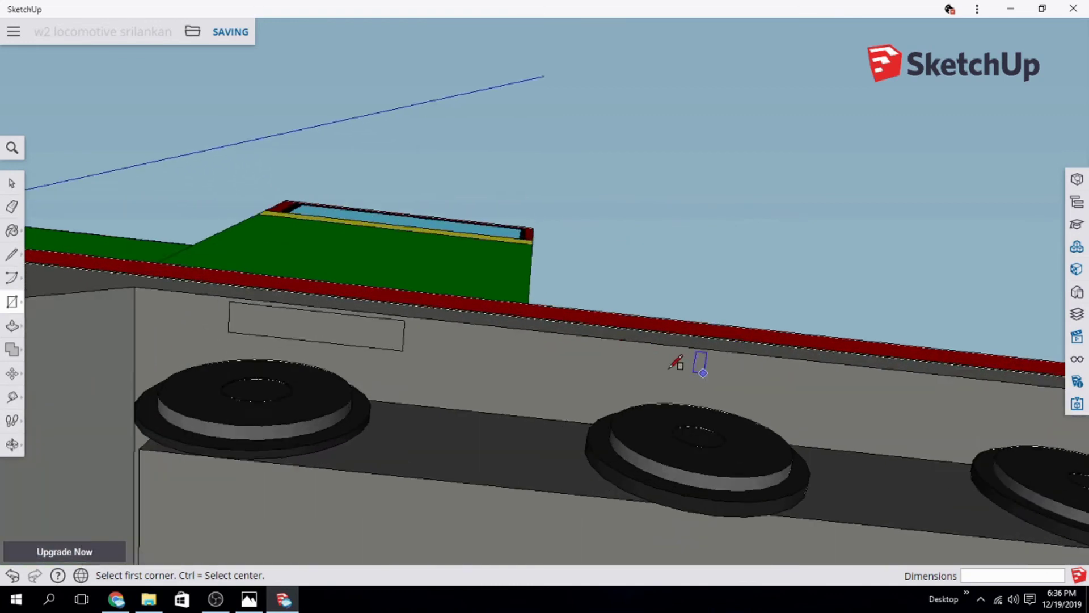
pyautogui.scroll(2, 676, 356)
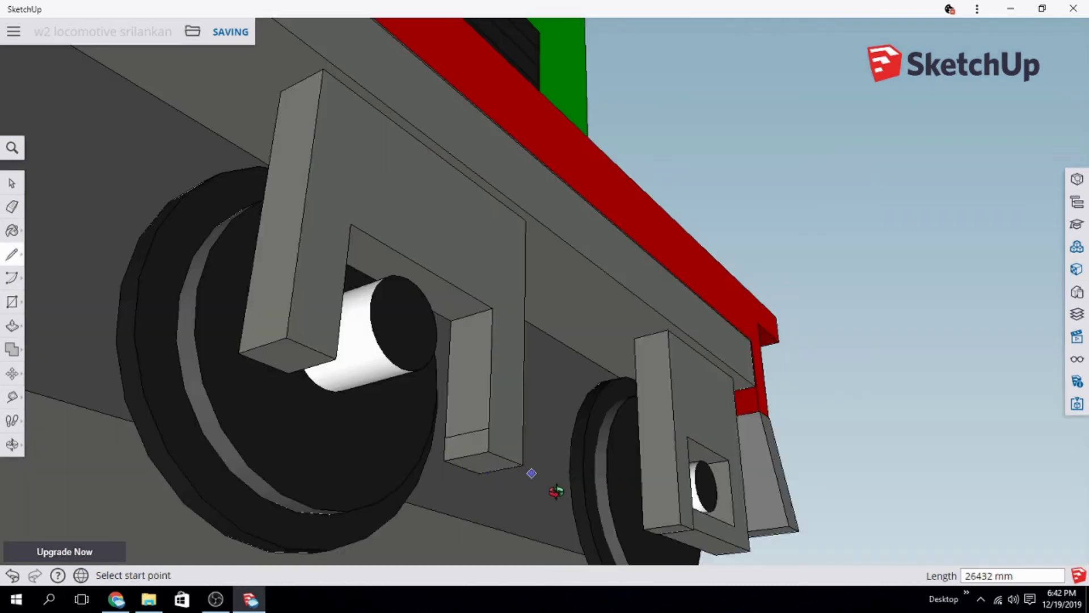
pyautogui.moveTo(556, 491); pyautogui.dragTo(374, 512, button='middle')
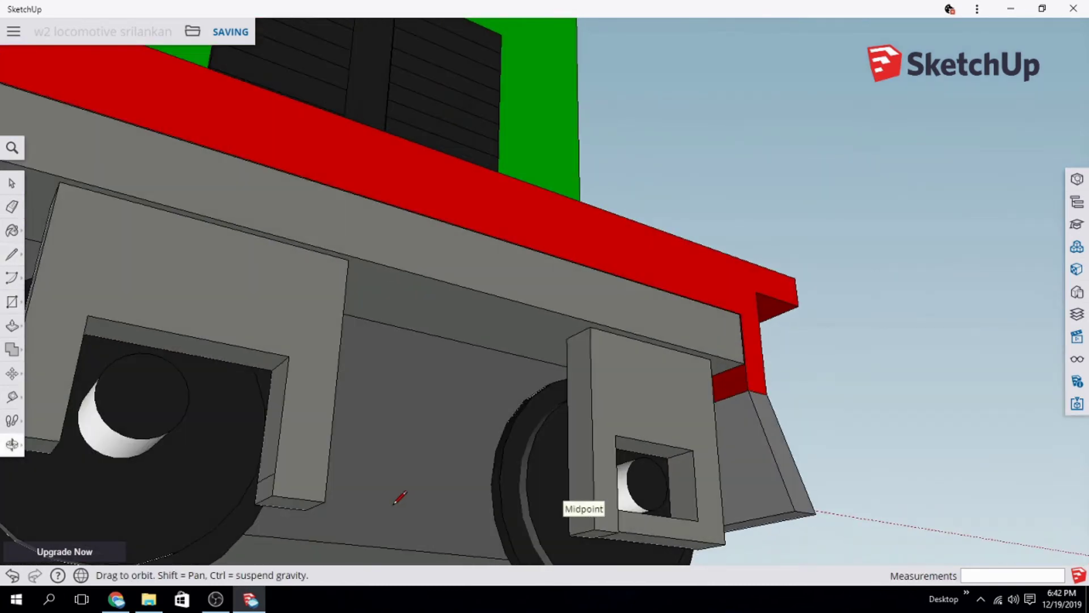
# Step: Push/Pull the axle box's lower face out to 1032 mm
pyautogui.press('p')
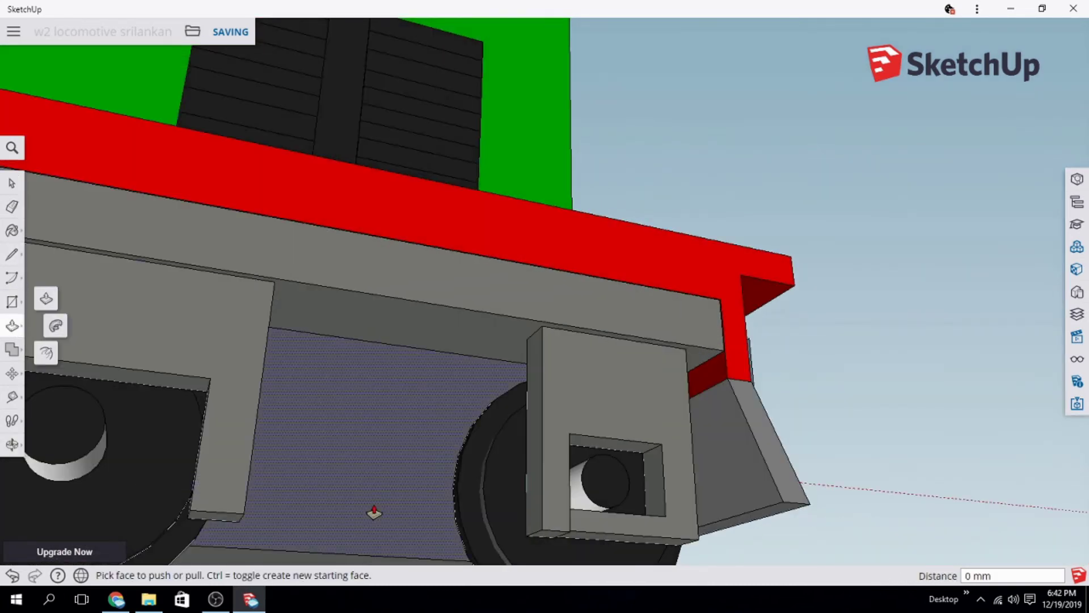
pyautogui.moveTo(374, 513); pyautogui.dragTo(328, 445, button='middle')
pyautogui.moveTo(328, 445); pyautogui.dragTo(182, 416)
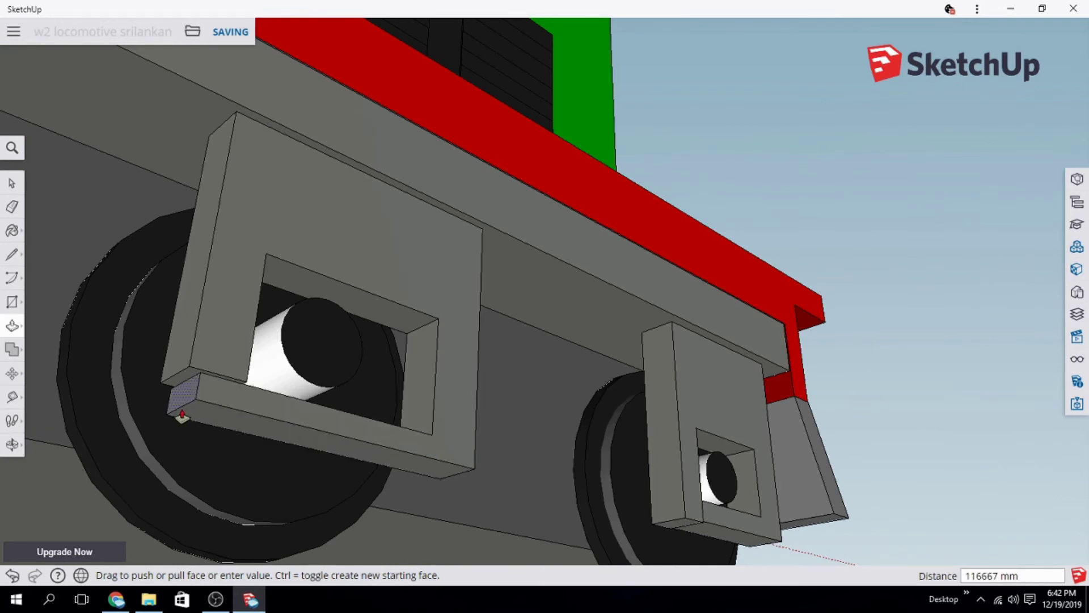
pyautogui.scroll(2, 185, 411)
pyautogui.scroll(2, 223, 377)
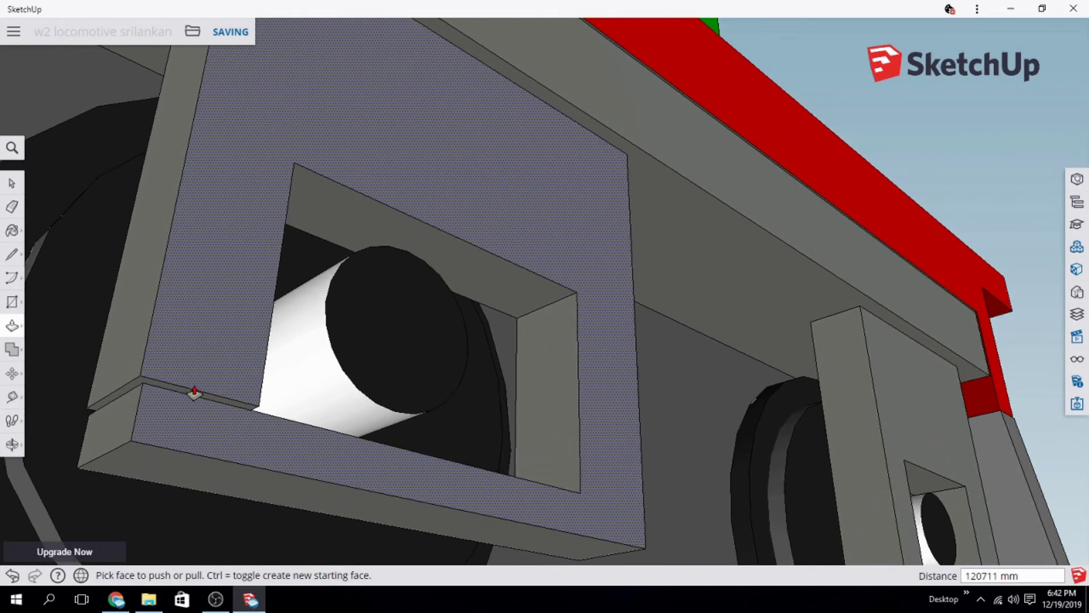
pyautogui.click(159, 391)
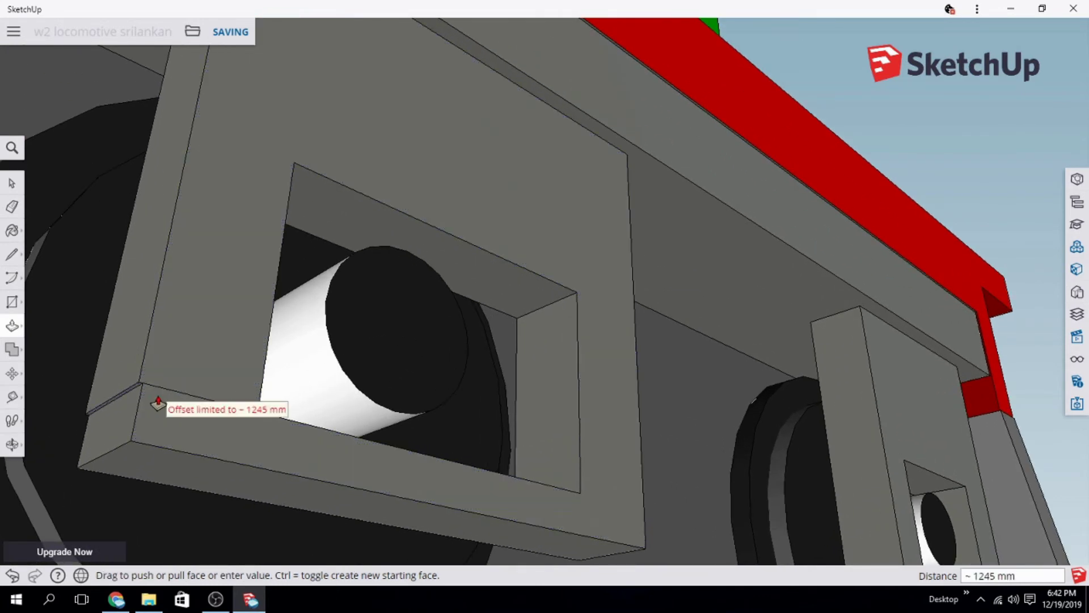
pyautogui.press('Escape')
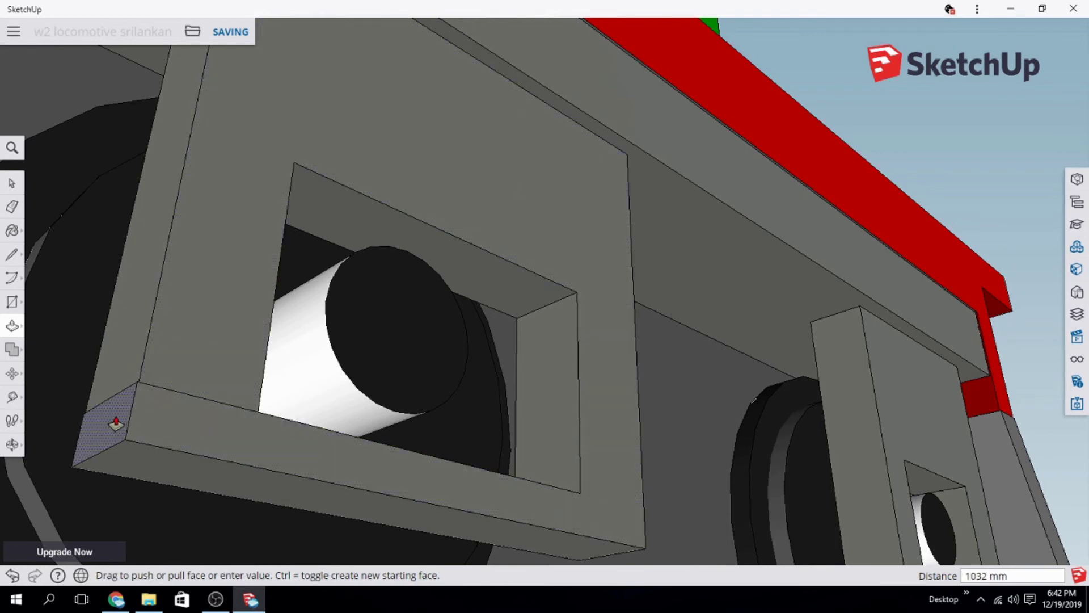
pyautogui.click(116, 423)
# Step: From underneath, pull the bar's bottom face down between the axle boxes
pyautogui.scroll(-2, 661, 414)
pyautogui.scroll(-2, 746, 445)
pyautogui.scroll(-2, 492, 406)
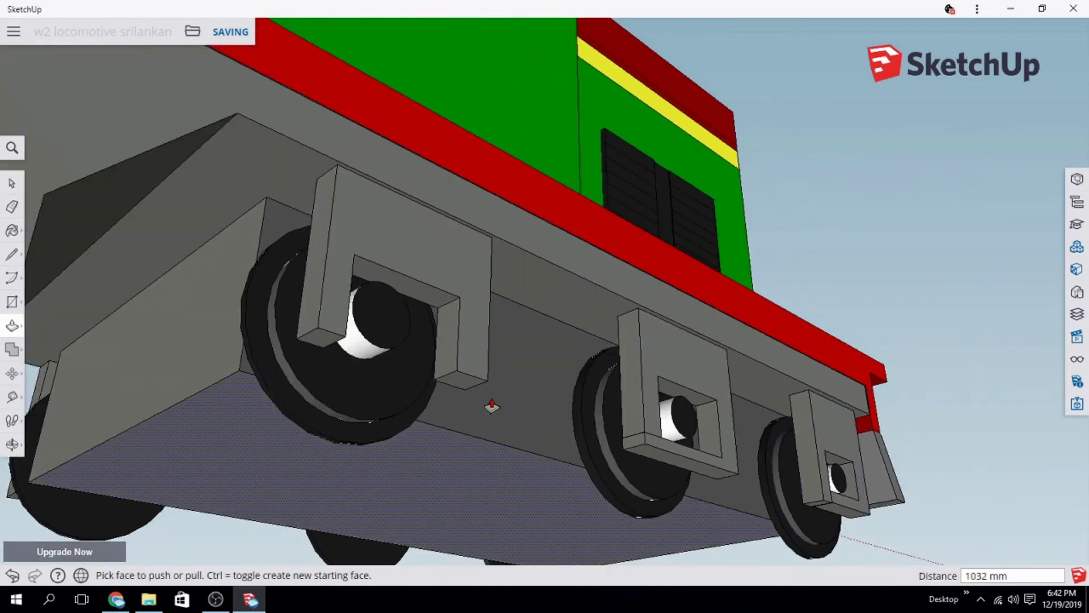
pyautogui.moveTo(597, 453); pyautogui.dragTo(187, 278, button='middle')
pyautogui.scroll(2, 176, 299)
pyautogui.scroll(3, 212, 440)
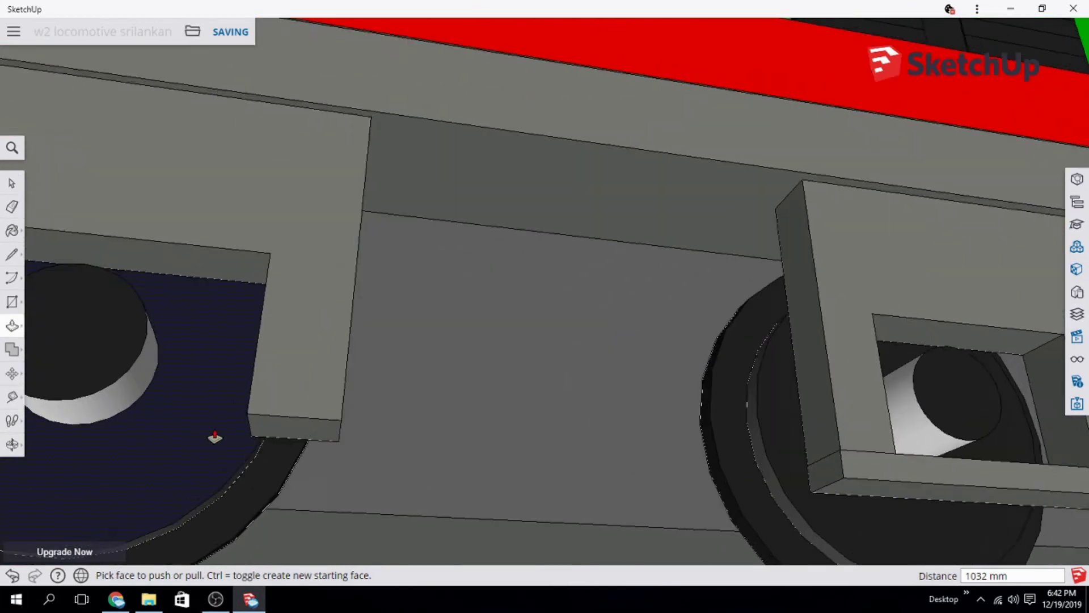
pyautogui.moveTo(212, 440)
pyautogui.mouseDown(button='middle')
pyautogui.moveTo(534, 443)
pyautogui.moveTo(689, 462)
pyautogui.mouseUp(button='middle')
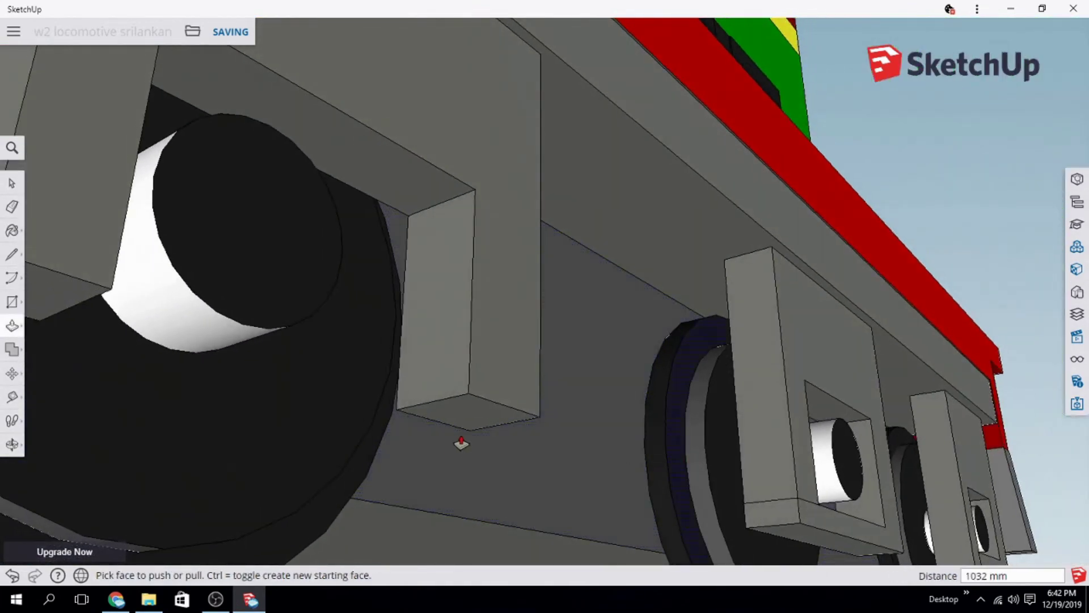
pyautogui.click(461, 433)
pyautogui.click(462, 470)
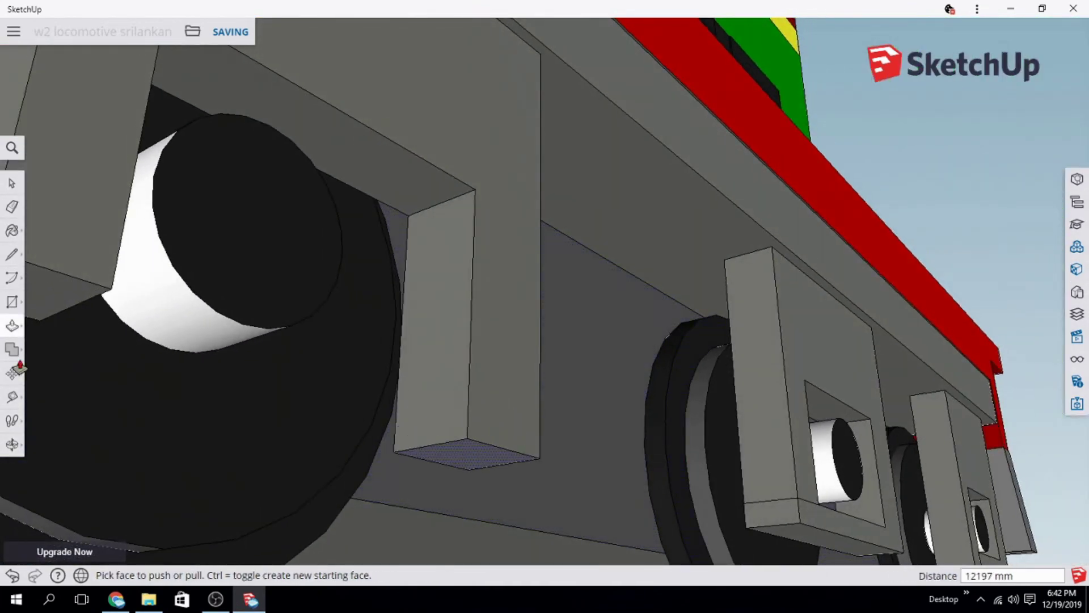
# Step: Extend the axle box leg's lower face across the bottom of the frame
pyautogui.click(12, 258)
pyautogui.click(398, 378)
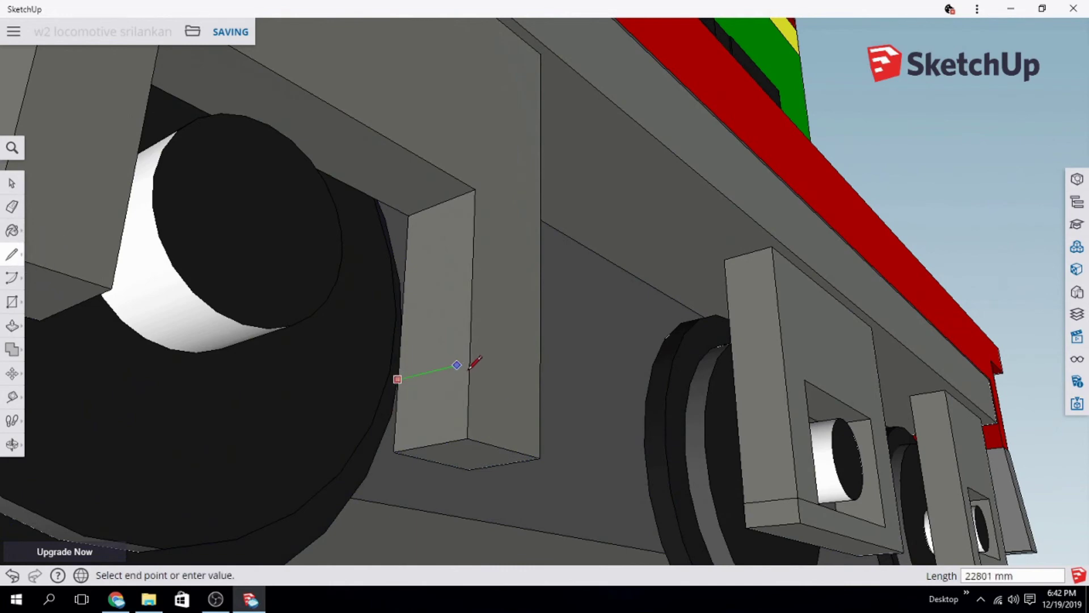
pyautogui.moveTo(578, 426); pyautogui.dragTo(297, 450, button='middle')
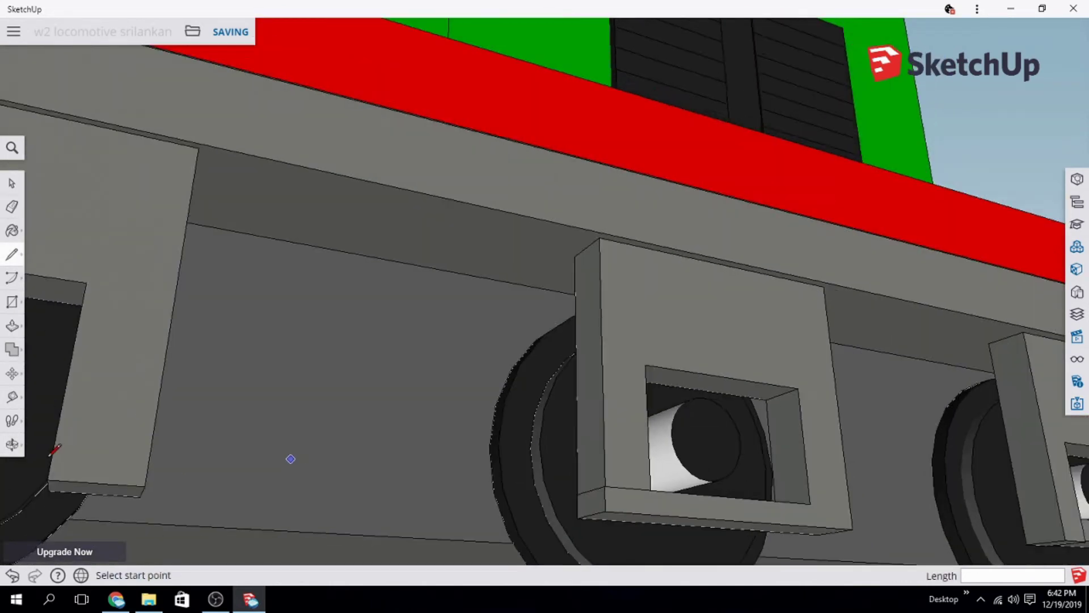
pyautogui.scroll(-3, 329, 437)
pyautogui.scroll(-3, 733, 486)
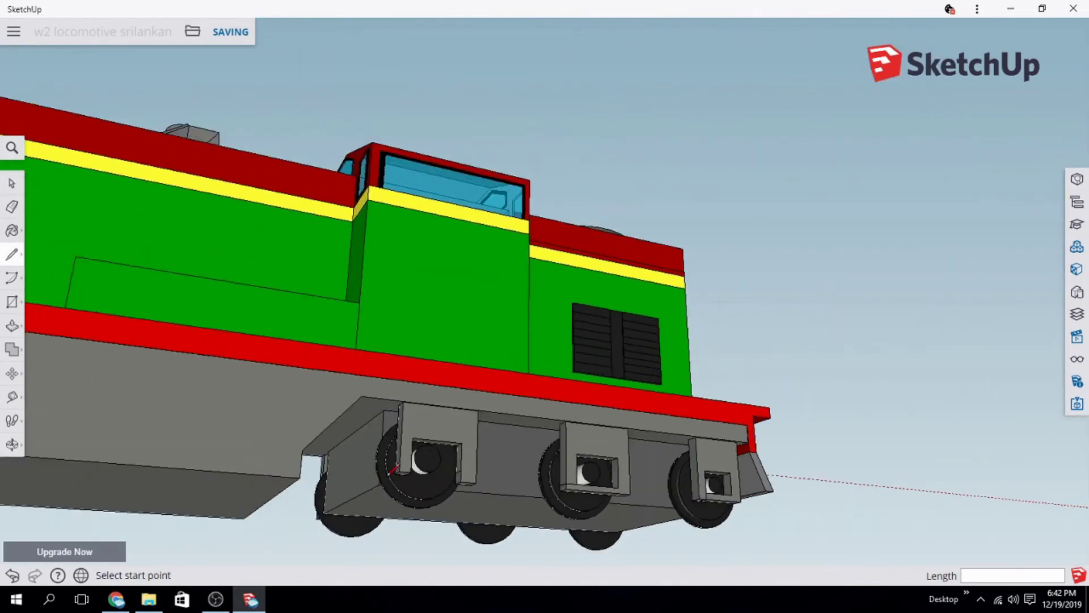
pyautogui.scroll(3, 554, 466)
pyautogui.scroll(3, 587, 476)
pyautogui.scroll(2, 587, 477)
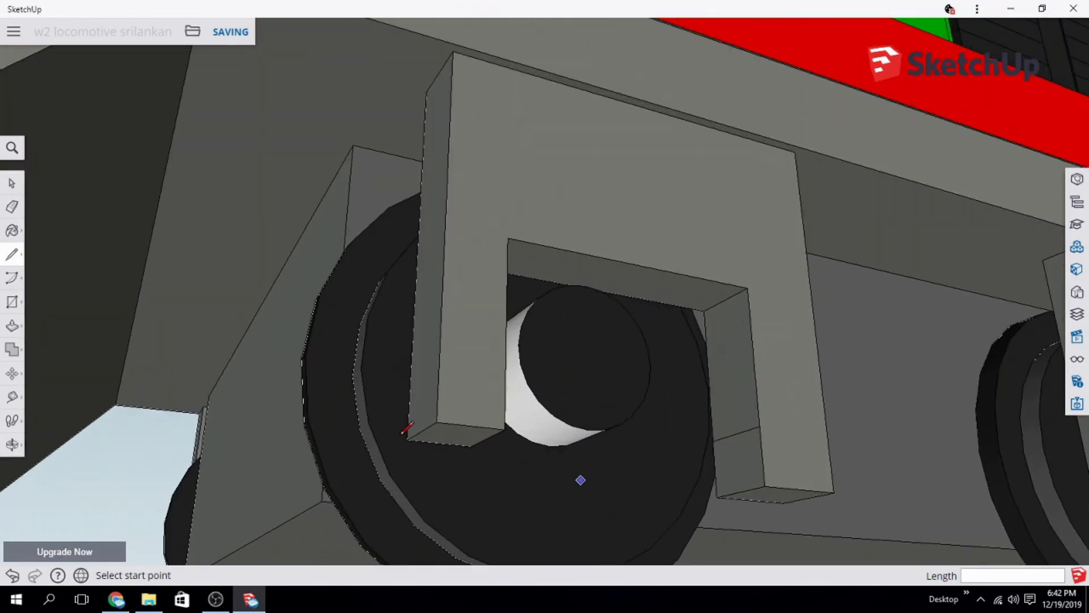
pyautogui.click(11, 328)
pyautogui.click(714, 448)
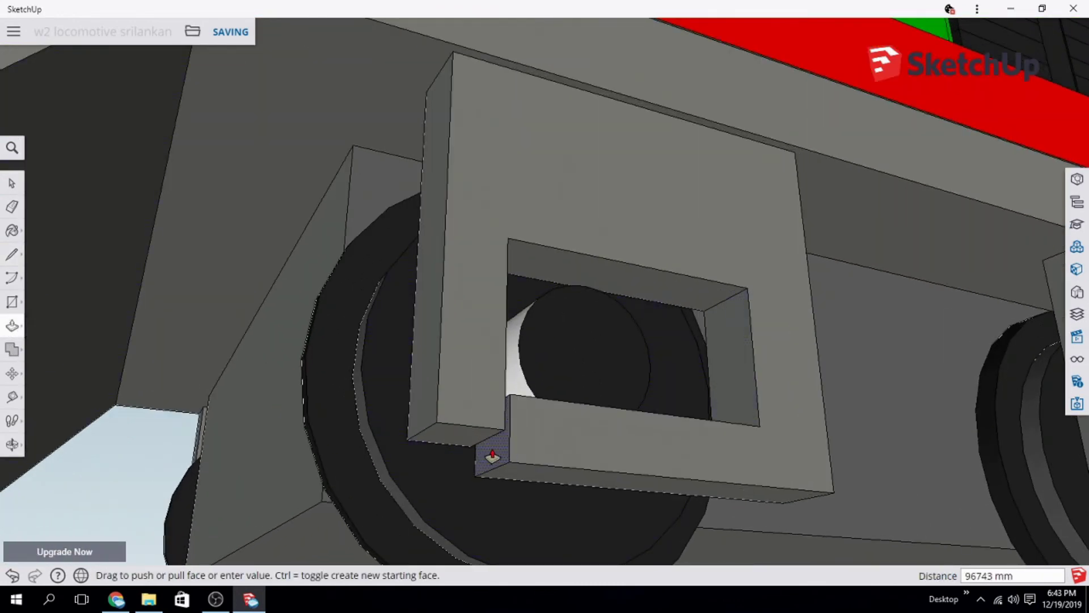
pyautogui.moveTo(492, 455)
pyautogui.mouseDown(button='middle')
pyautogui.moveTo(324, 596)
pyautogui.moveTo(382, 516)
pyautogui.moveTo(504, 500)
pyautogui.mouseUp(button='middle')
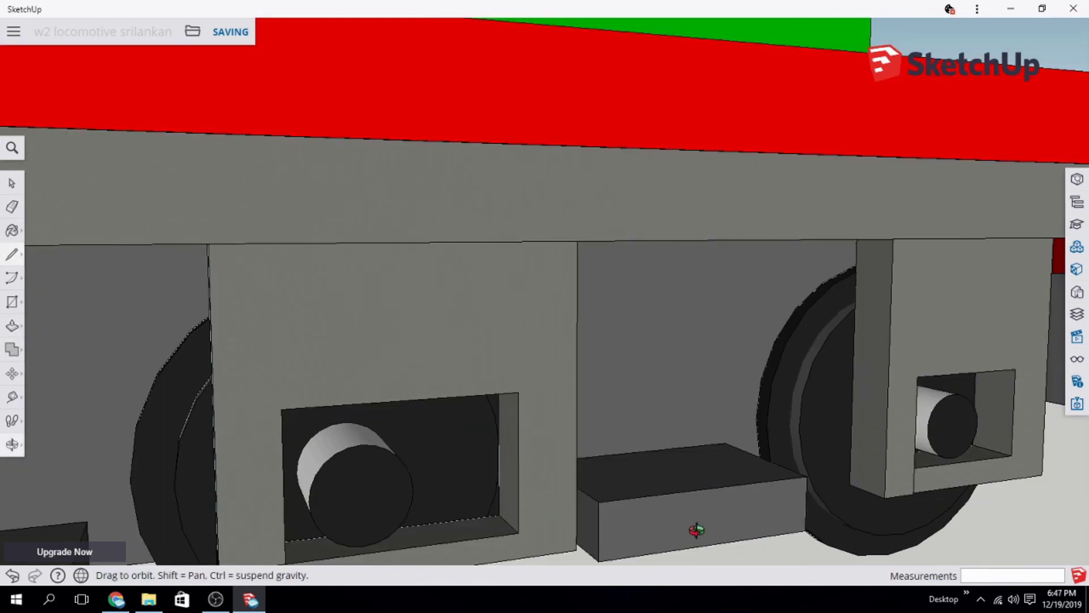
pyautogui.moveTo(698, 530)
pyautogui.mouseDown(button='middle')
pyautogui.moveTo(340, 523)
pyautogui.moveTo(357, 524)
pyautogui.moveTo(335, 515)
pyautogui.mouseUp(button='middle')
# Step: Push/Pull the block between the axle boxes to lengthen it
pyautogui.press('p')
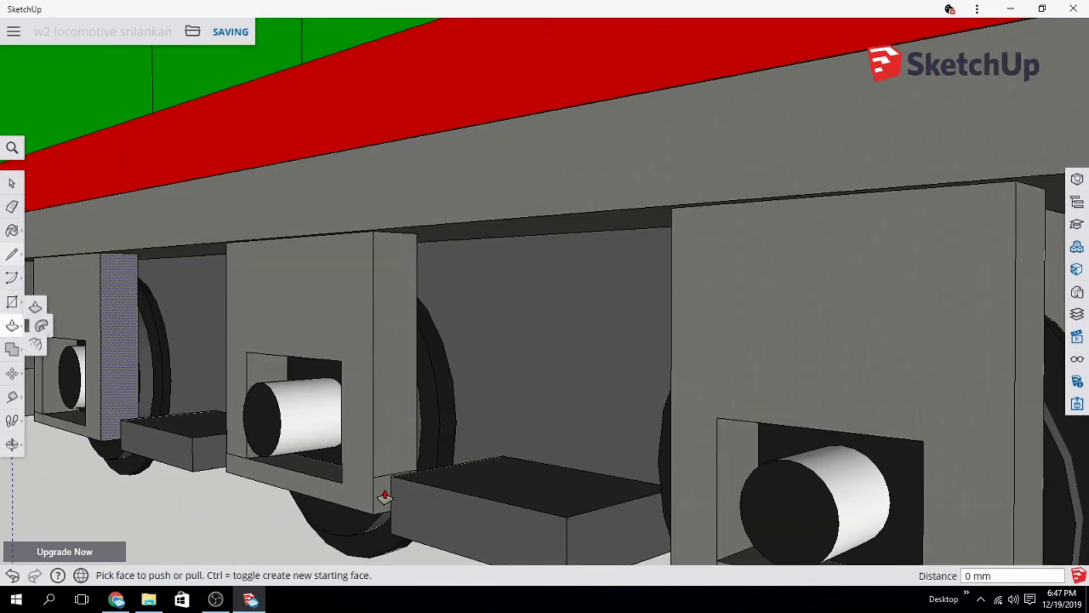
pyautogui.click(394, 504)
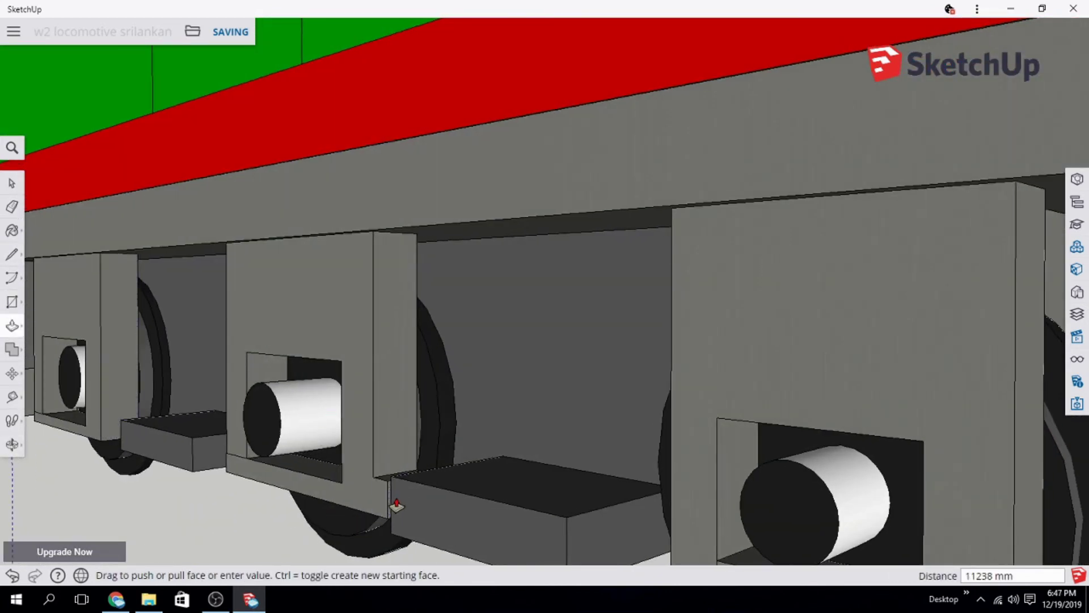
pyautogui.moveTo(396, 504); pyautogui.dragTo(525, 514, button='middle')
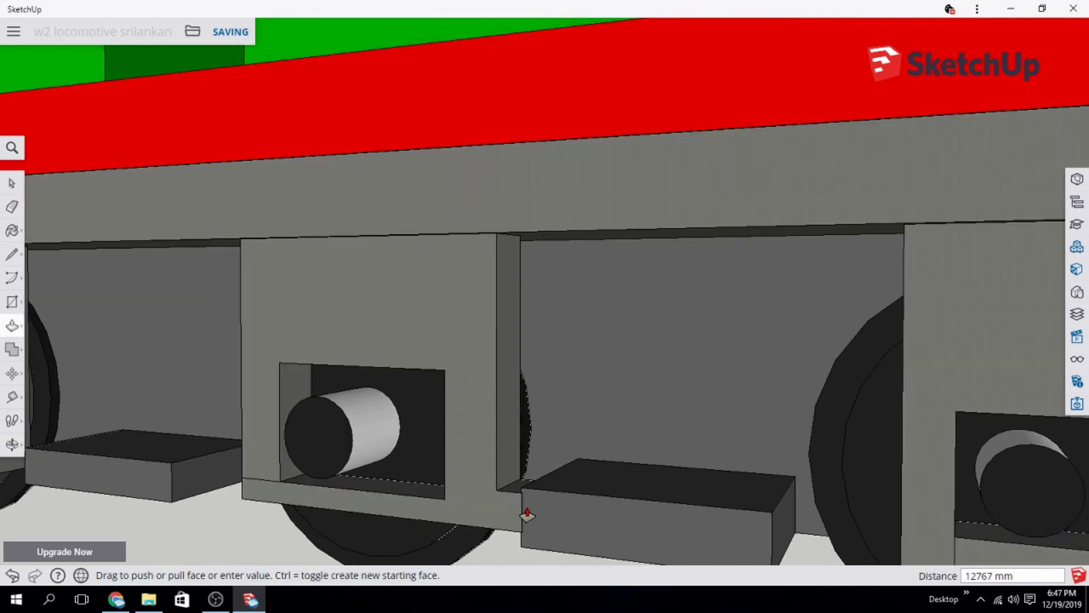
pyautogui.scroll(3, 527, 515)
pyautogui.scroll(2, 520, 515)
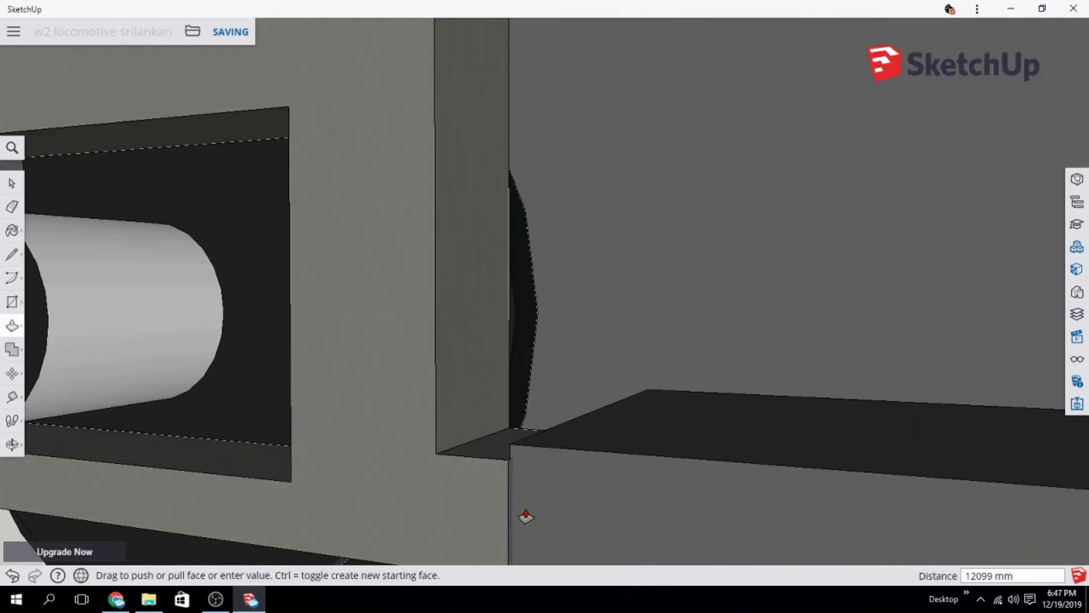
pyautogui.click(523, 517)
pyautogui.moveTo(560, 505); pyautogui.dragTo(512, 502, button='middle')
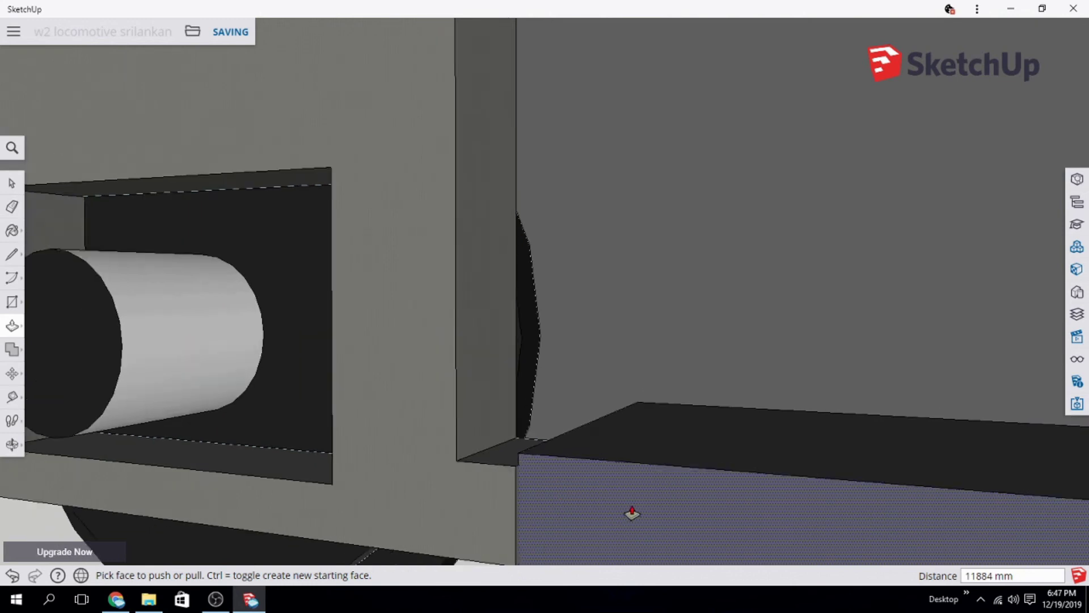
pyautogui.click(512, 502)
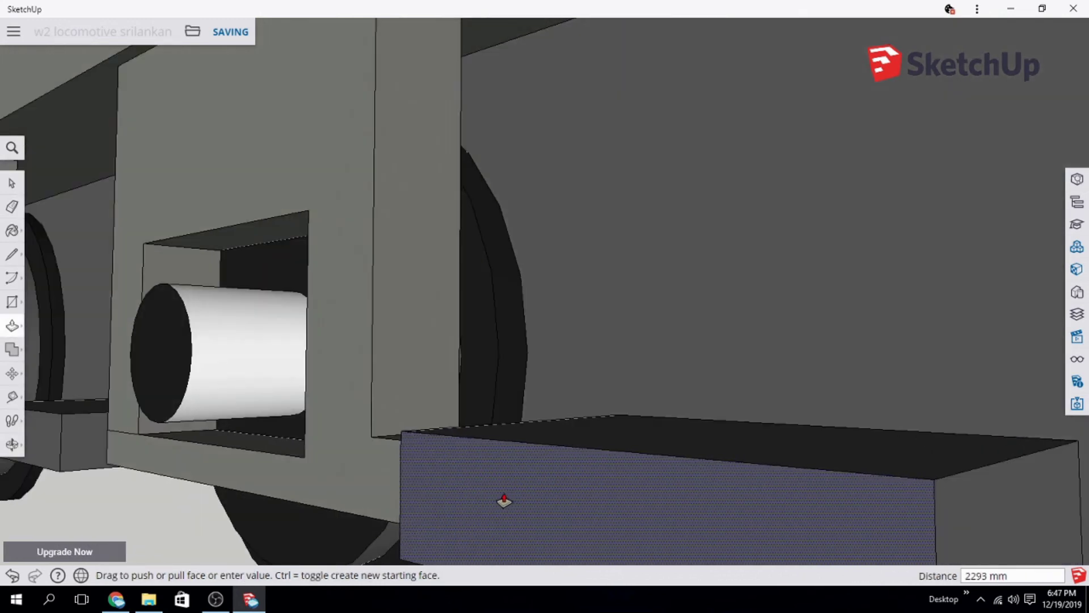
pyautogui.click(504, 501)
# Step: Pull the axle end's cylinder face further out of its housing
pyautogui.click(169, 362)
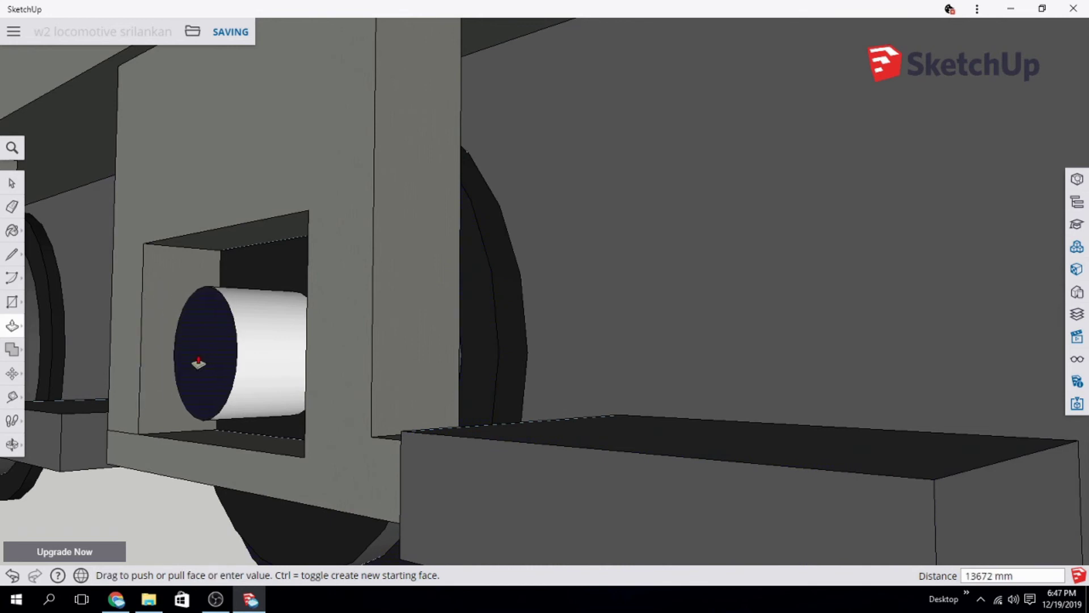
pyautogui.click(291, 384)
pyautogui.moveTo(291, 384); pyautogui.dragTo(704, 430, button='middle')
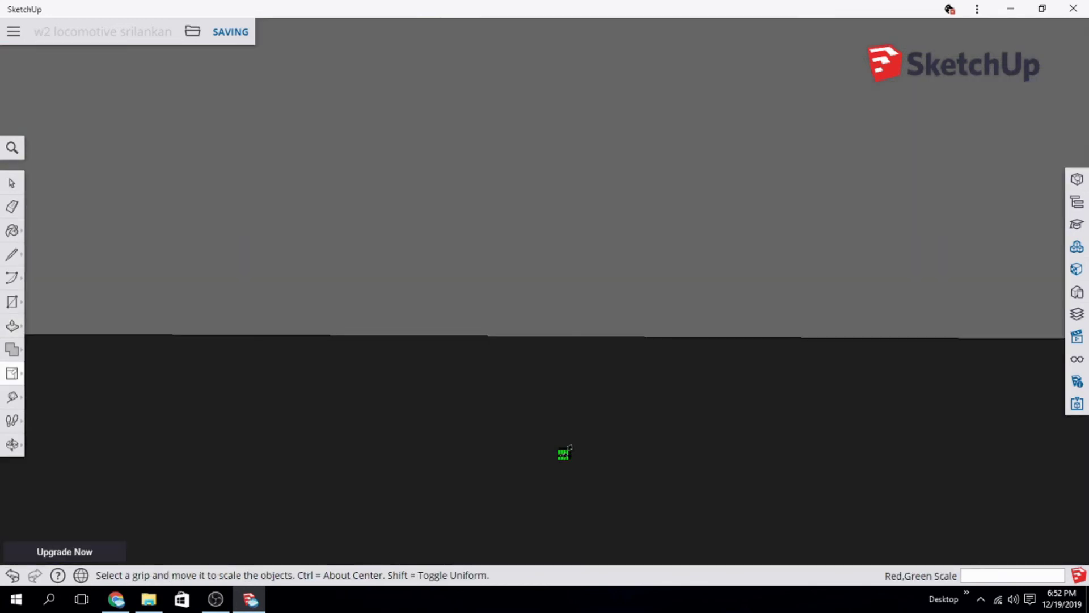
# Step: Scale the spring up into a tall coil
pyautogui.moveTo(569, 447)
pyautogui.mouseDown(button='middle')
pyautogui.moveTo(744, 285)
pyautogui.moveTo(758, 397)
pyautogui.mouseUp(button='middle')
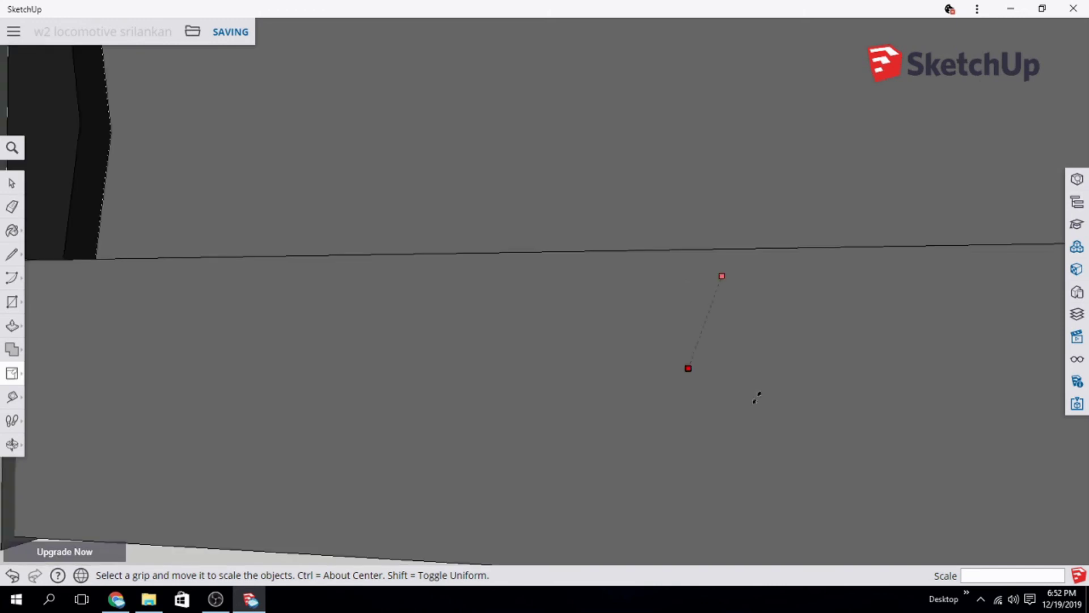
pyautogui.scroll(-5, 757, 397)
pyautogui.moveTo(808, 326)
pyautogui.mouseDown()
pyautogui.moveTo(833, 78)
pyautogui.moveTo(948, 50)
pyautogui.moveTo(783, 514)
pyautogui.moveTo(857, 270)
pyautogui.mouseUp()
pyautogui.scroll(-3, 893, 188)
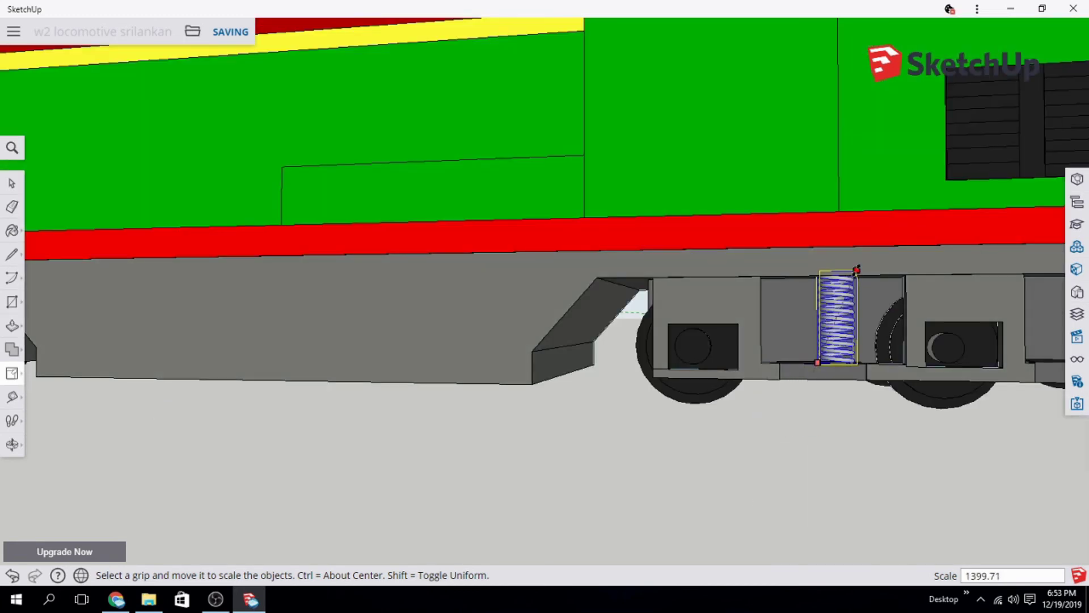
# Step: Move the tall spring into the gap between the axle boxes and deselect it
pyautogui.click(11, 373)
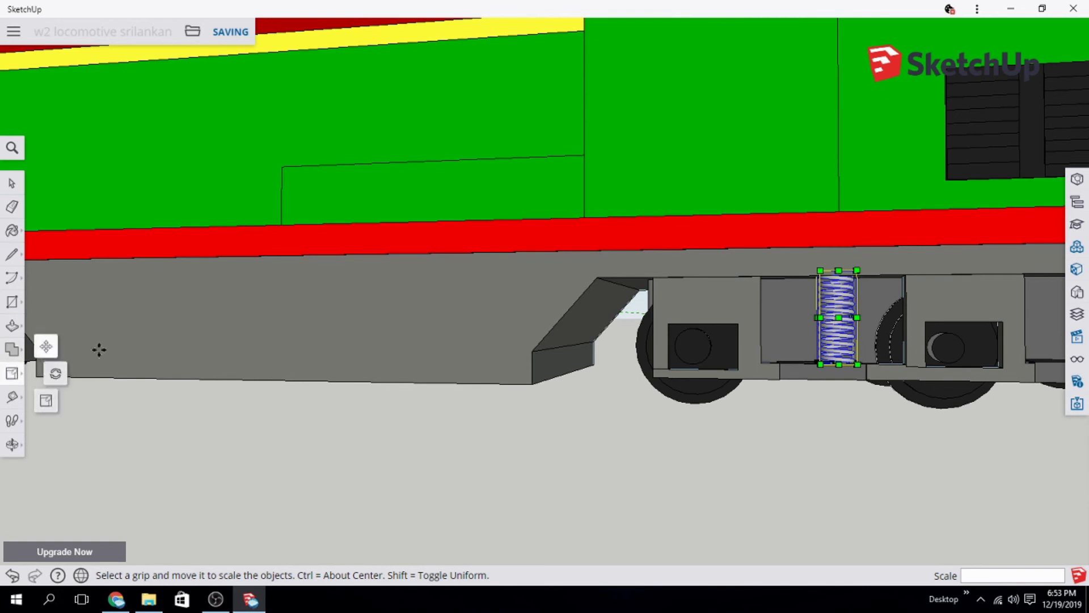
pyautogui.press('m')
pyautogui.click(828, 319)
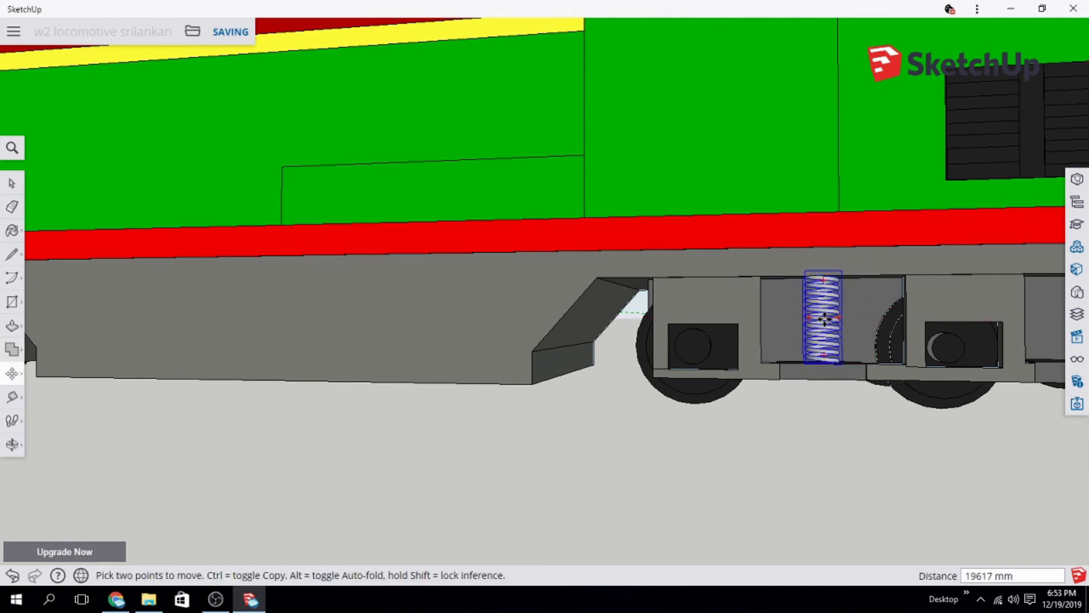
pyautogui.moveTo(717, 430); pyautogui.dragTo(579, 412, button='middle')
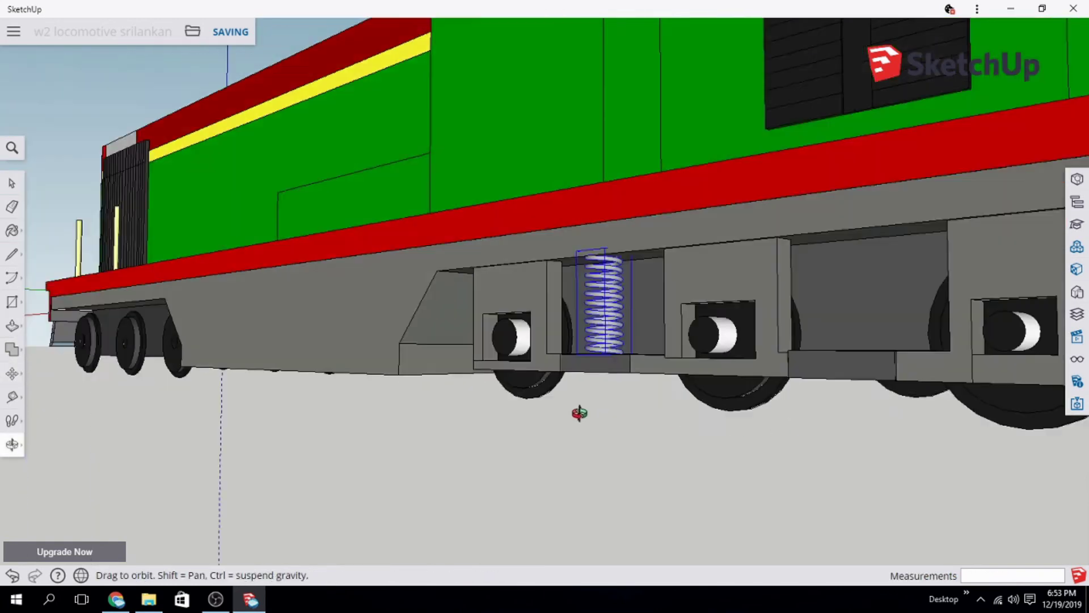
pyautogui.scroll(3, 554, 412)
pyautogui.click(11, 184)
pyautogui.moveTo(461, 471)
pyautogui.mouseDown(button='middle')
pyautogui.moveTo(599, 413)
pyautogui.moveTo(474, 406)
pyautogui.moveTo(584, 438)
pyautogui.mouseUp(button='middle')
pyautogui.scroll(-2, 601, 420)
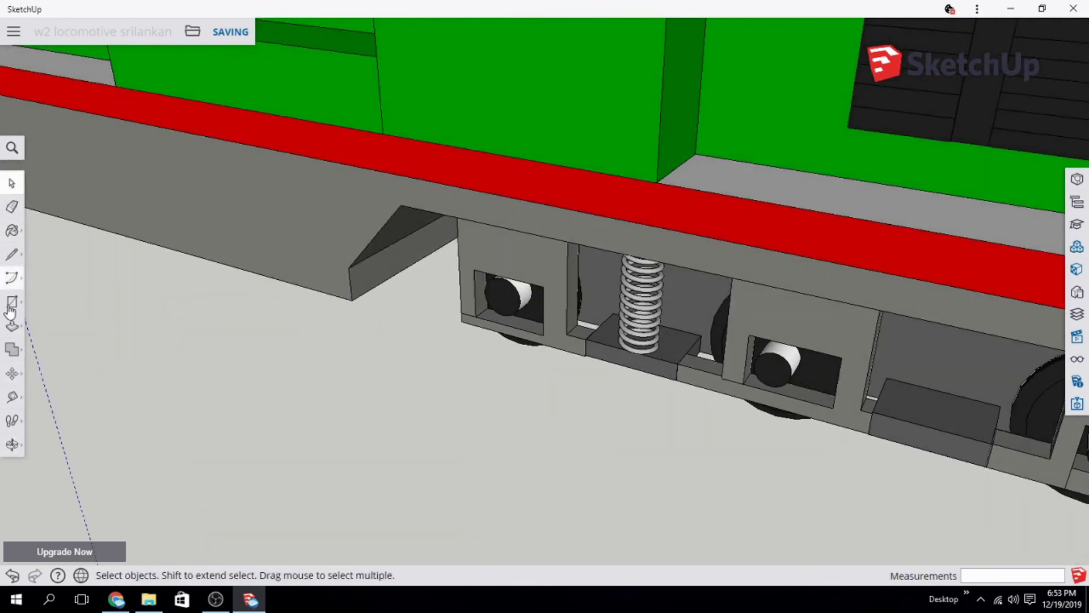
# Step: Draw a rectangle beside the spring and push/pull it upward into a plate
pyautogui.click(10, 309)
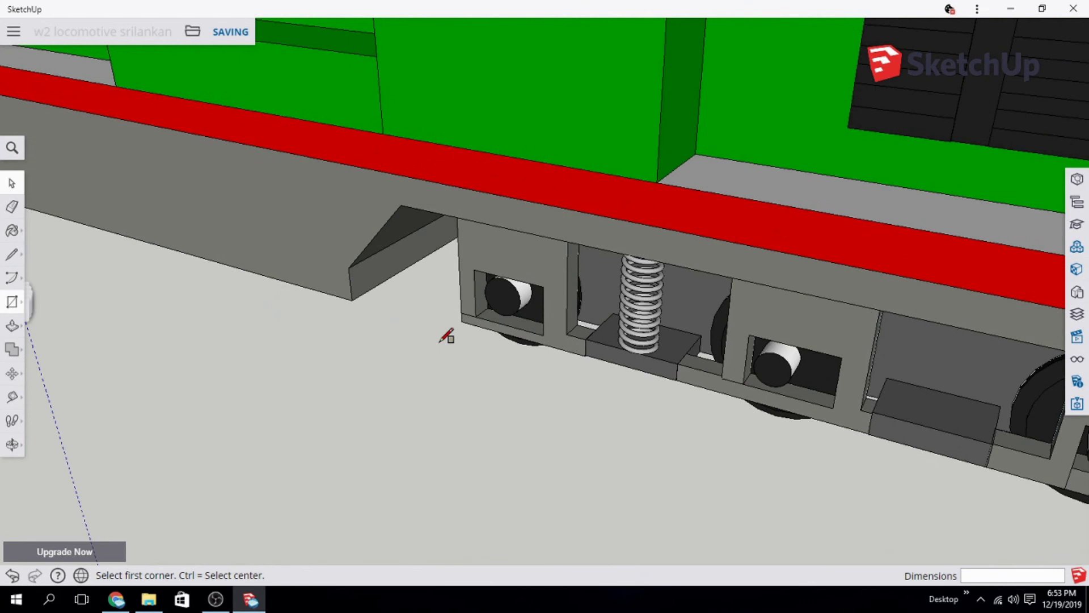
pyautogui.click(670, 327)
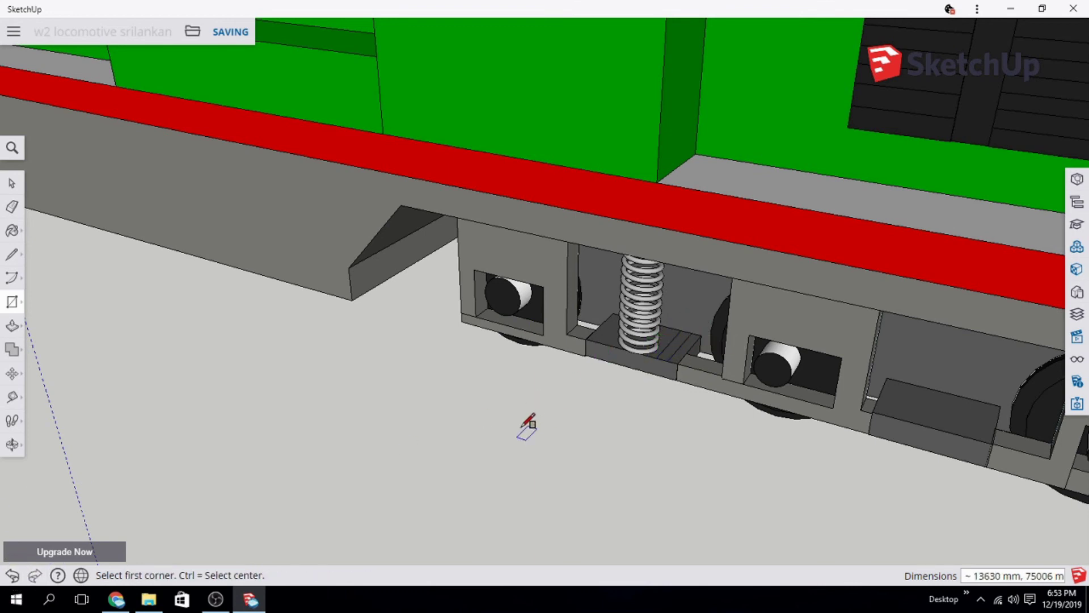
pyautogui.moveTo(527, 423)
pyautogui.mouseDown(button='middle')
pyautogui.moveTo(644, 431)
pyautogui.moveTo(704, 327)
pyautogui.mouseUp(button='middle')
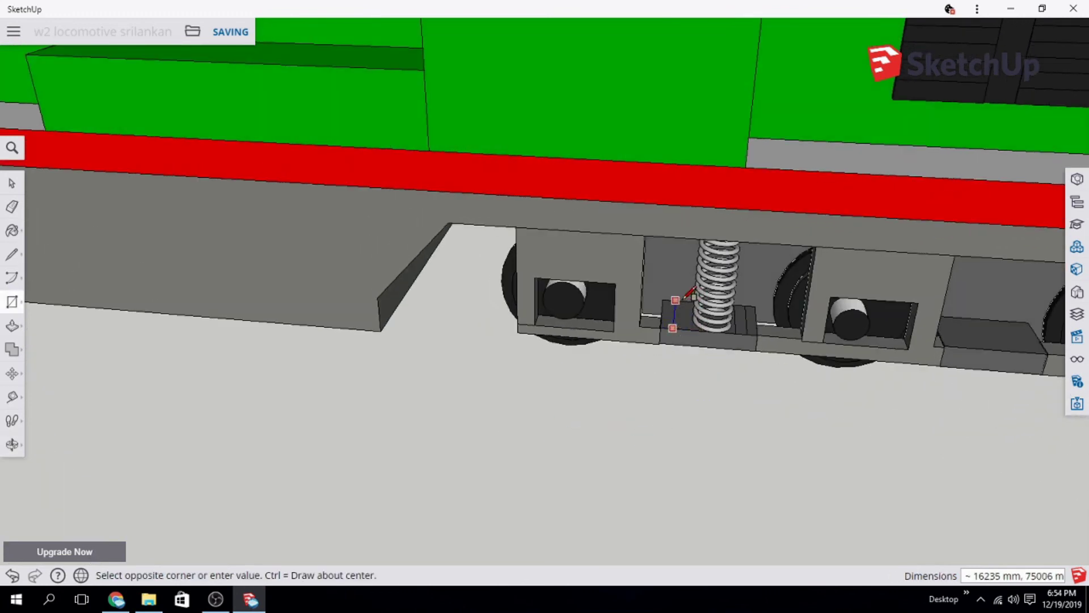
pyautogui.moveTo(725, 342)
pyautogui.mouseDown(button='middle')
pyautogui.moveTo(628, 413)
pyautogui.moveTo(581, 417)
pyautogui.mouseUp(button='middle')
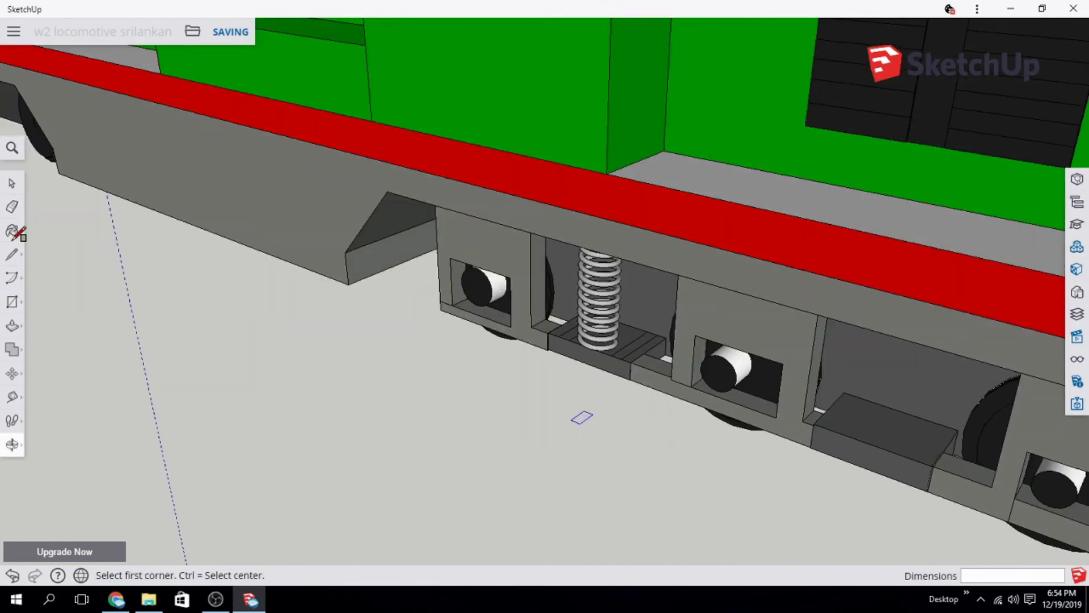
pyautogui.press('p')
pyautogui.click(638, 365)
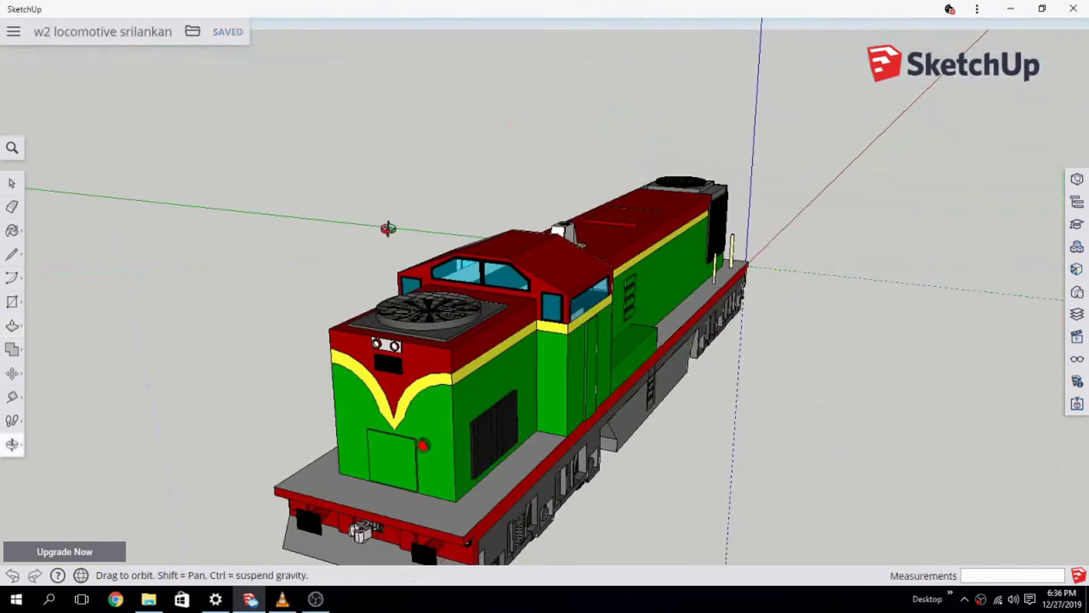
# Step: Orbit around the finished locomotive to review the bogies and body
pyautogui.moveTo(384, 226)
pyautogui.mouseDown()
pyautogui.moveTo(126, 212)
pyautogui.moveTo(491, 195)
pyautogui.mouseUp()
pyautogui.press('space')
pyautogui.moveTo(850, 159)
pyautogui.mouseDown(button='middle')
pyautogui.moveTo(742, 175)
pyautogui.moveTo(587, 165)
pyautogui.moveTo(444, 176)
pyautogui.moveTo(379, 166)
pyautogui.moveTo(352, 147)
pyautogui.moveTo(347, 122)
pyautogui.moveTo(469, 83)
pyautogui.moveTo(531, 90)
pyautogui.moveTo(635, 138)
pyautogui.mouseUp(button='middle')
pyautogui.moveTo(634, 137)
pyautogui.mouseDown()
pyautogui.moveTo(428, 146)
pyautogui.moveTo(238, 117)
pyautogui.moveTo(182, 128)
pyautogui.mouseUp()
pyautogui.press('space')
pyautogui.moveTo(751, 152)
pyautogui.mouseDown(button='middle')
pyautogui.moveTo(673, 146)
pyautogui.moveTo(625, 160)
pyautogui.moveTo(581, 180)
pyautogui.moveTo(560, 230)
pyautogui.moveTo(389, 210)
pyautogui.moveTo(364, 176)
pyautogui.moveTo(244, 170)
pyautogui.moveTo(221, 179)
pyautogui.moveTo(249, 179)
pyautogui.moveTo(418, 41)
pyautogui.moveTo(564, 1)
pyautogui.mouseUp(button='middle')
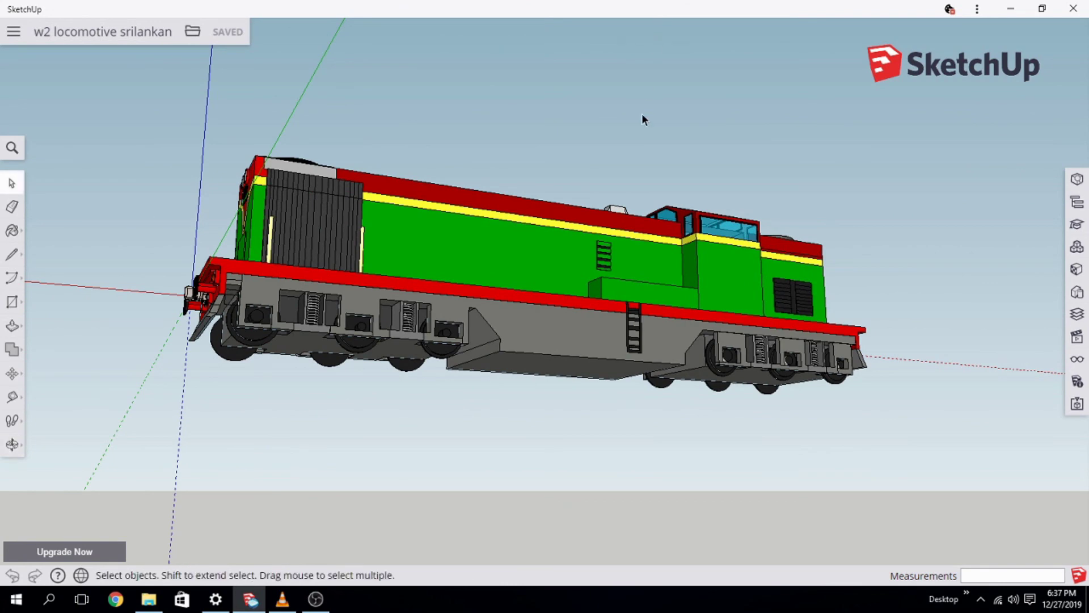
pyautogui.moveTo(555, 505); pyautogui.dragTo(578, 193, button='middle')
pyautogui.moveTo(743, 346)
pyautogui.mouseDown(button='middle')
pyautogui.moveTo(786, 372)
pyautogui.moveTo(792, 503)
pyautogui.moveTo(900, 516)
pyautogui.moveTo(790, 243)
pyautogui.moveTo(800, 301)
pyautogui.moveTo(753, 359)
pyautogui.moveTo(714, 372)
pyautogui.moveTo(685, 308)
pyautogui.mouseUp(button='middle')
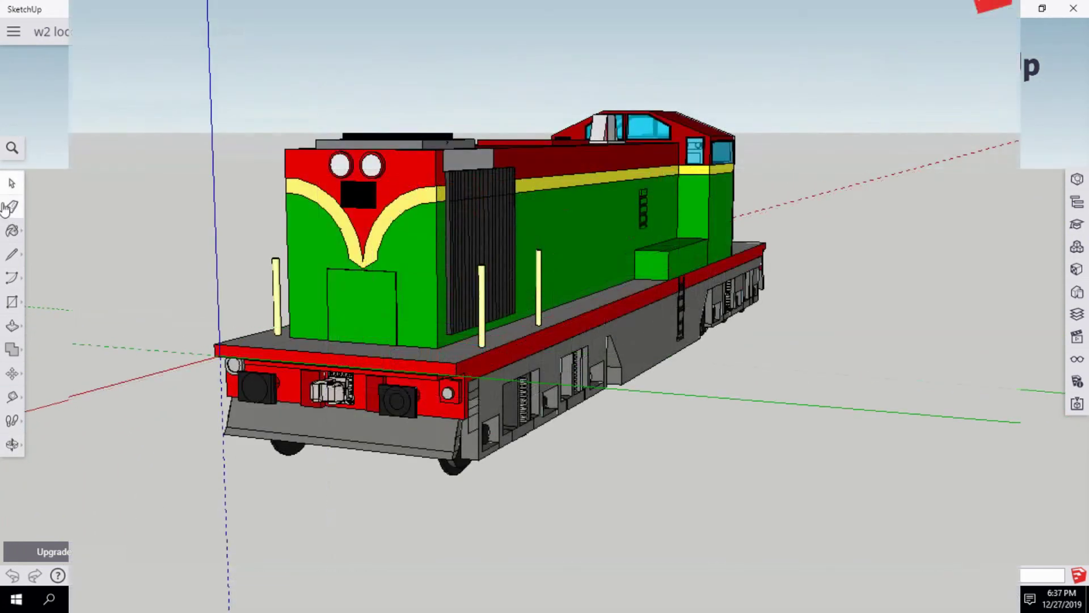